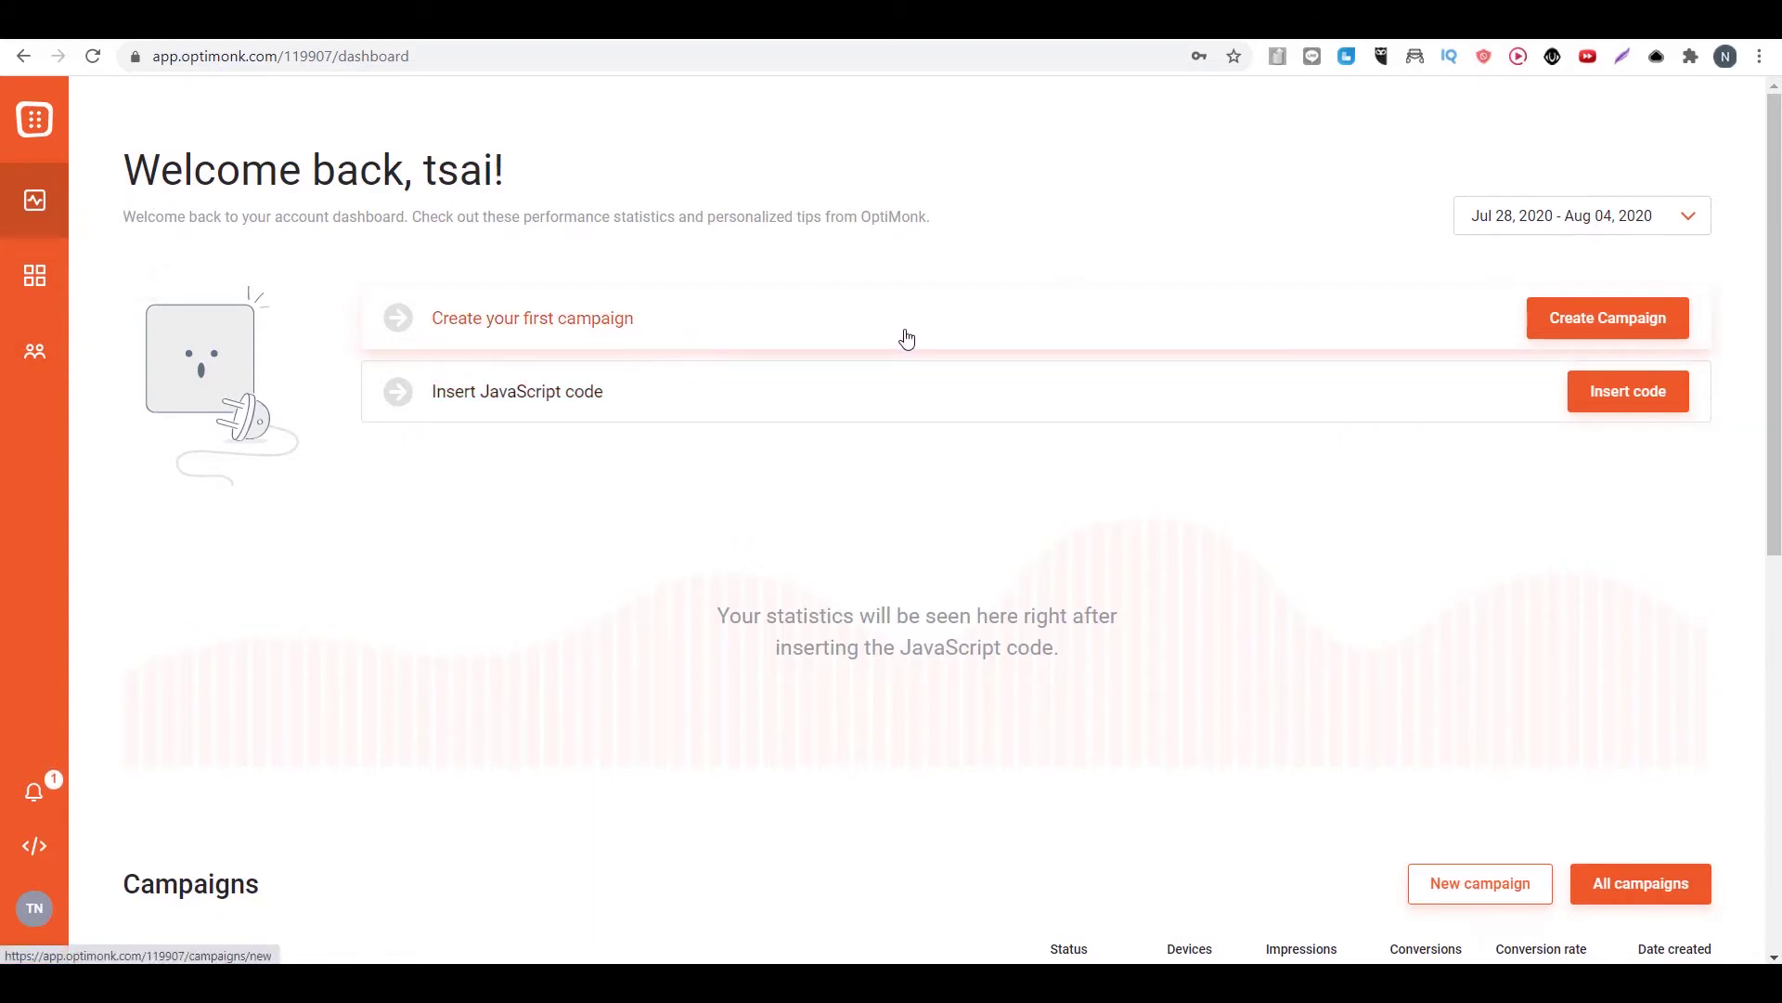
Start a new campaign and browse the template grid down to the Naples template.
left_click(1548, 328)
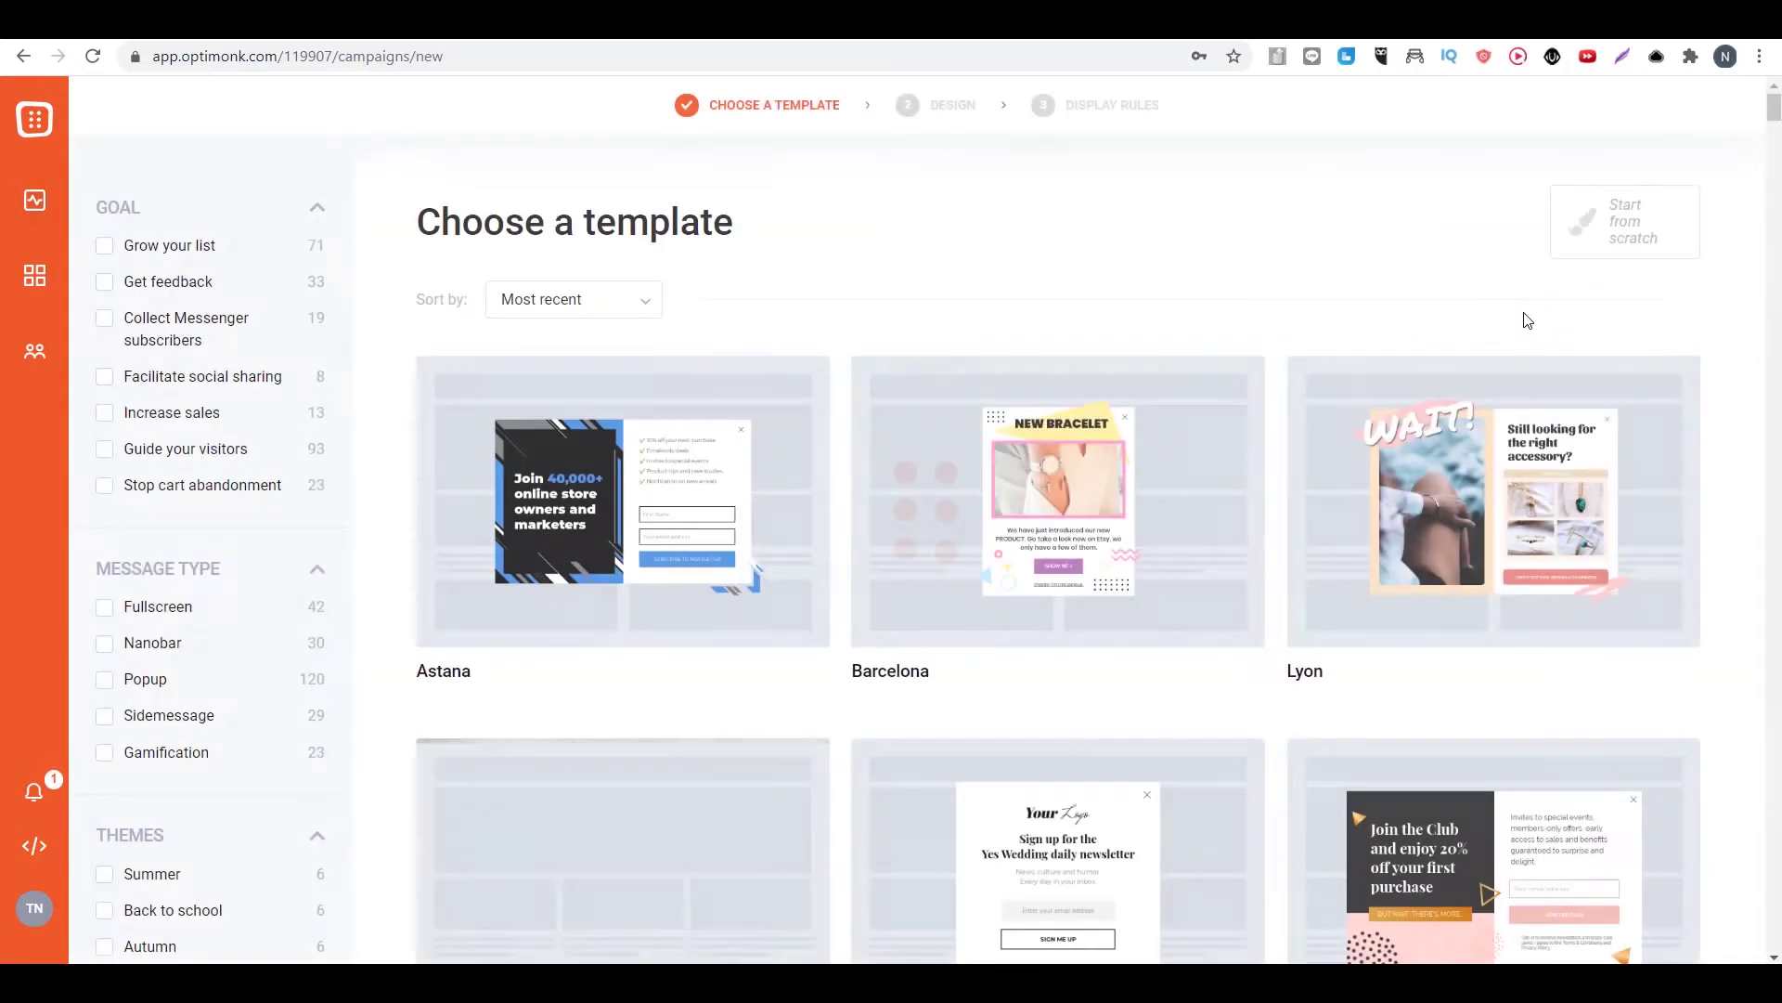
mouse_move(551, 492)
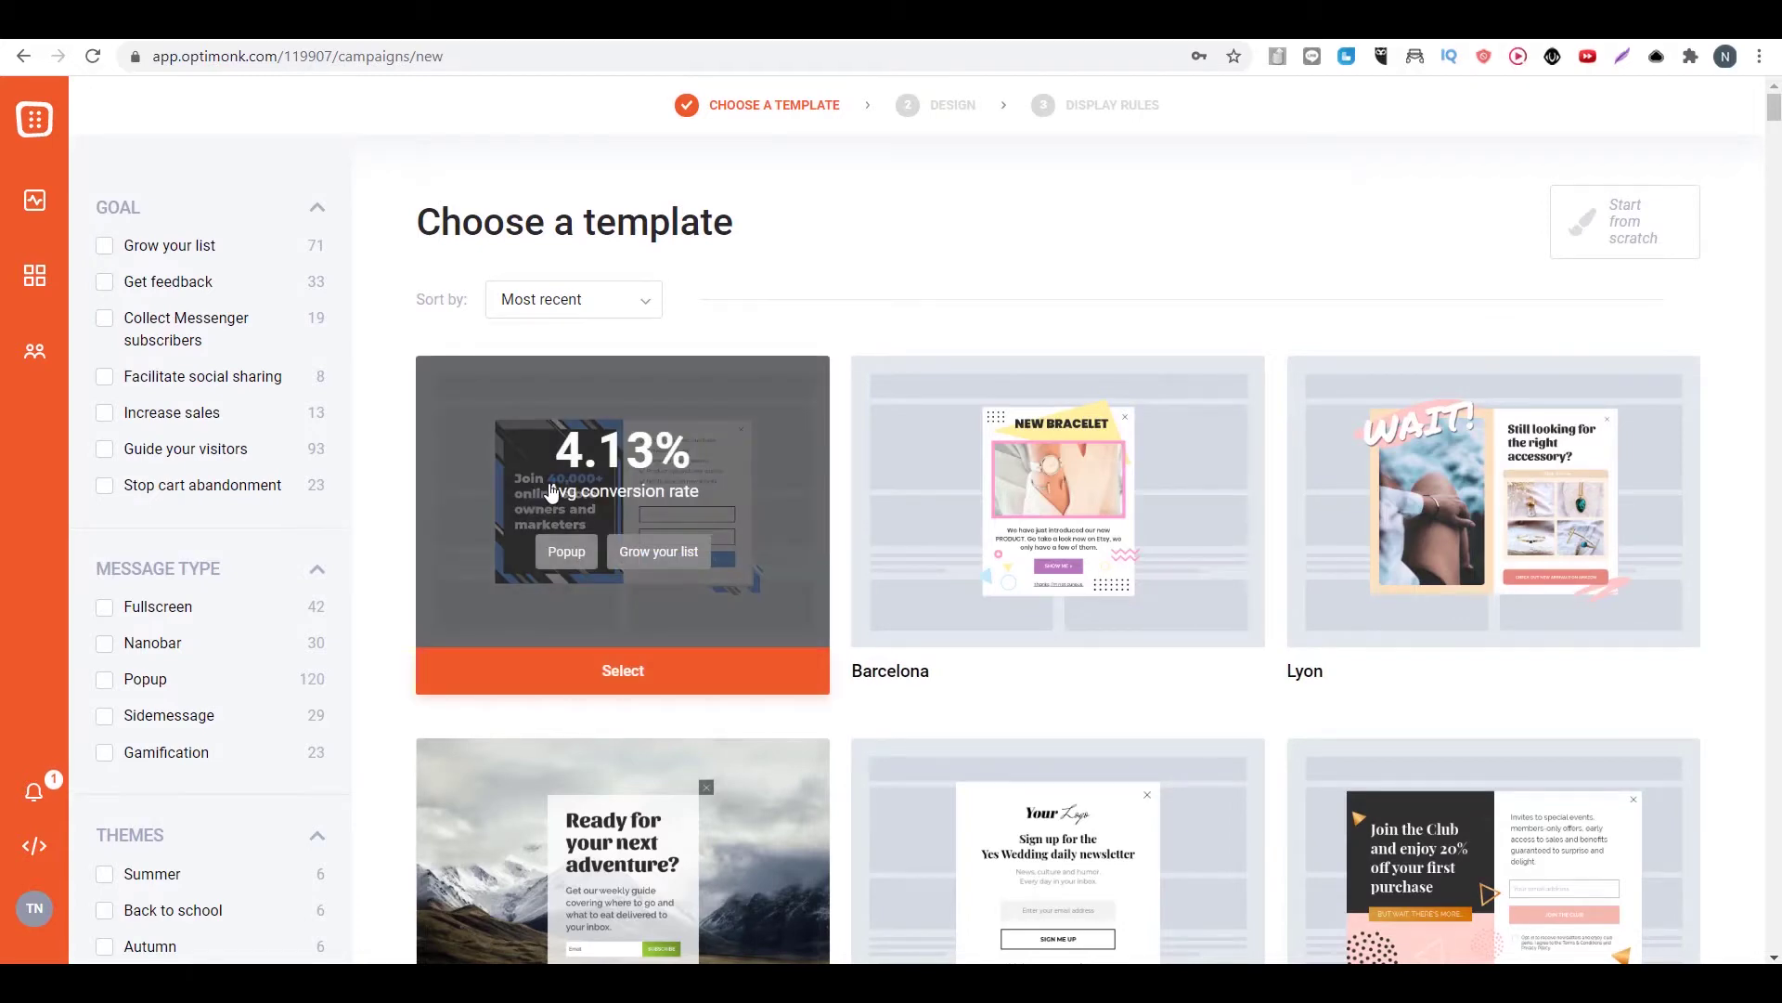
scroll(767, 465, "down", 6)
mouse_move(736, 314)
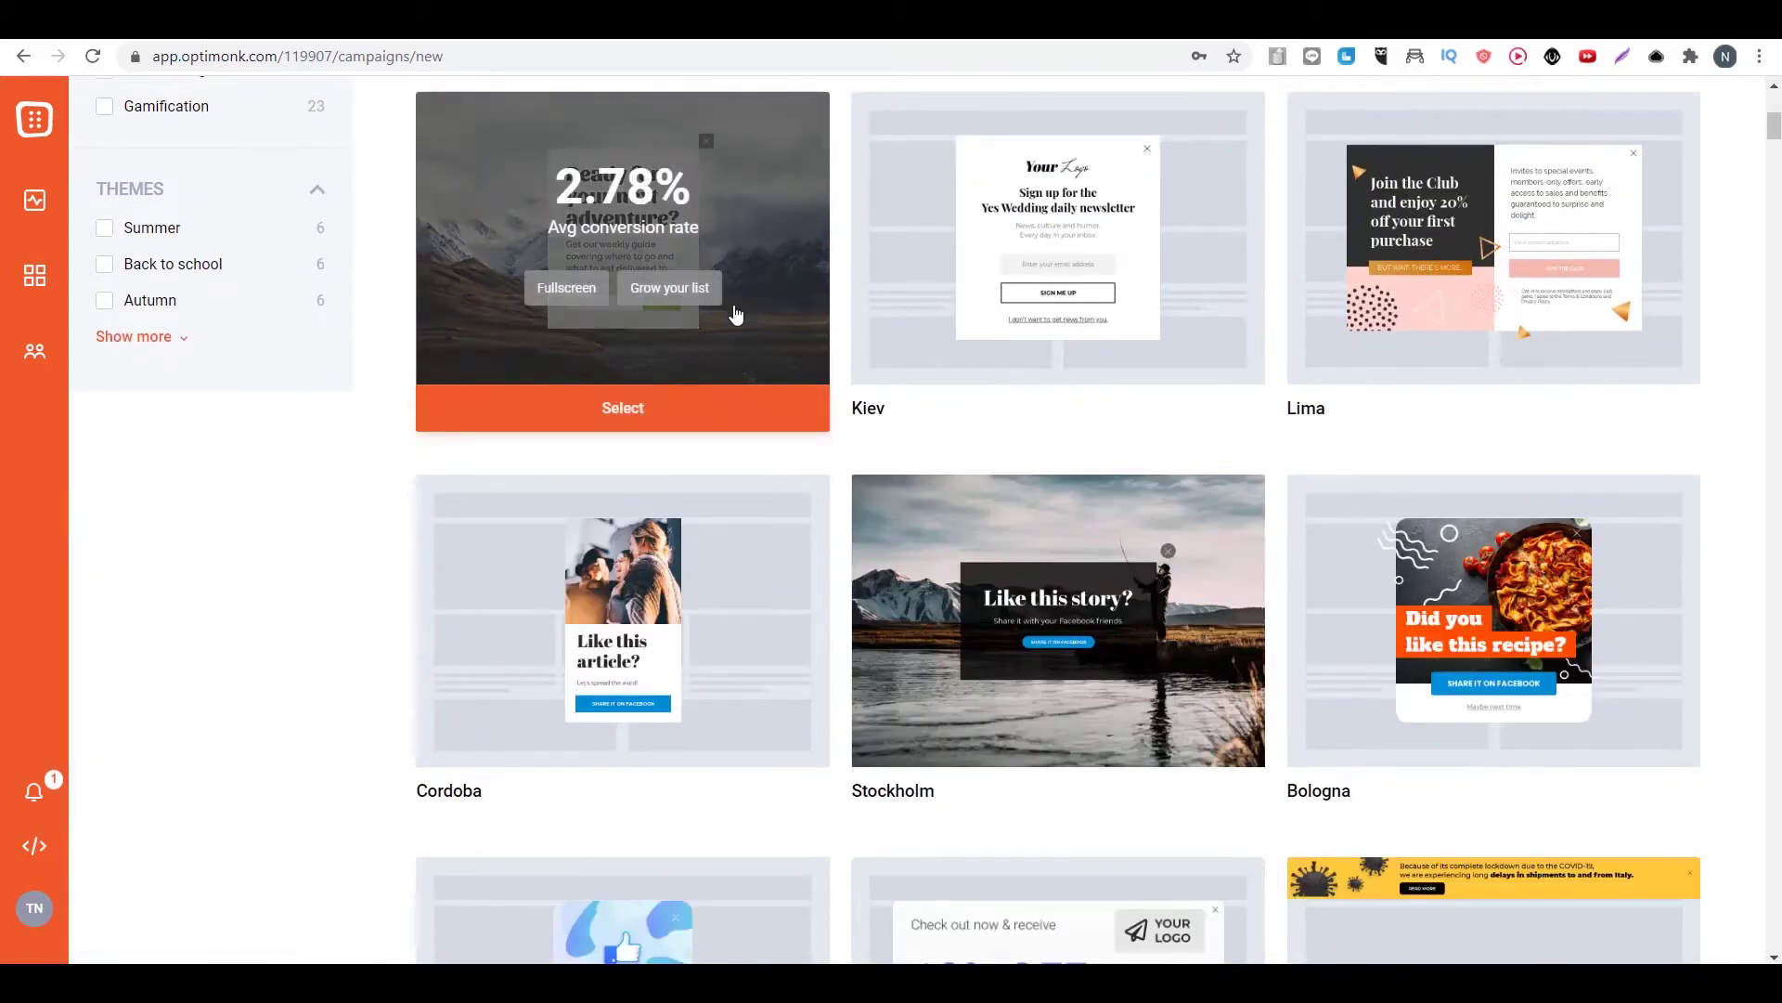
scroll(594, 668, "up", 6)
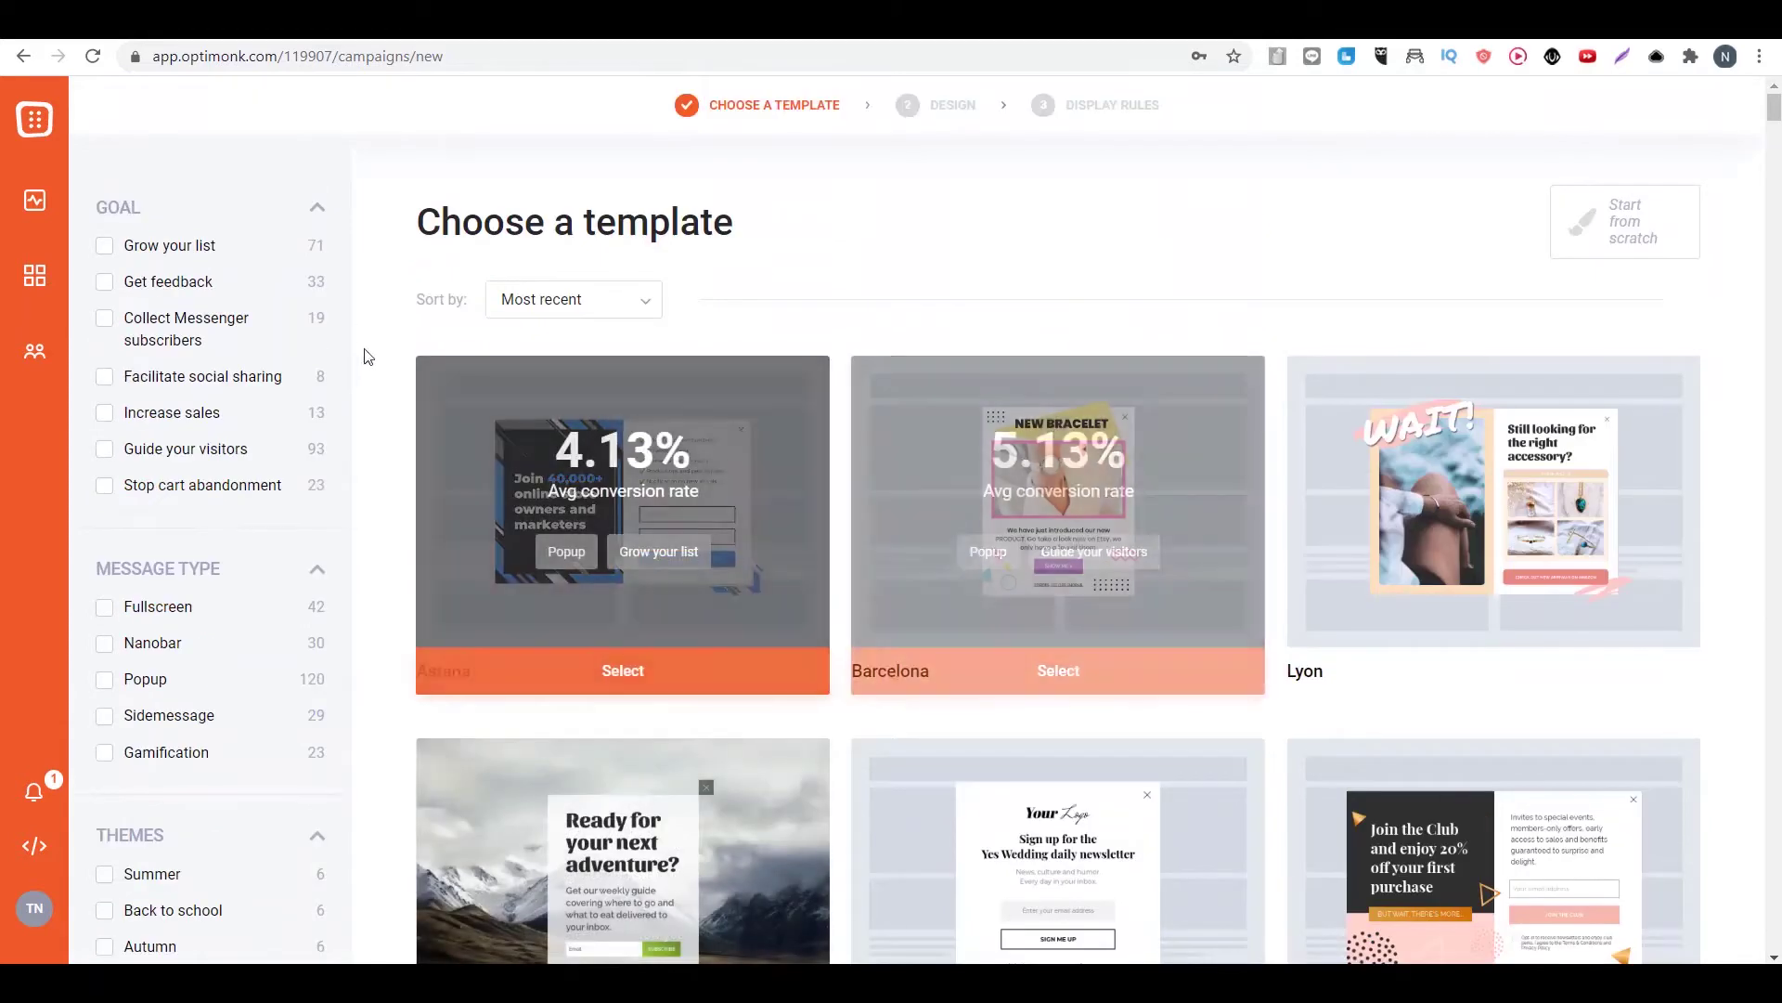
scroll(1668, 278, "down", 14)
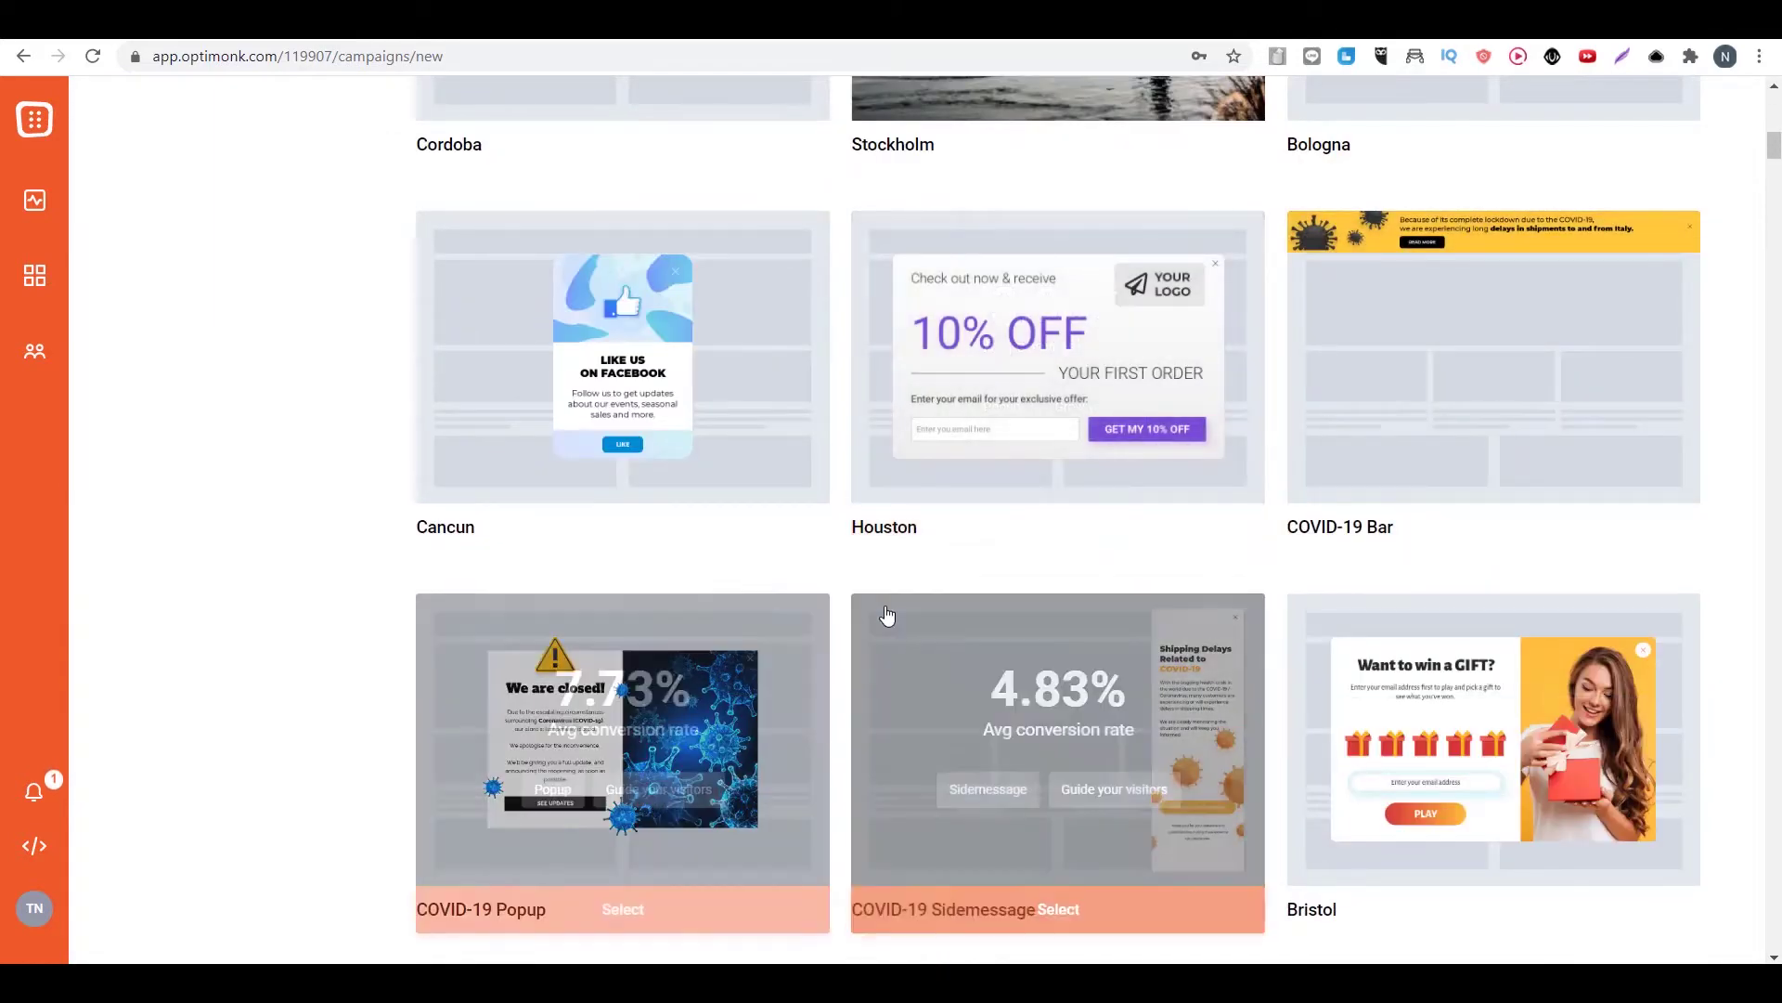
scroll(905, 520, "up", 14)
scroll(899, 521, "down", 14)
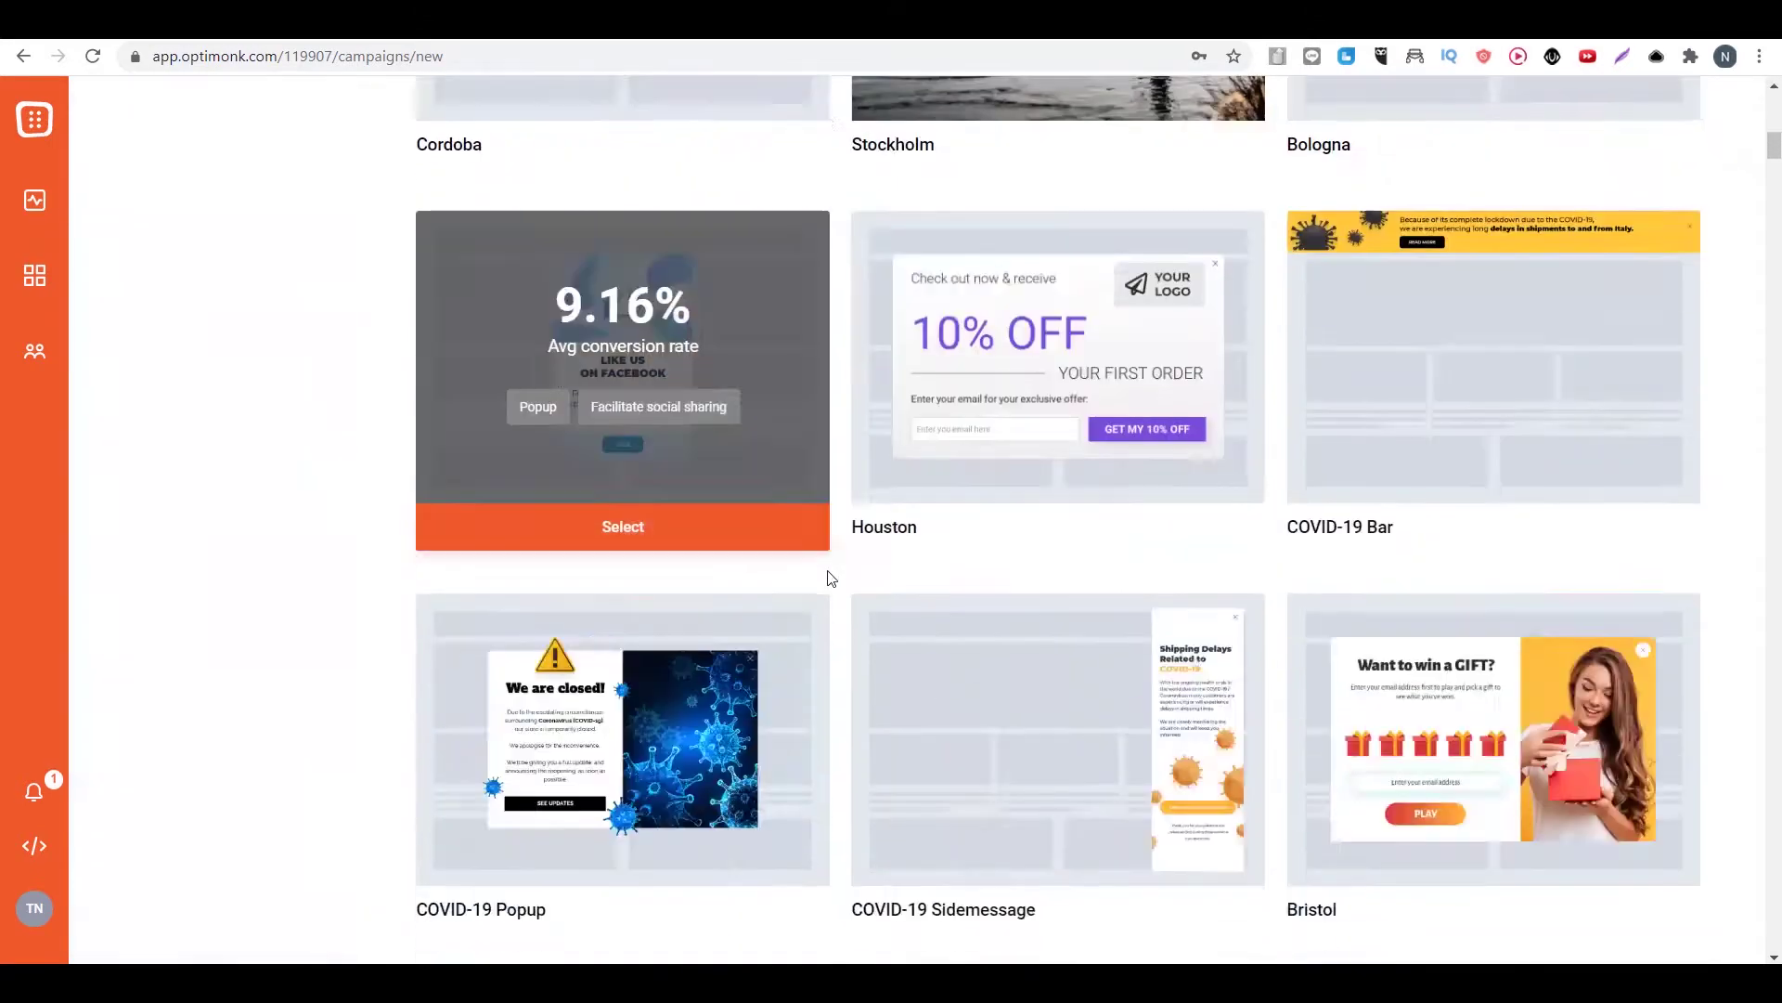
scroll(829, 576, "down", 7)
scroll(828, 568, "down", 7)
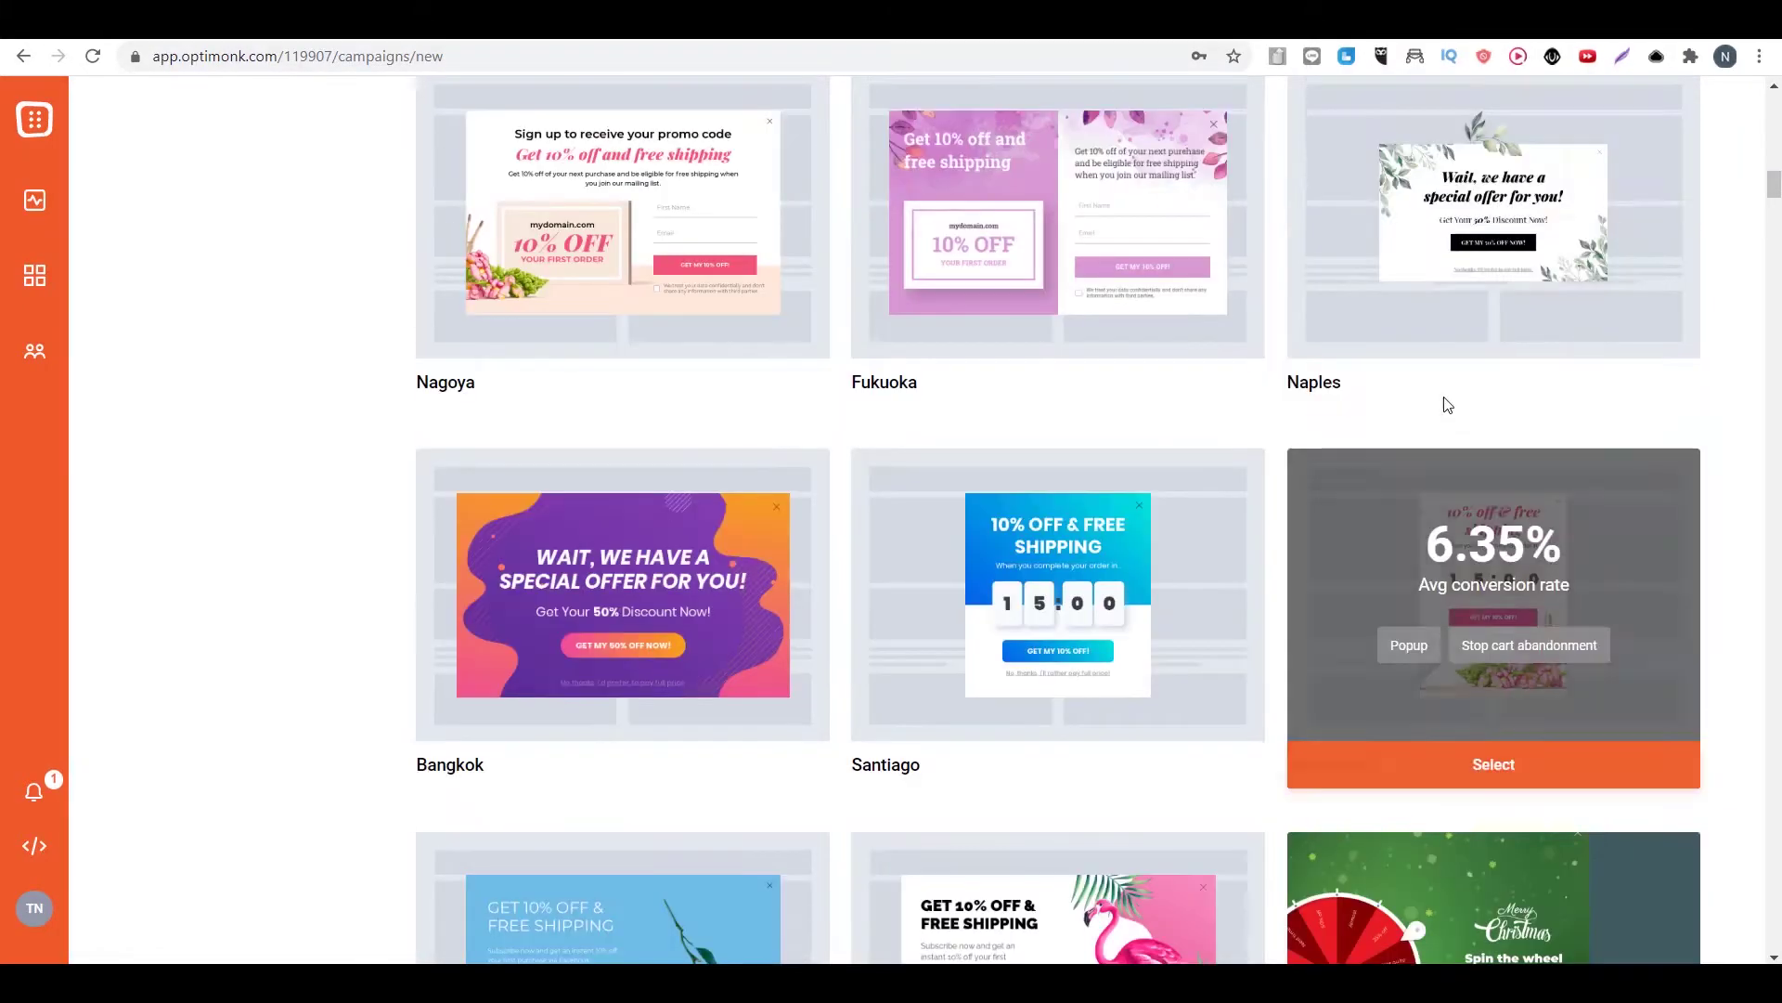
Open the Naples template preview and view its mobile and thank-you versions.
left_click(1427, 372)
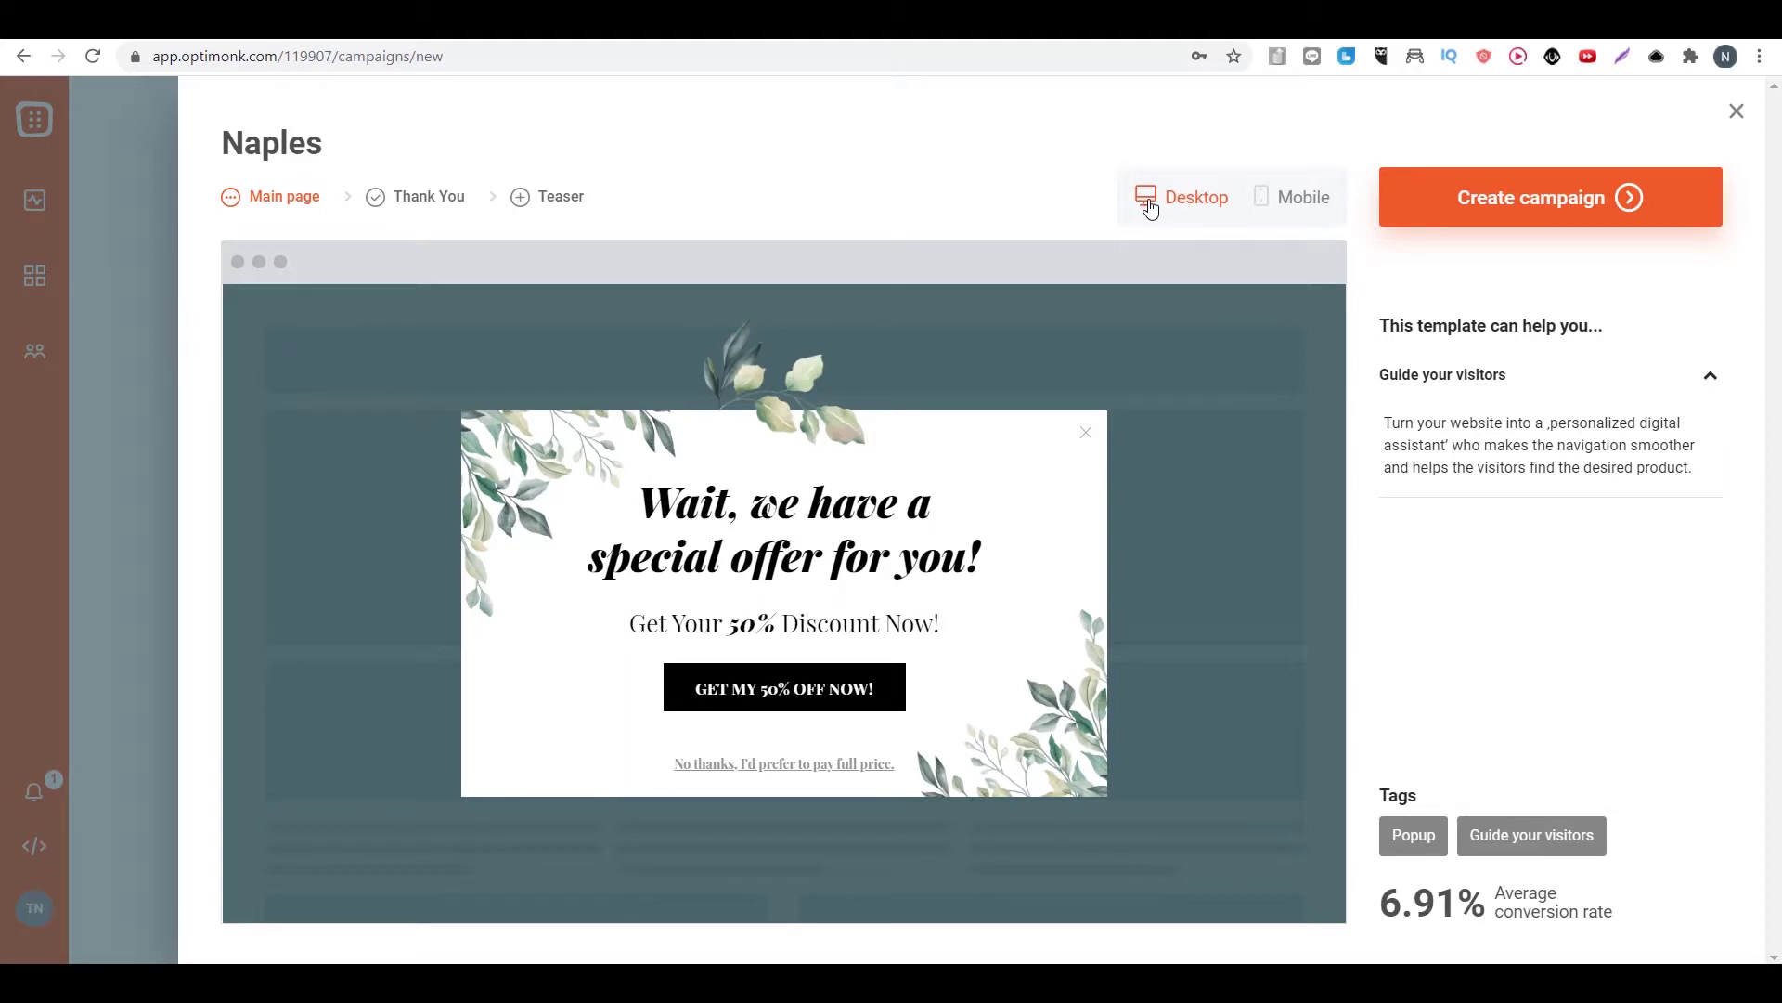
left_click(1258, 199)
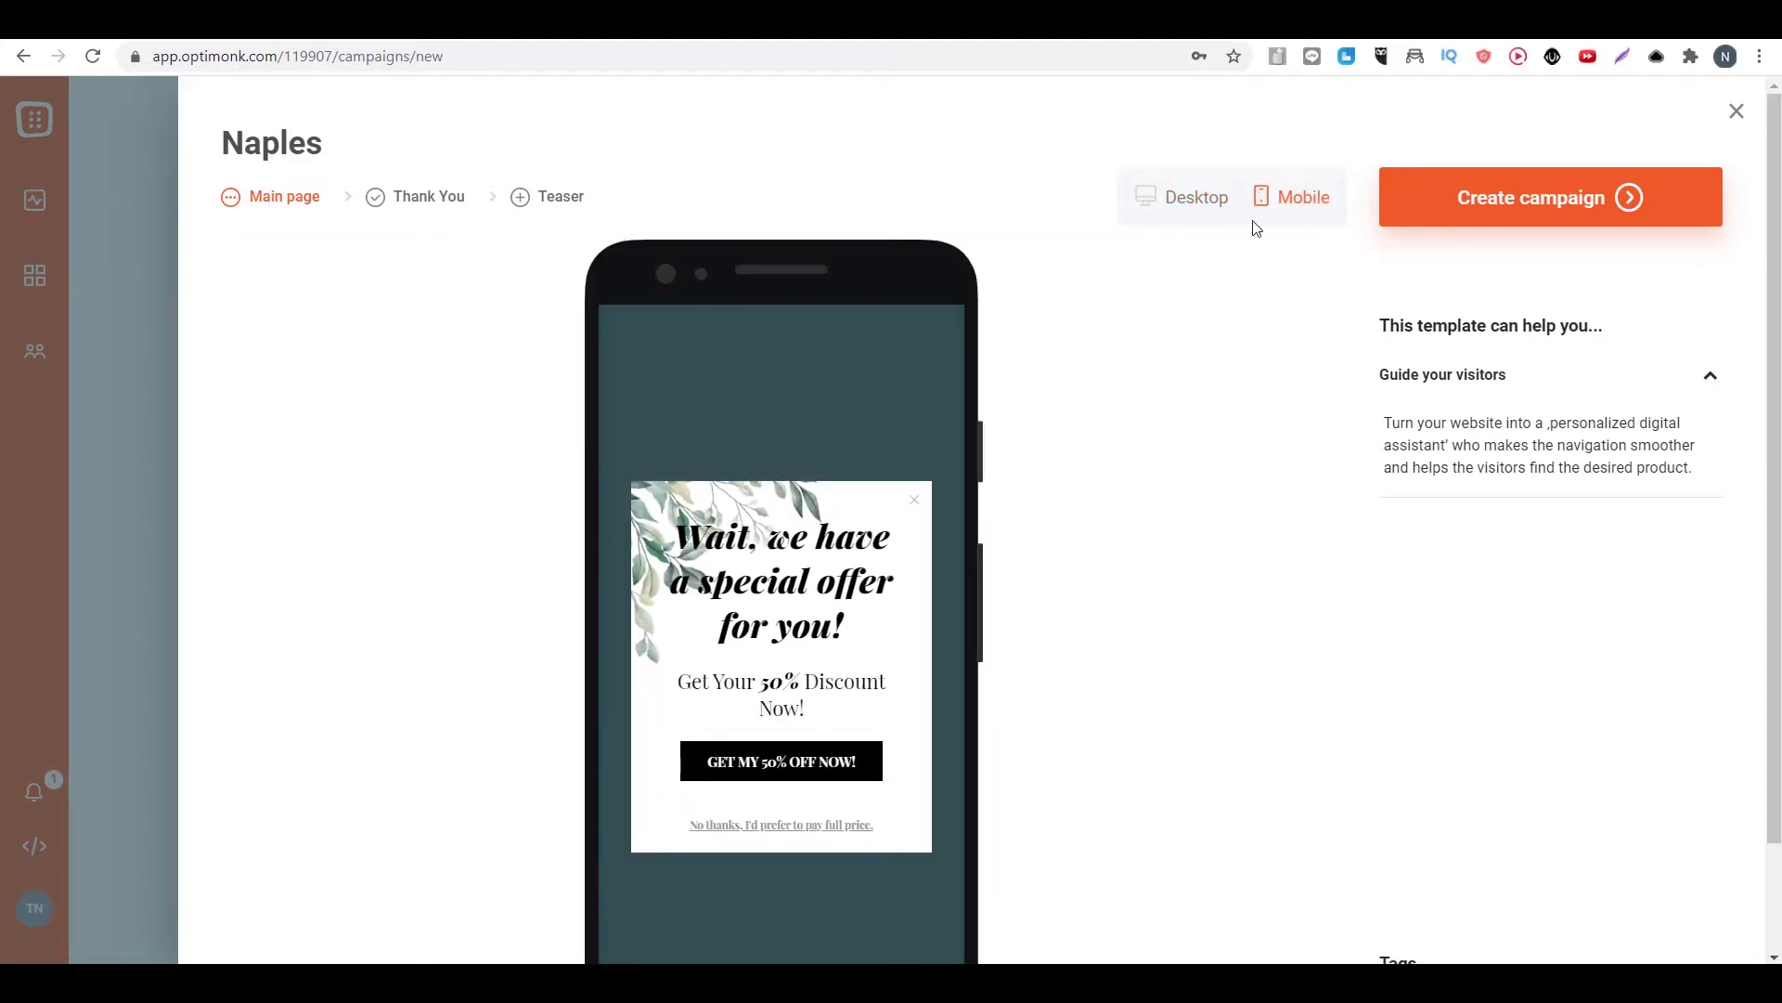
left_click(451, 198)
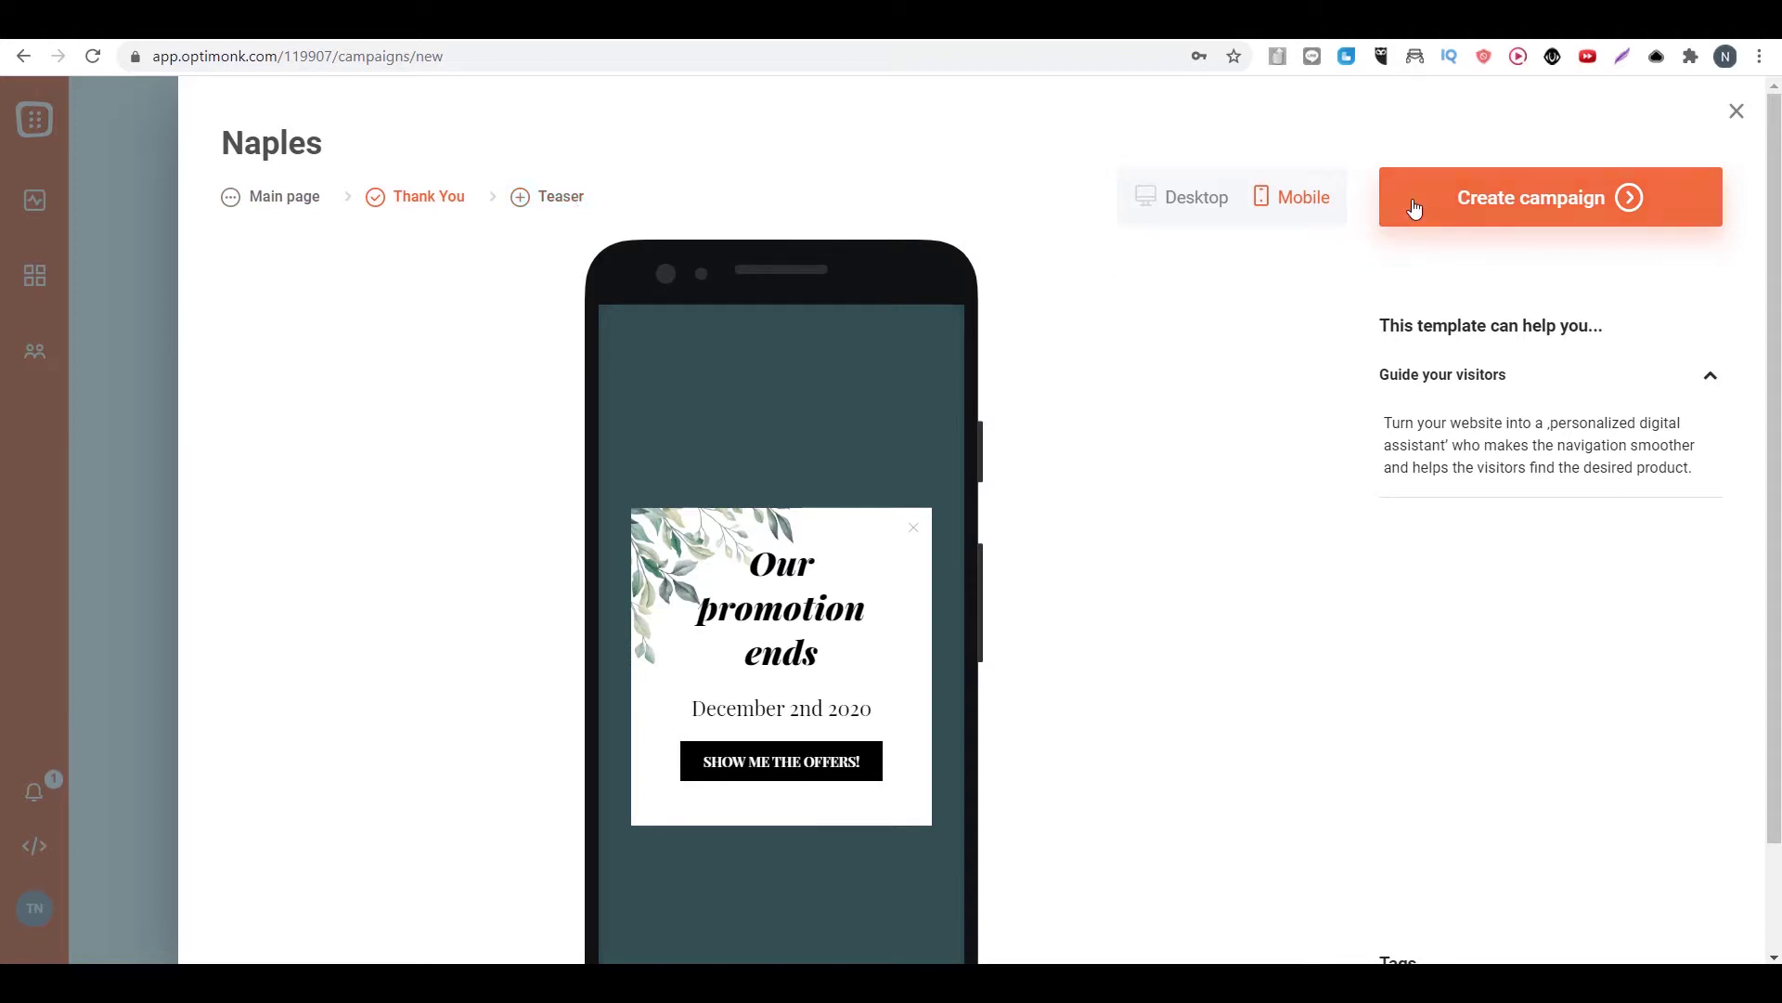
Create a campaign from Naples for the ecomincomeblueprint.com domain and open the design editor.
left_click(1462, 210)
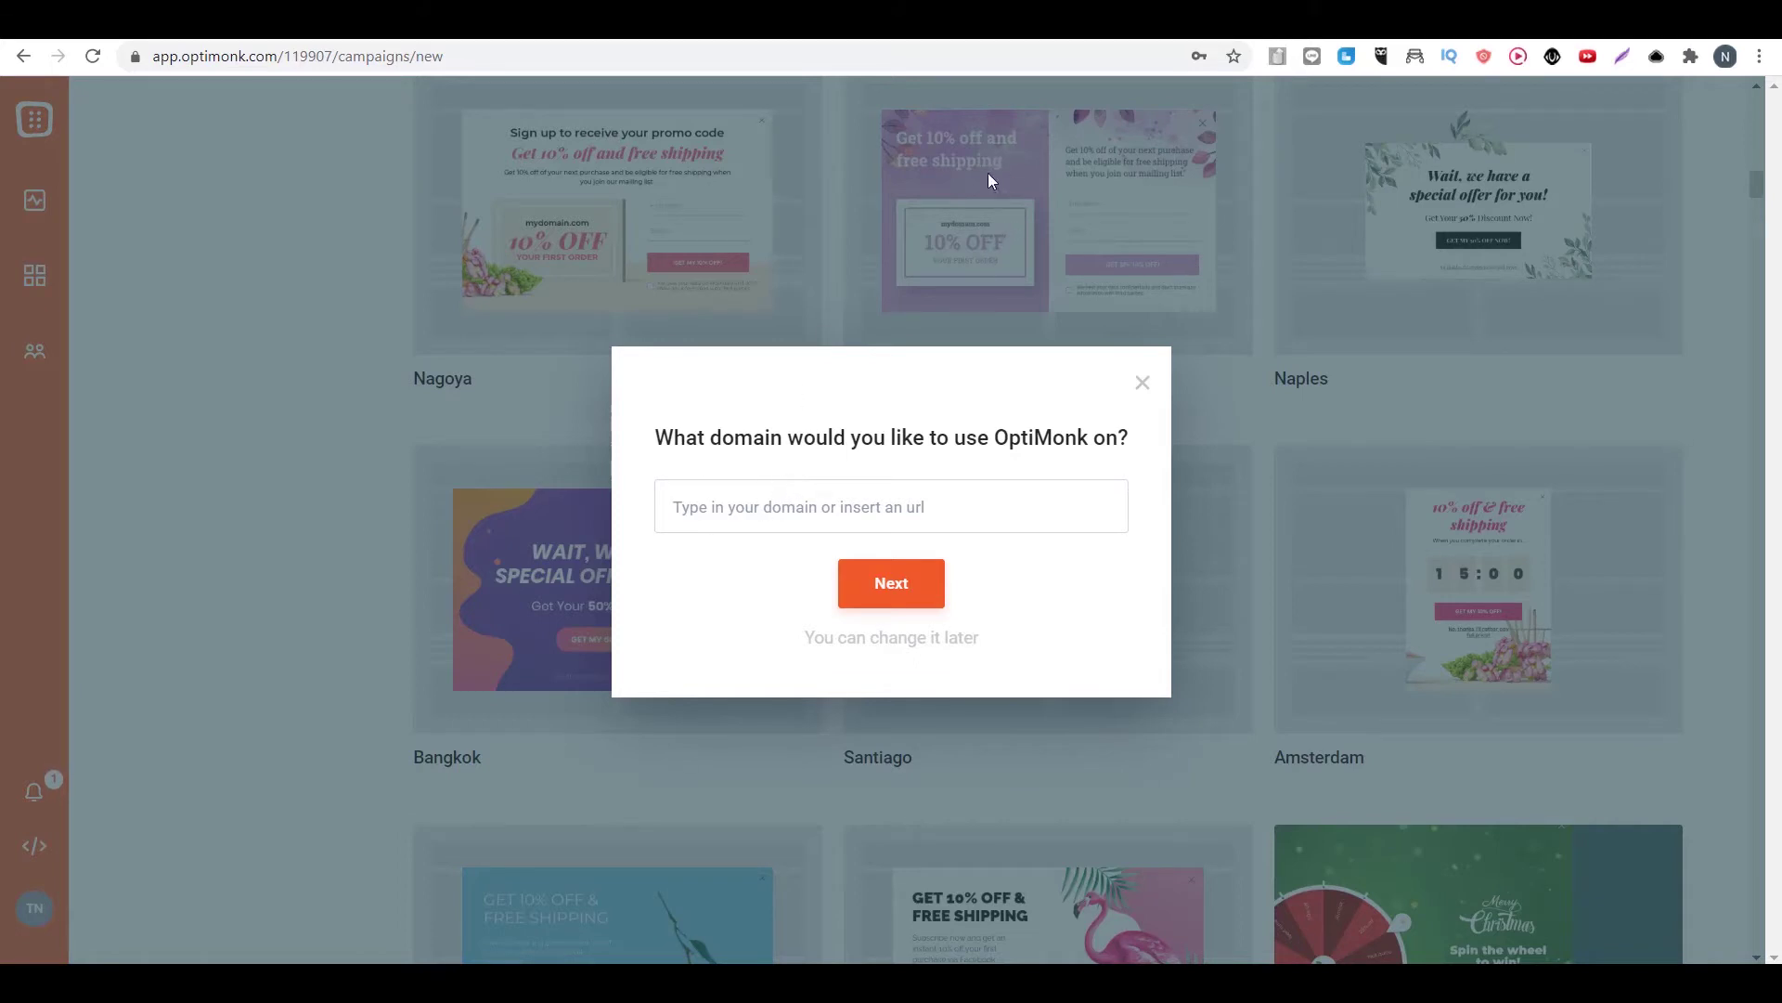
left_click(891, 506)
type("https://ecomincomeblueprint.com/")
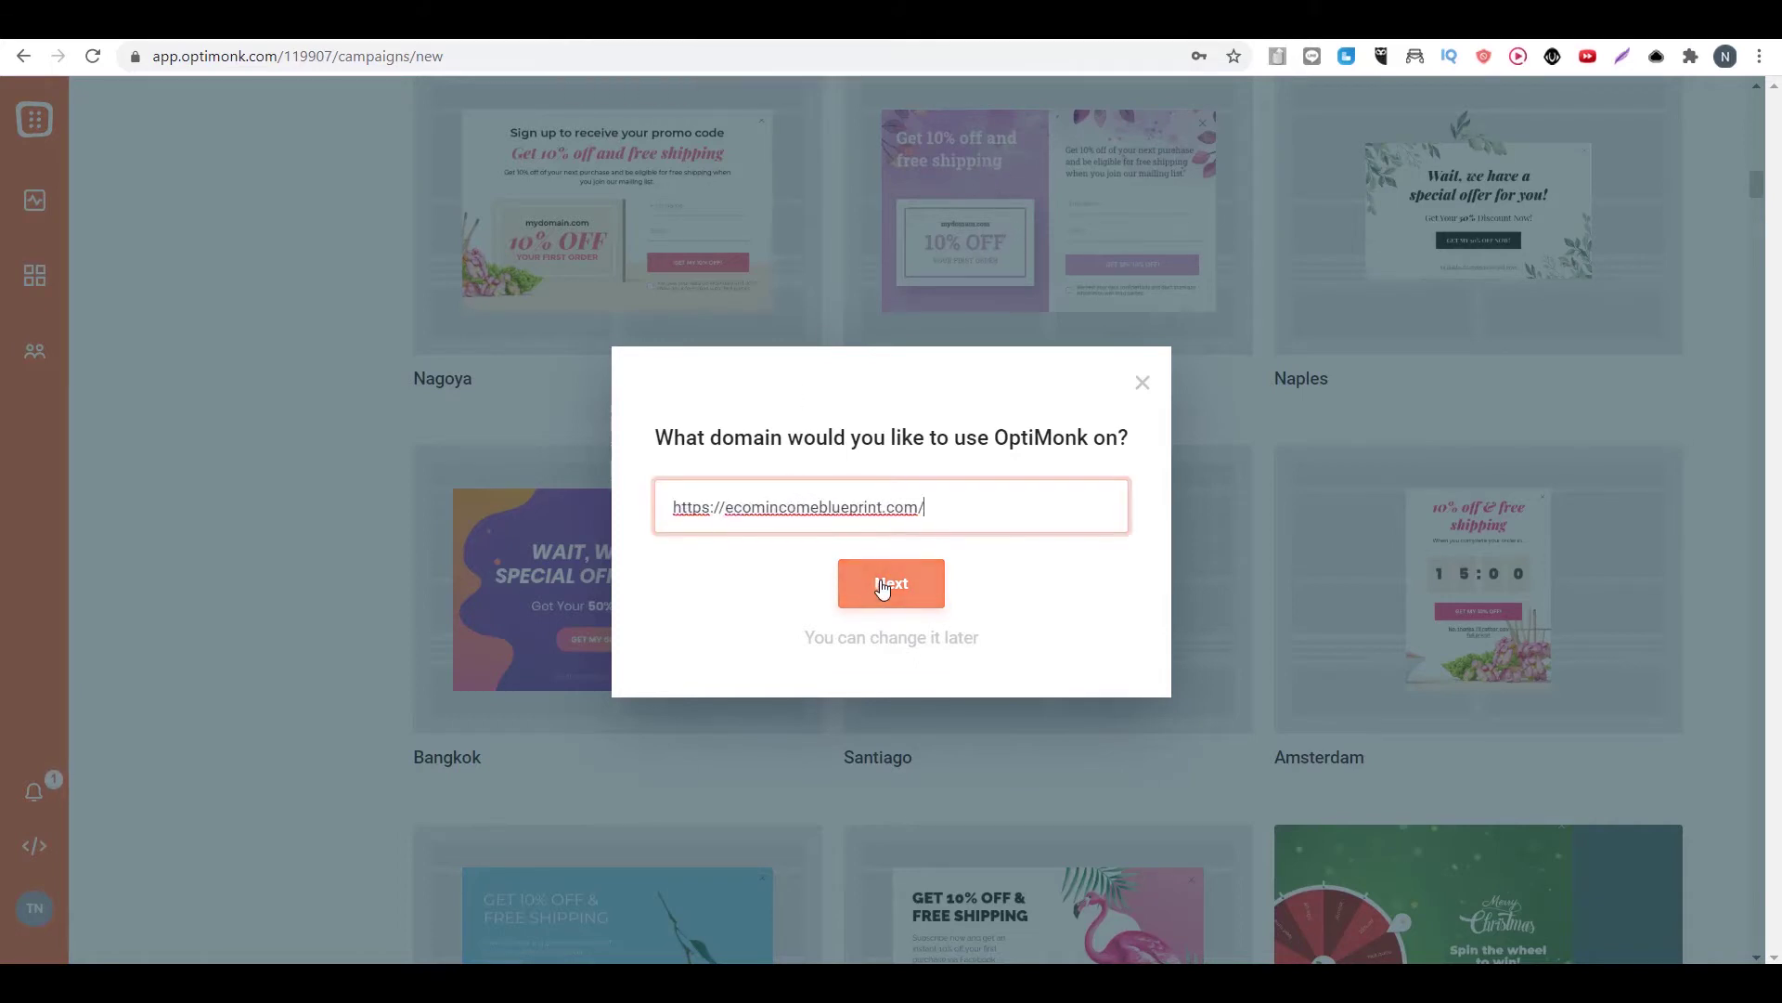
left_click(926, 589)
left_click(939, 594)
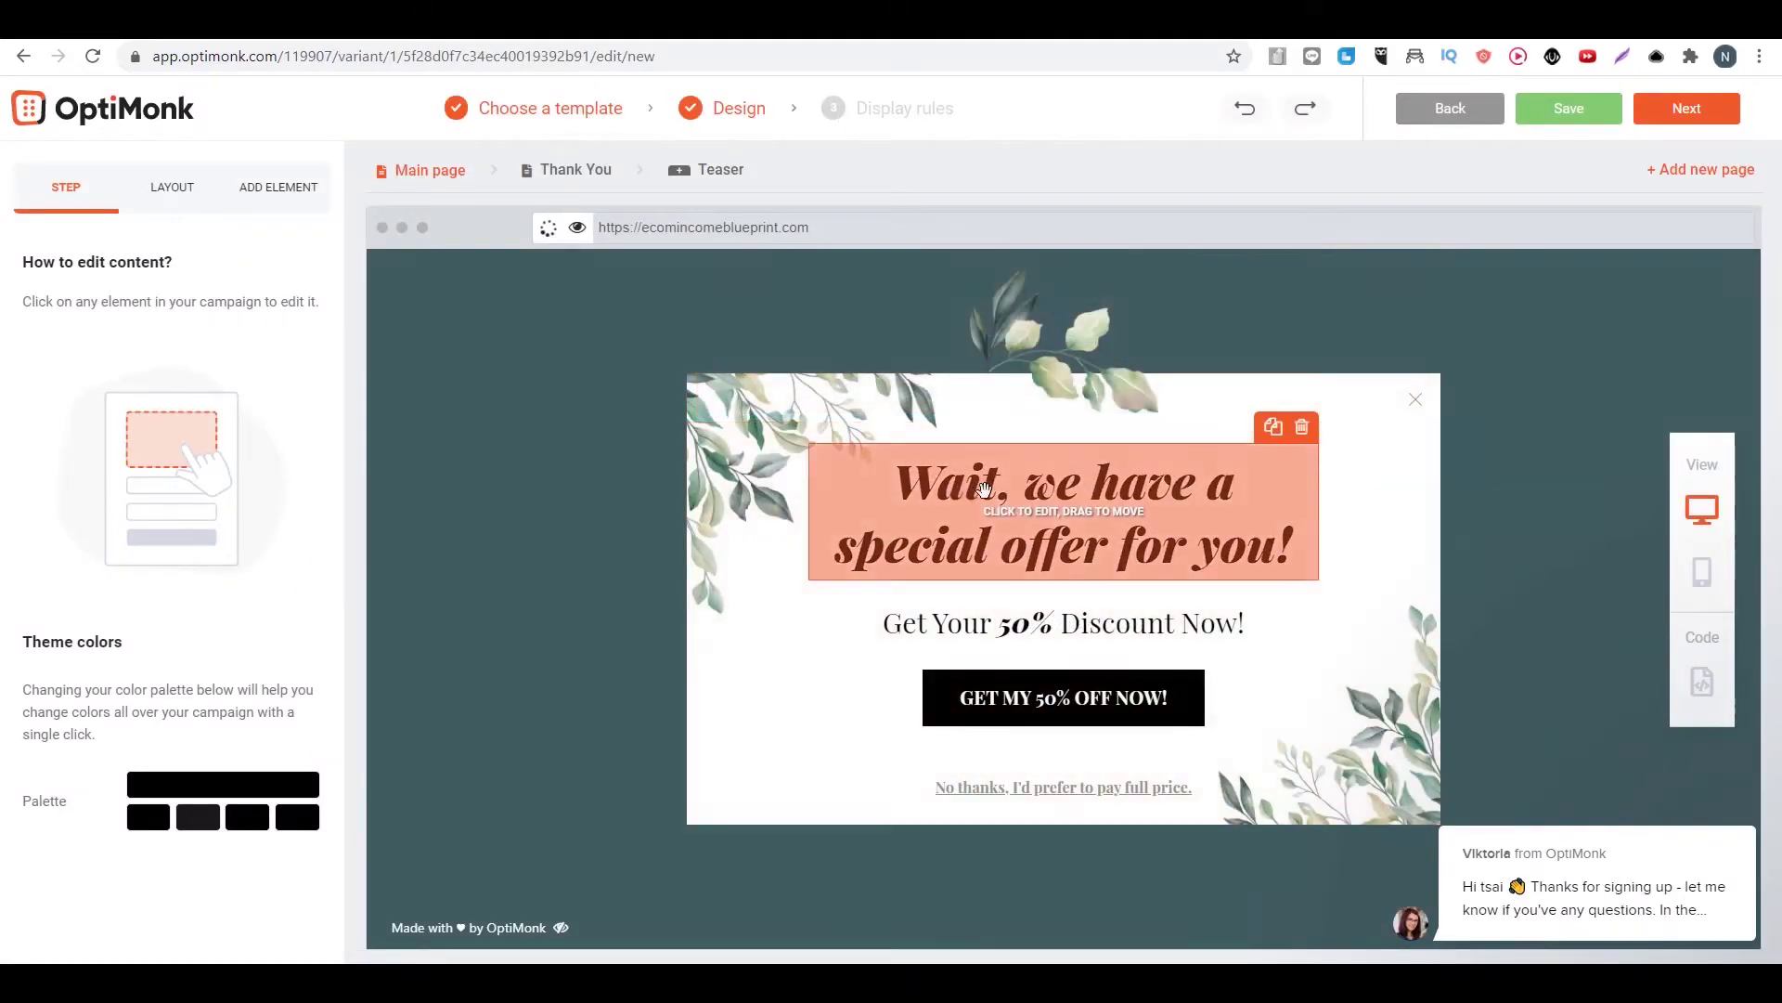
Change the headline to 'Do You Want To Learn How To Sell On Amazon?' and the subtitle to 'Click The Link Below To Get My Free Training'.
left_click(1088, 491)
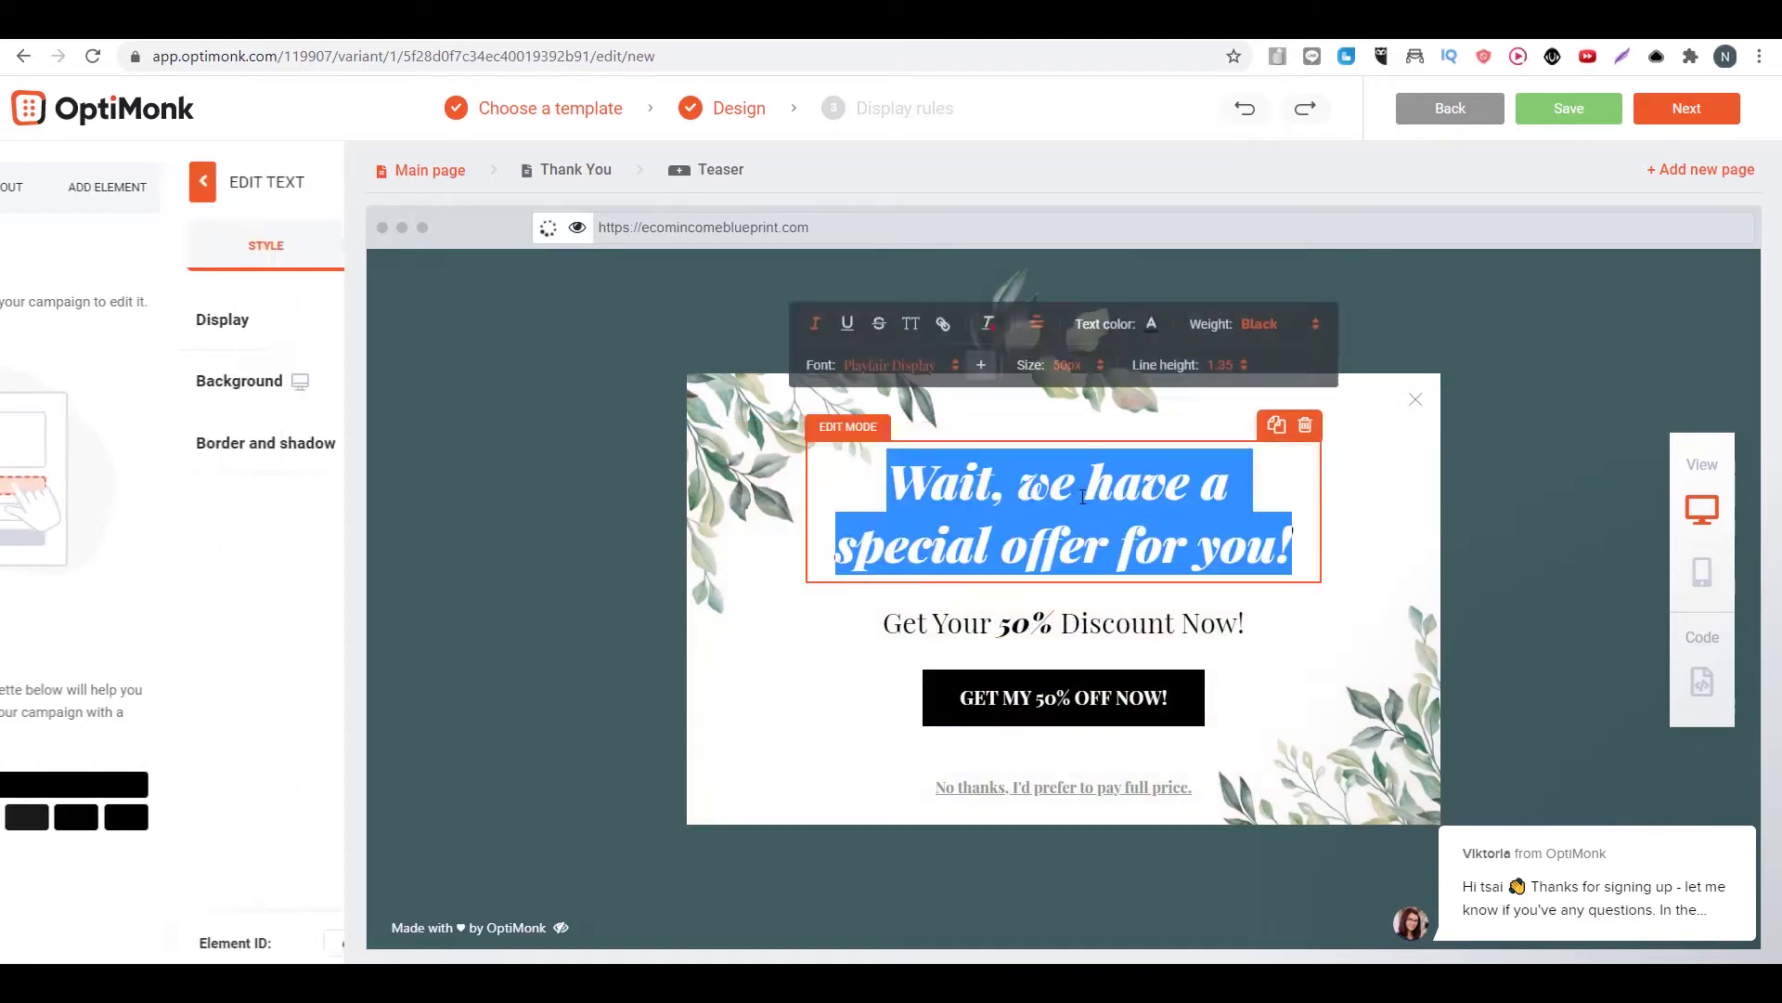
type("Do Y")
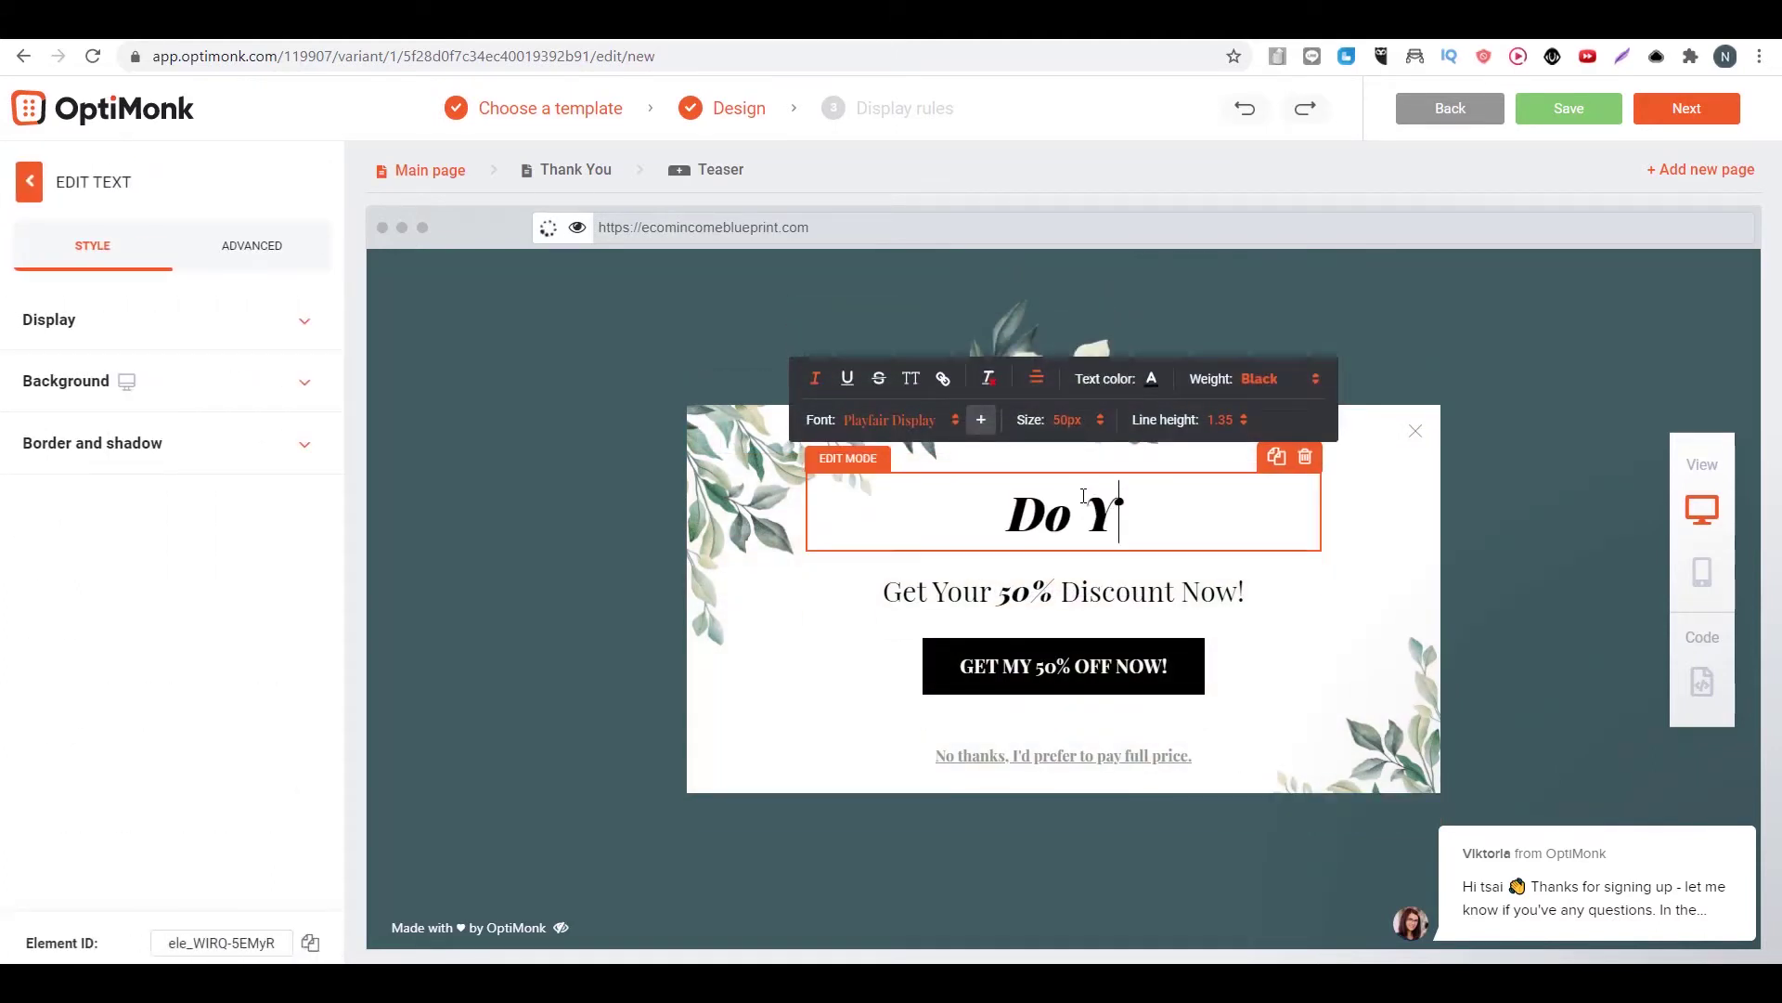
type("ou Want To Lear")
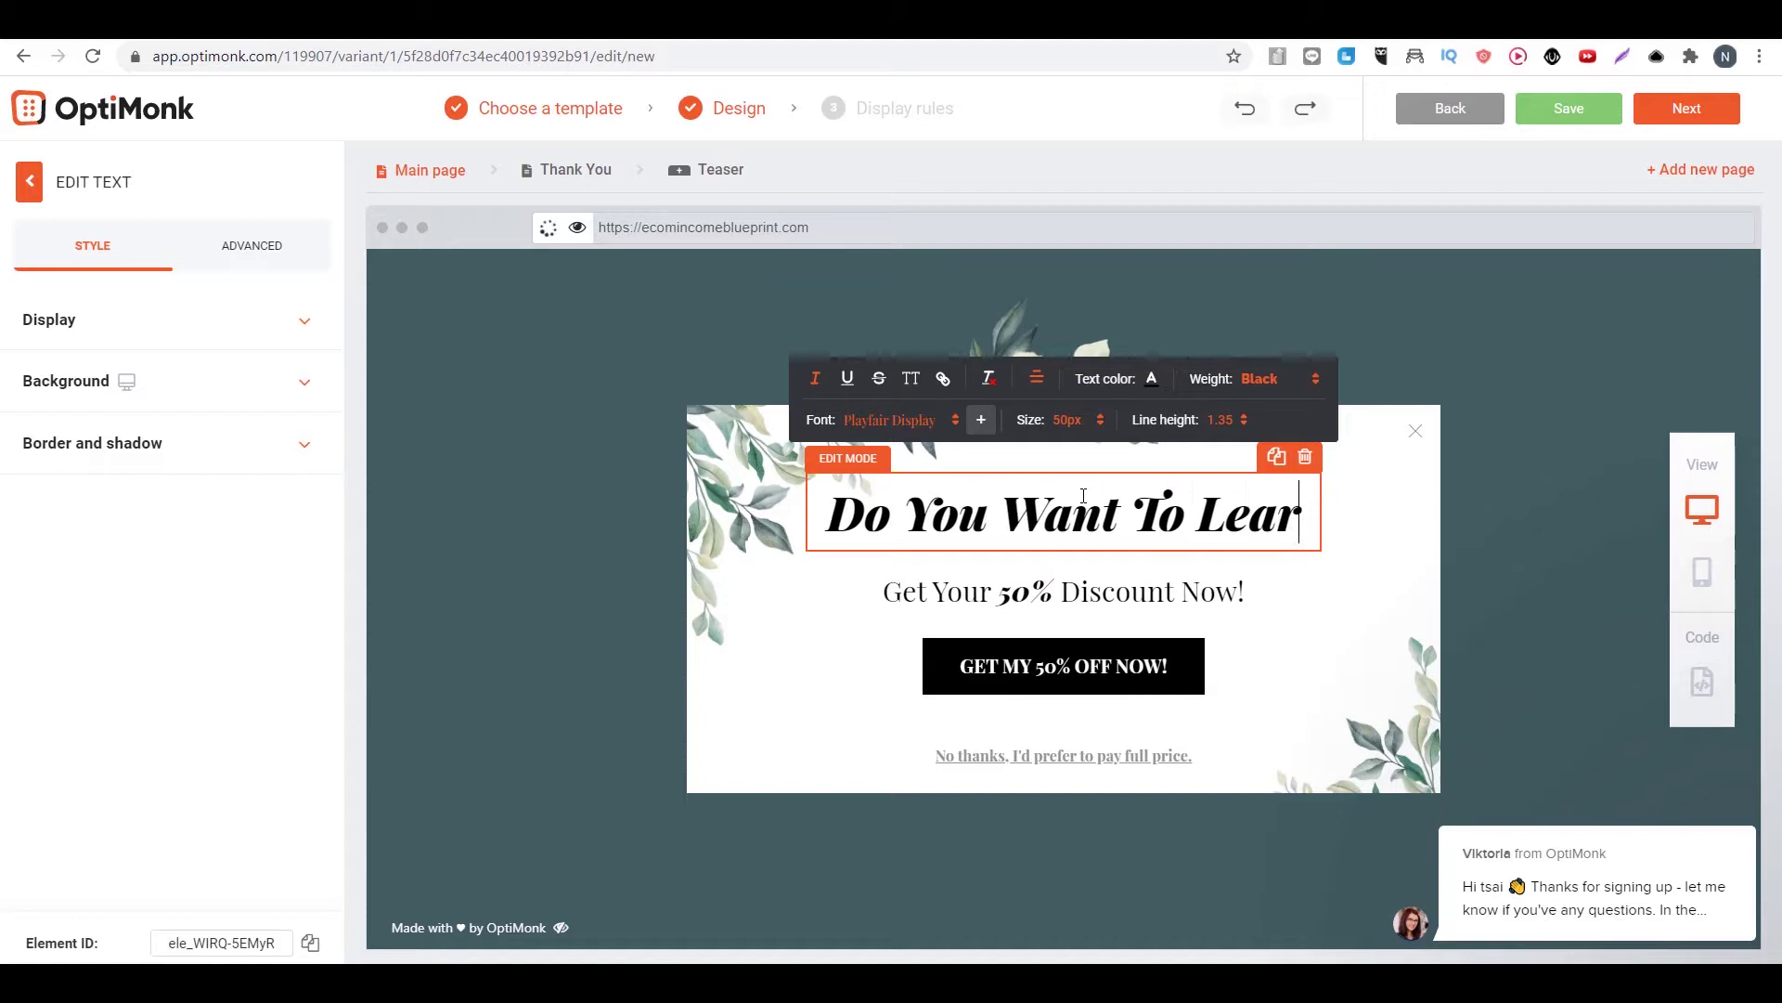
type("n How To Sell O")
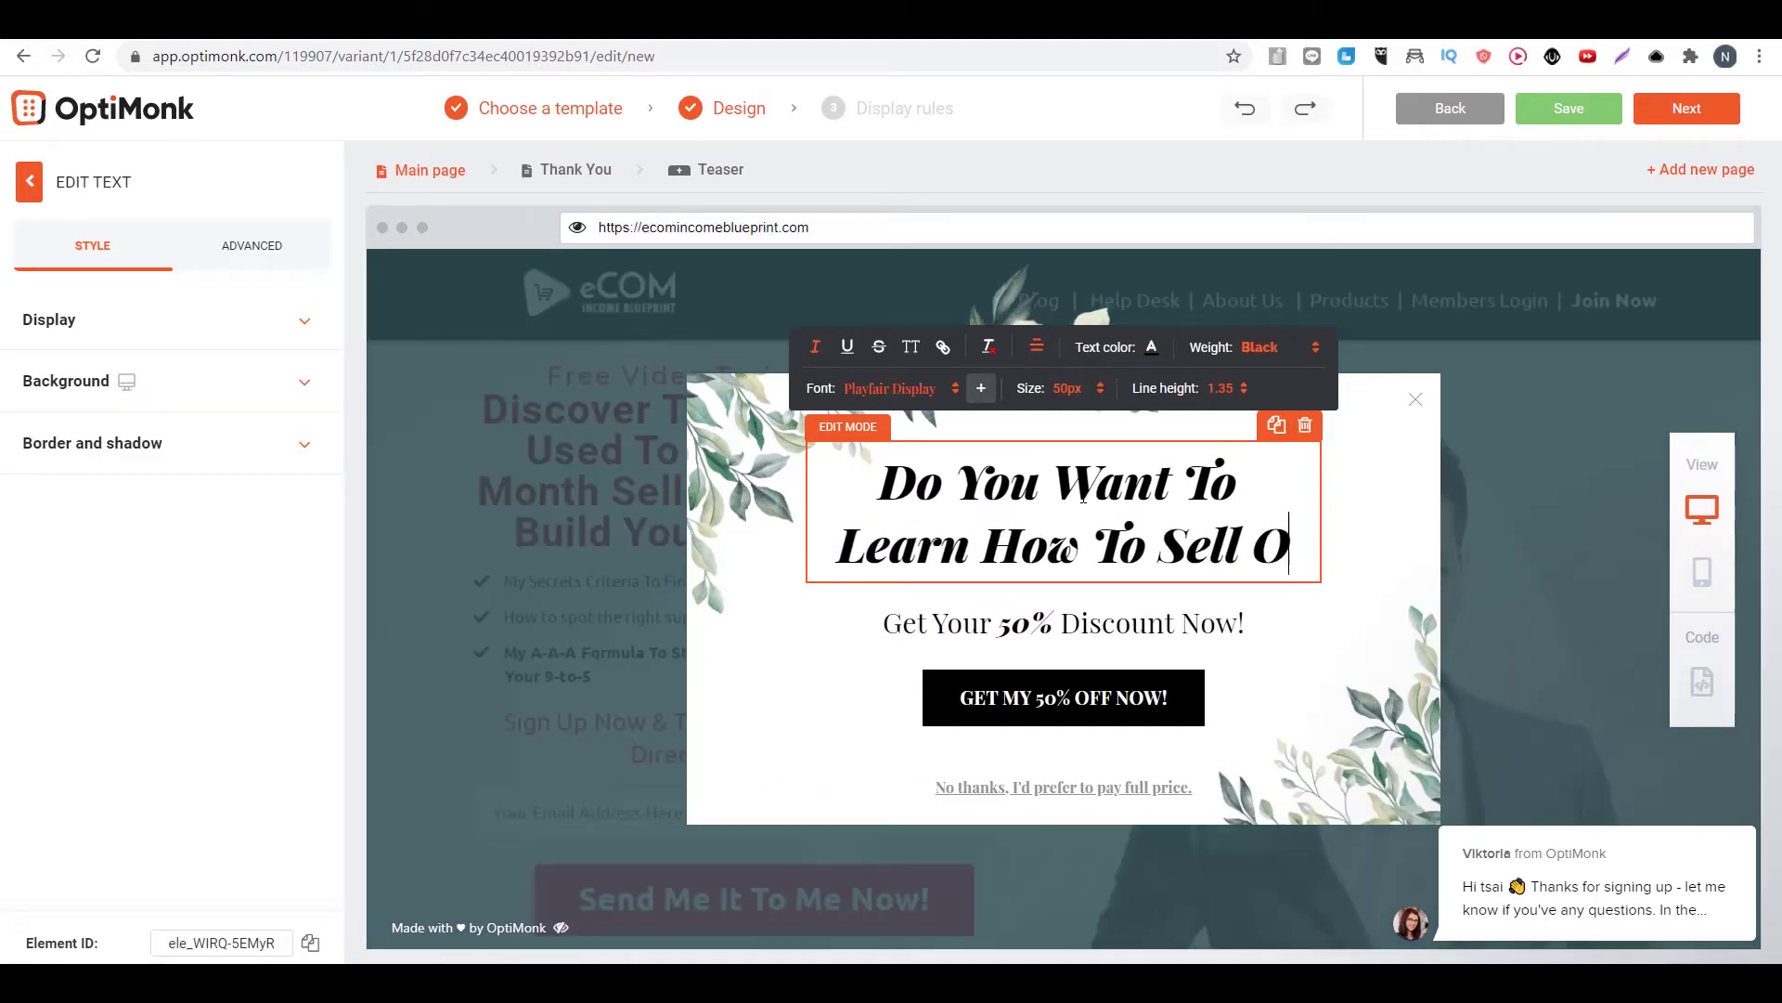
type("n Amazon?")
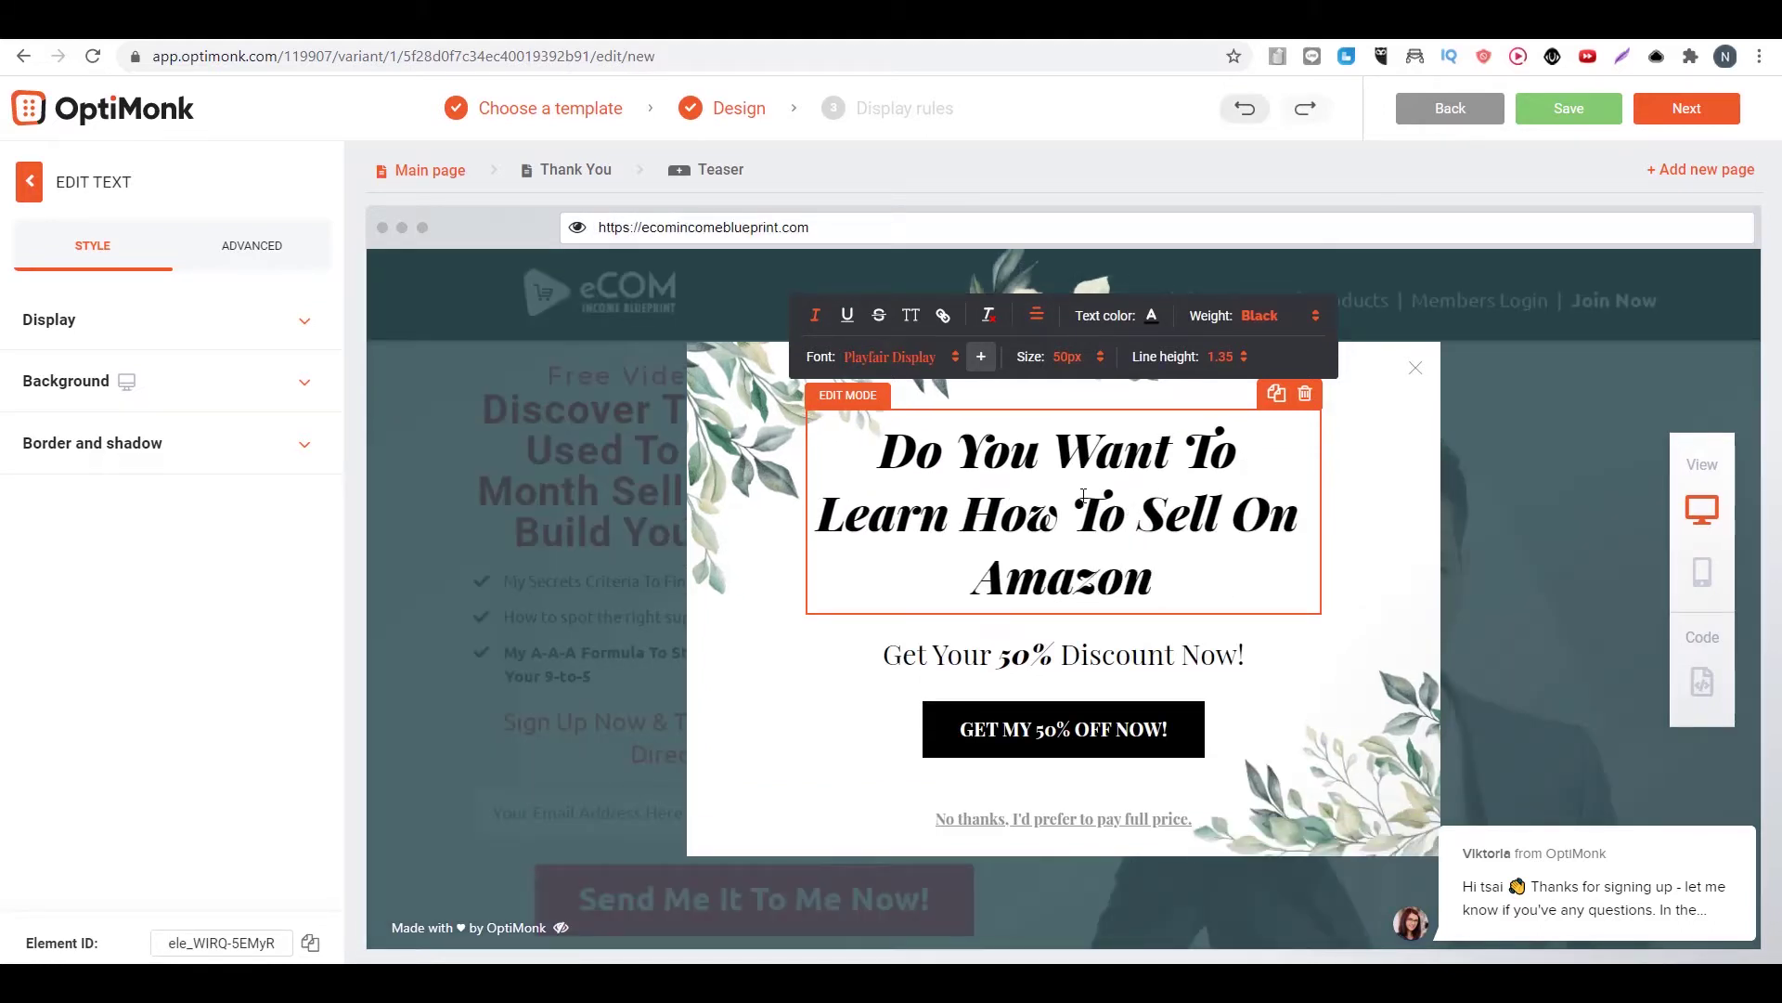
triple_click(996, 661)
type("Click Th")
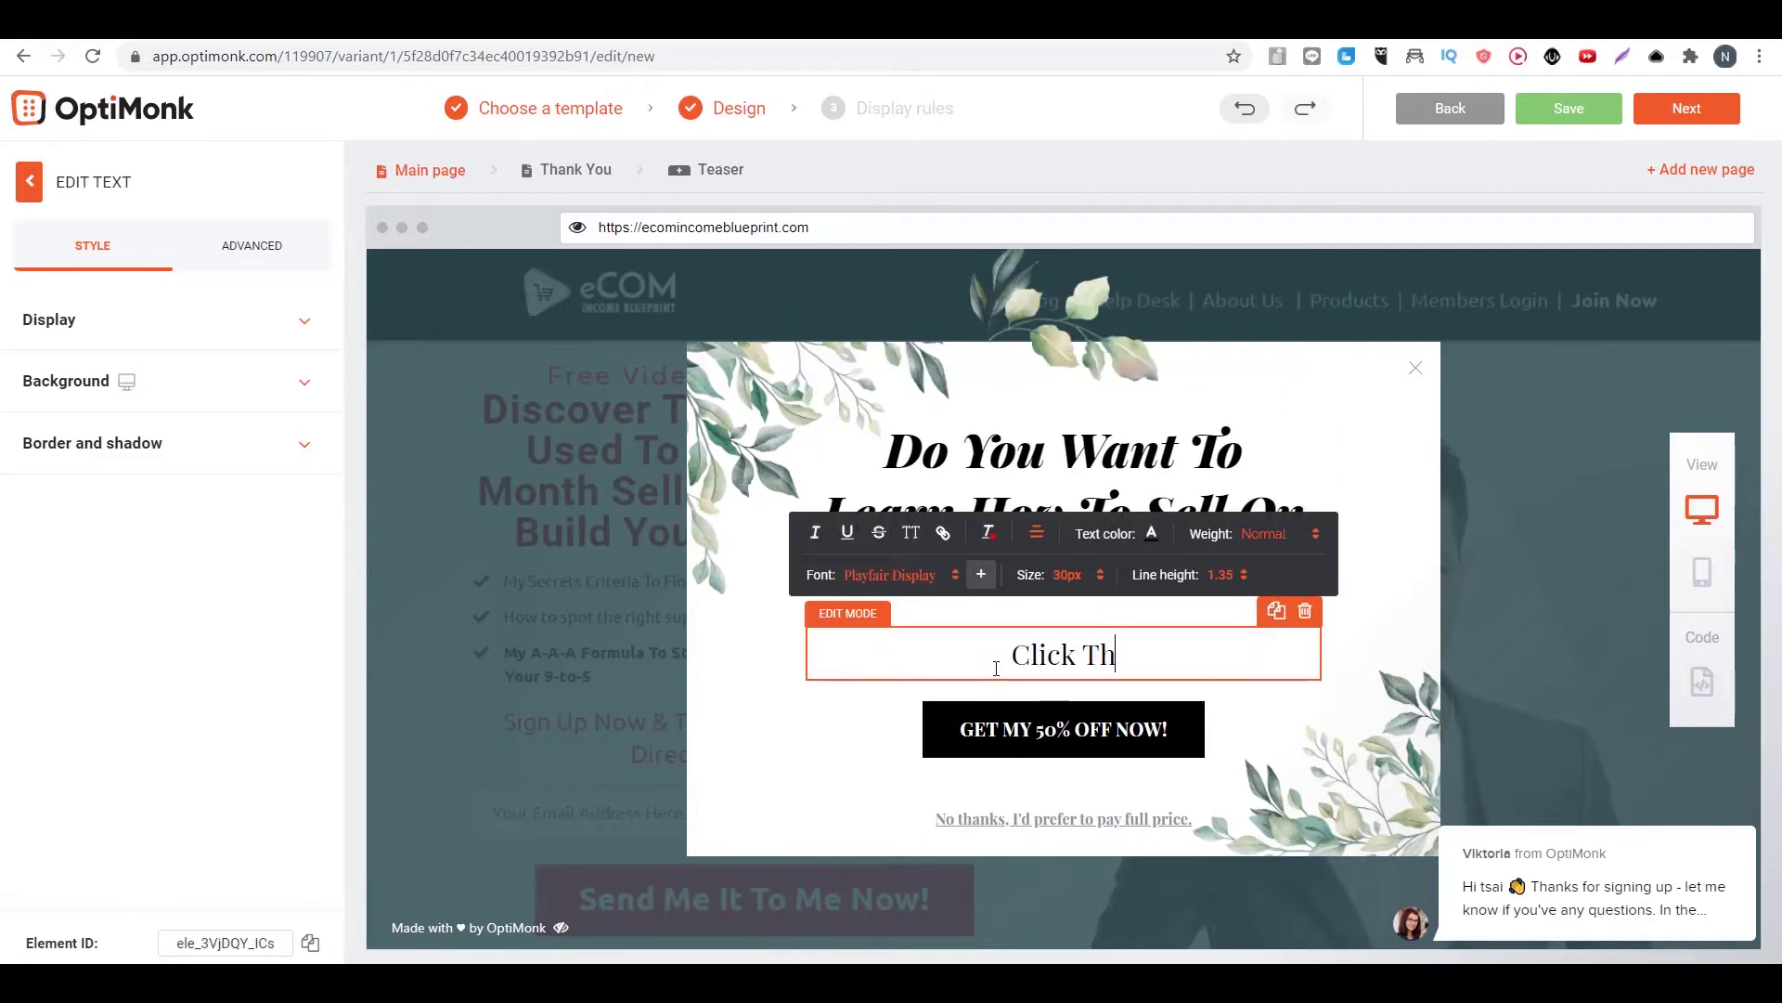
type("e Link Below To ")
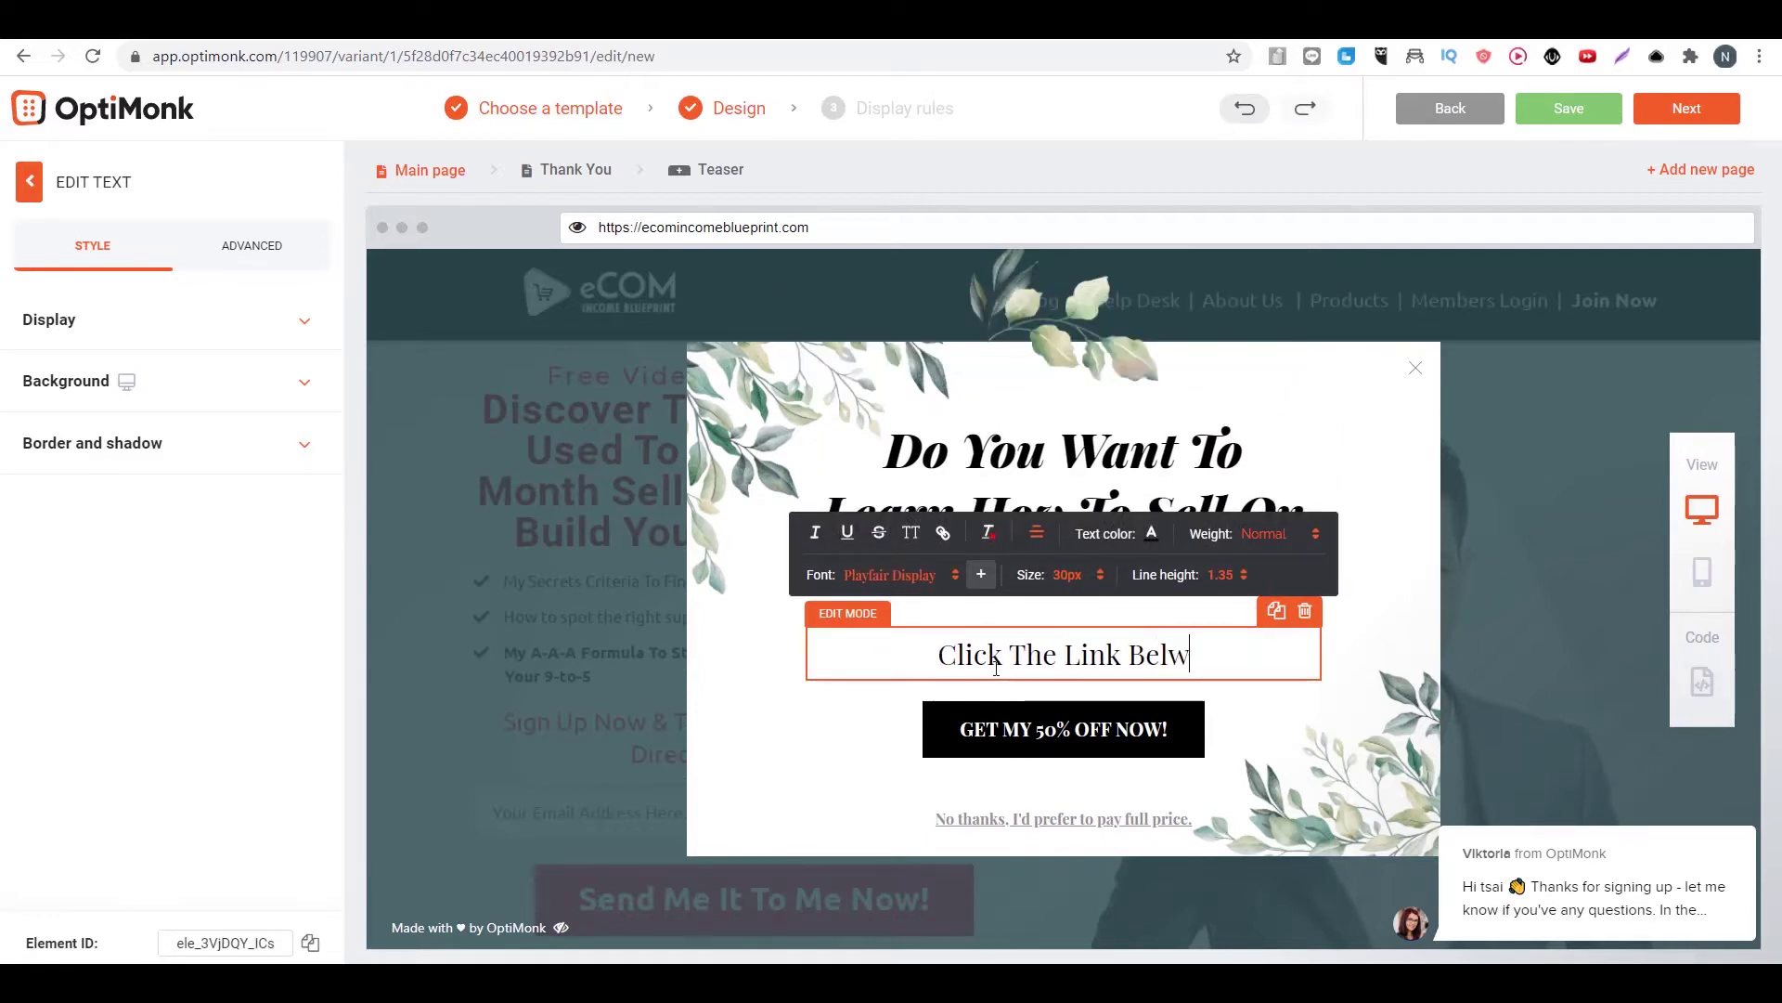
type("Get M")
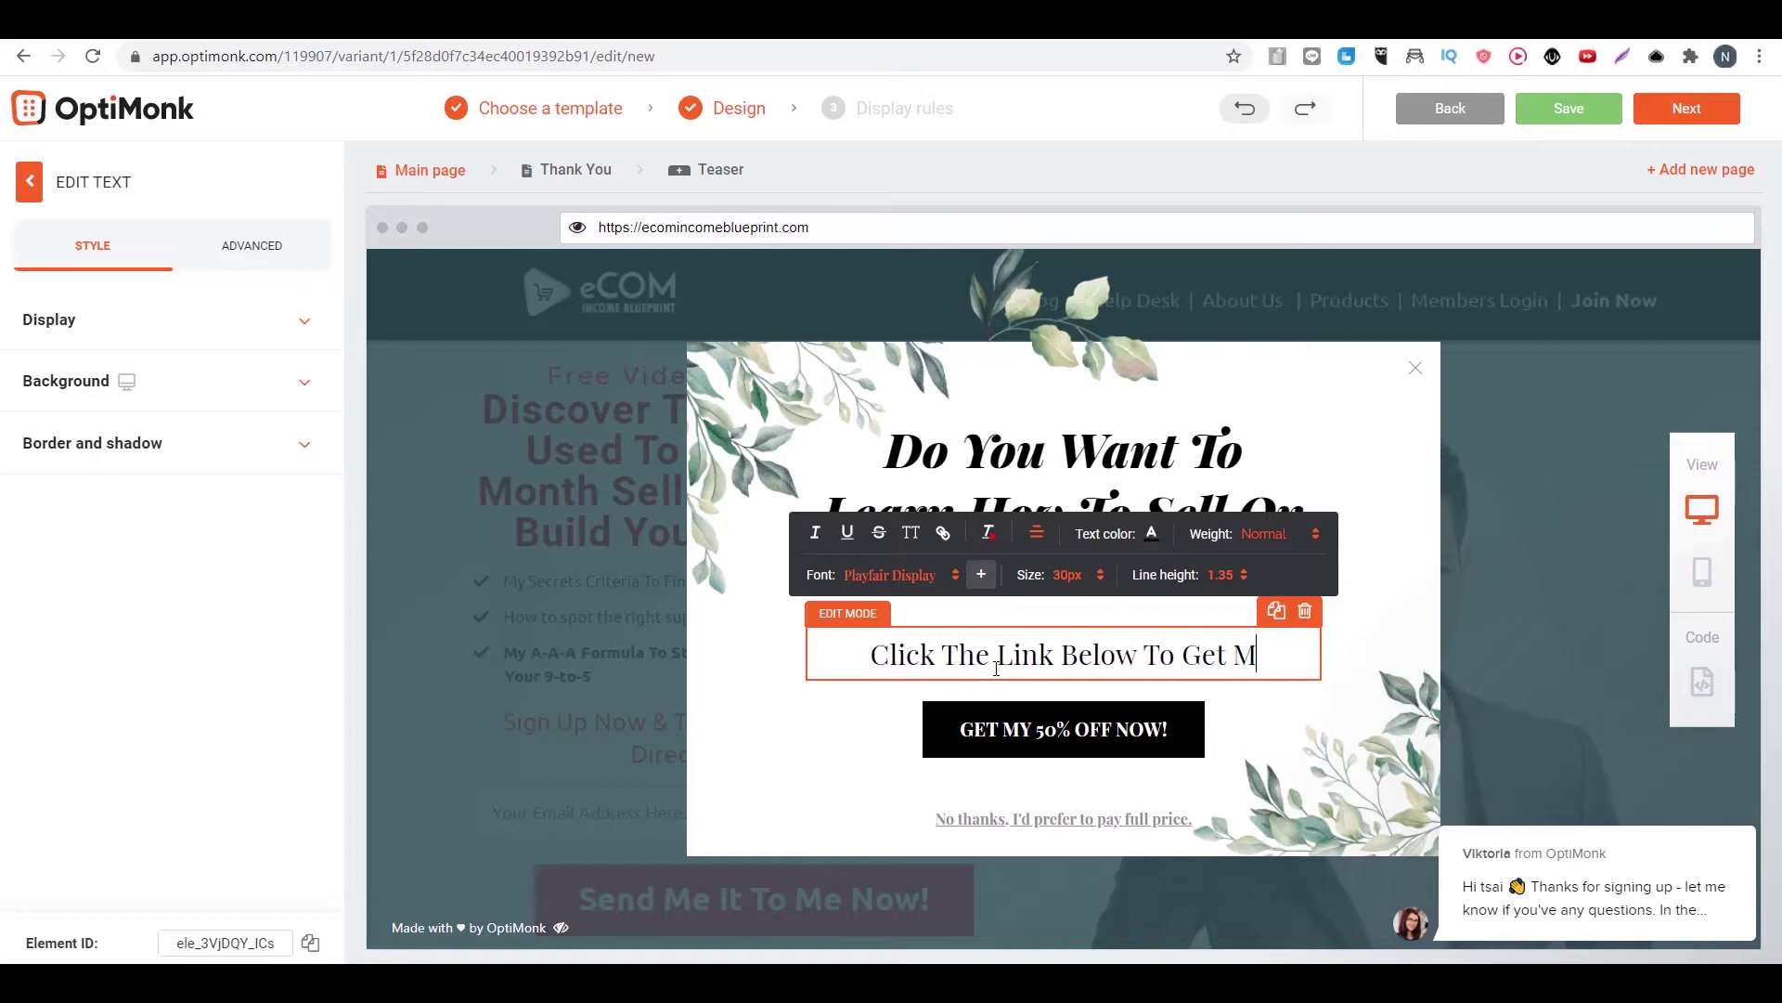
type("y Free Traiing")
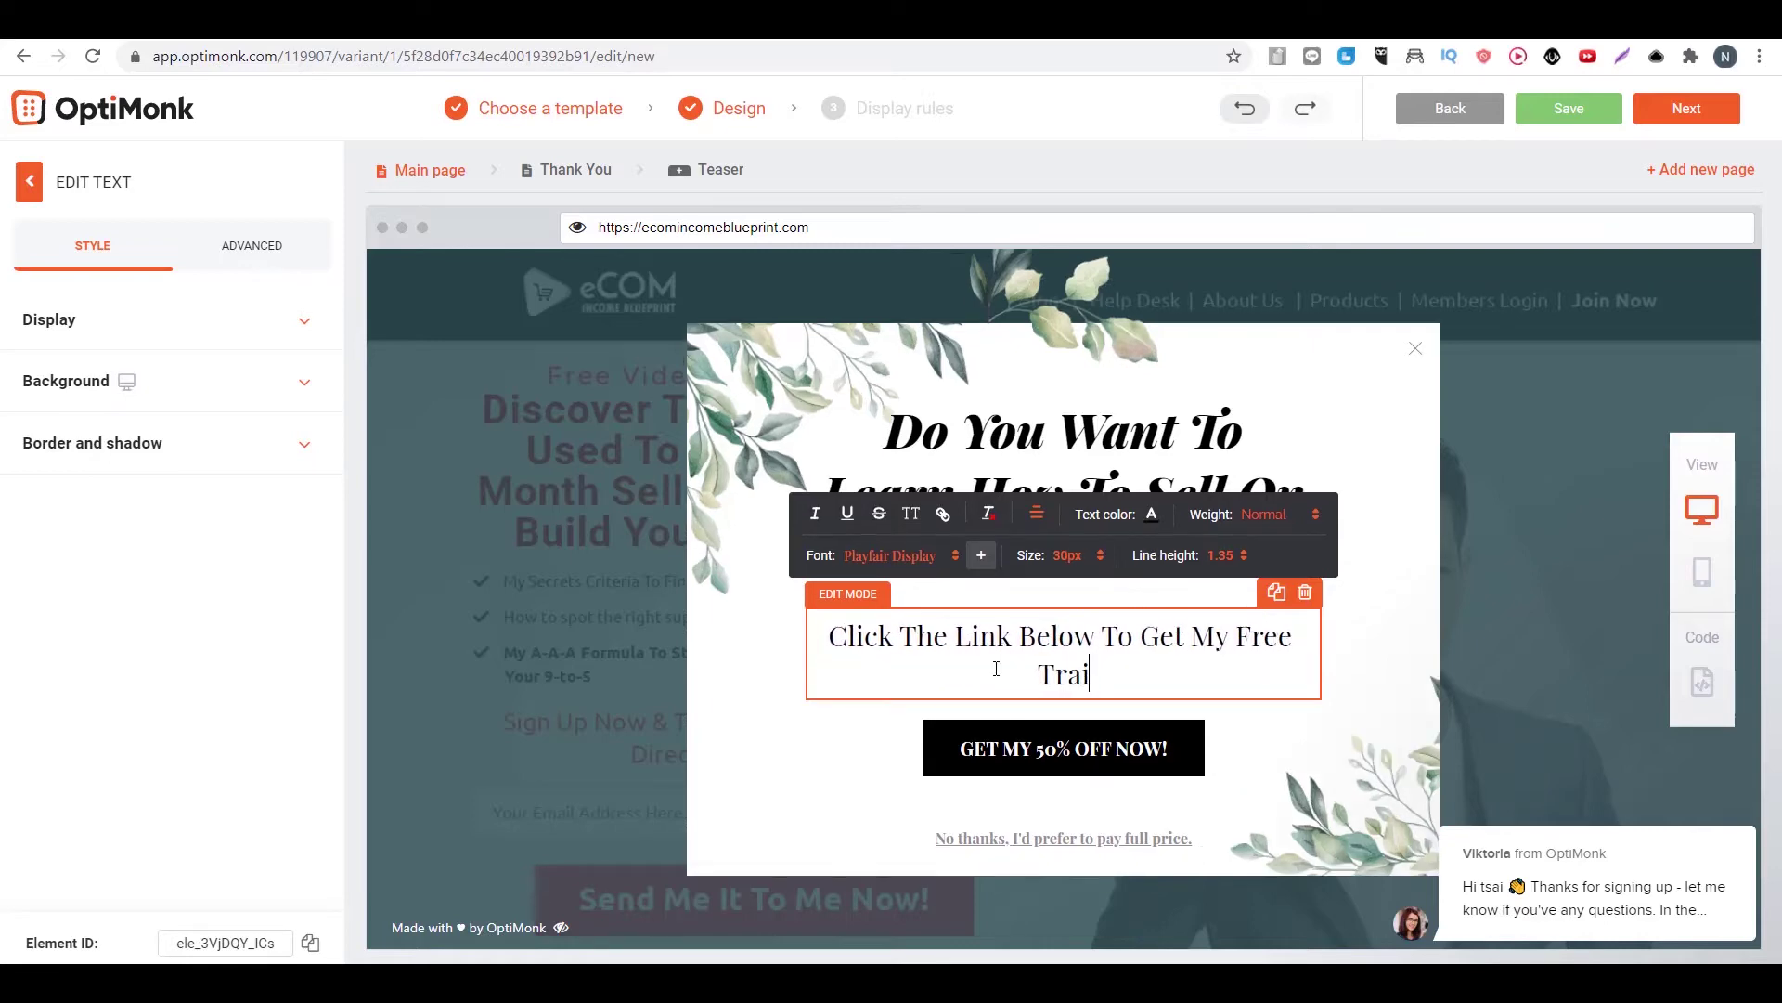
key("BackSpace")
key("BackSpace")
key("BackSpace")
type("ning")
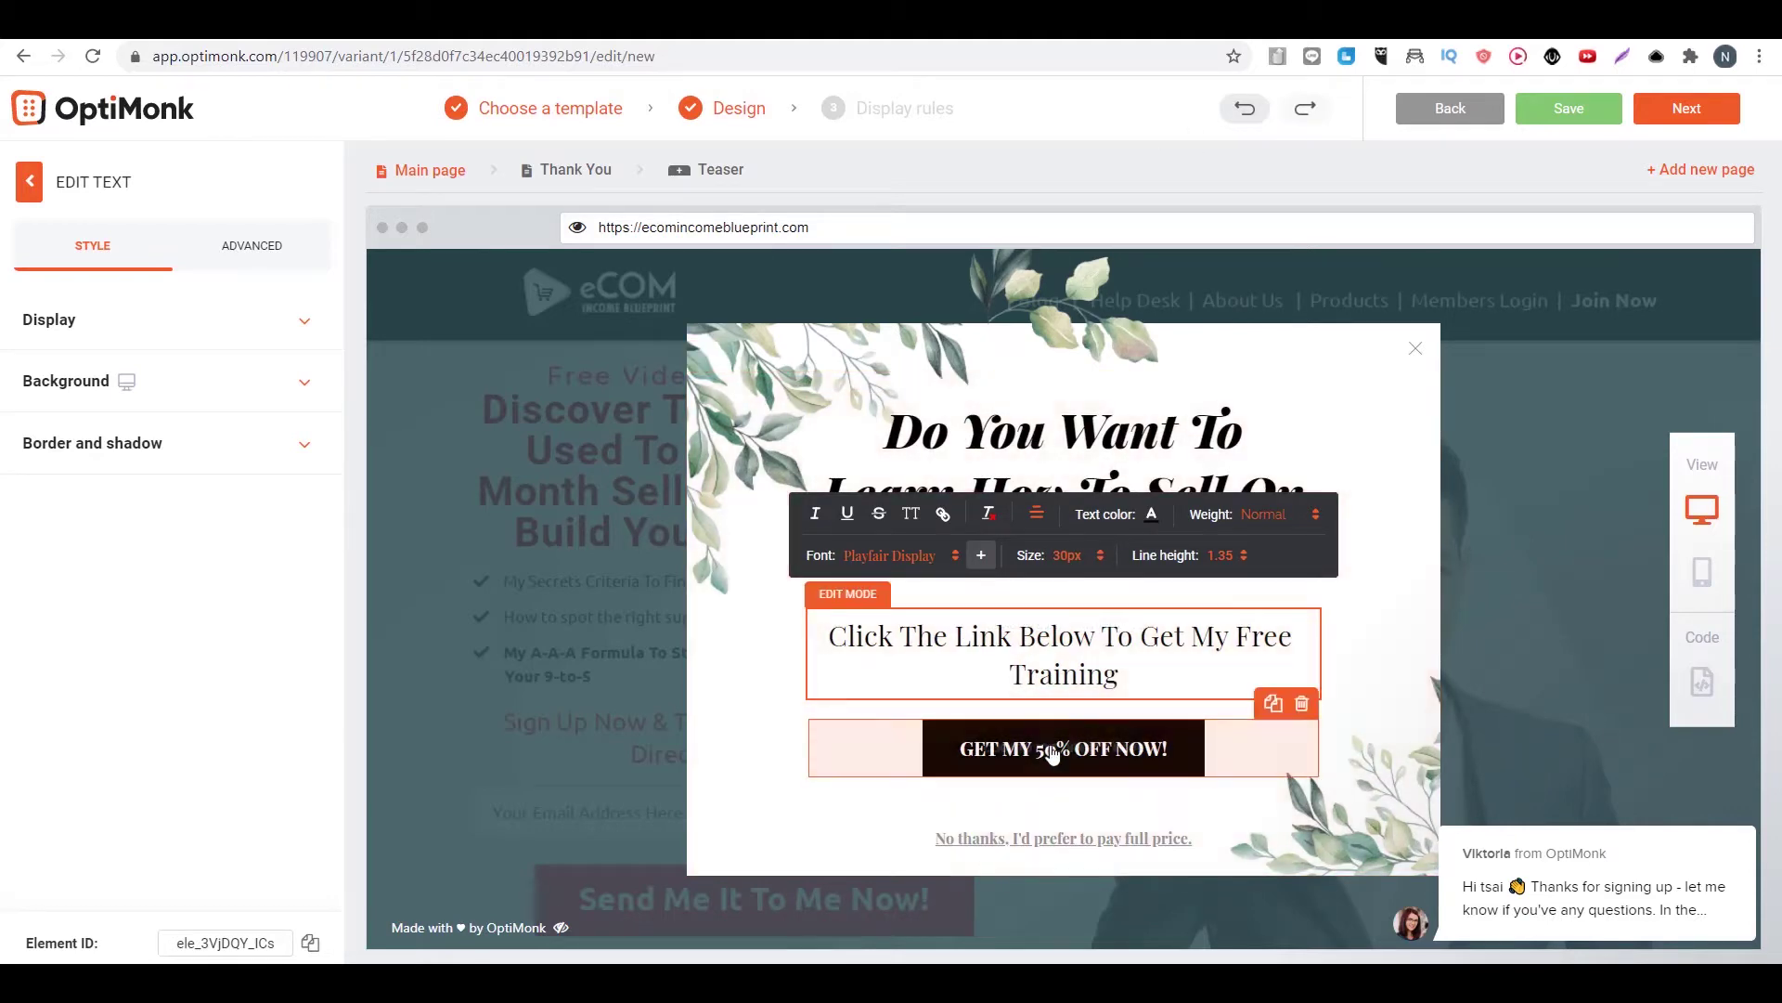
Relabel the button 'YES ! I WANT IT' and continue to the display rules.
double_click(1056, 748)
type("YES ! I W")
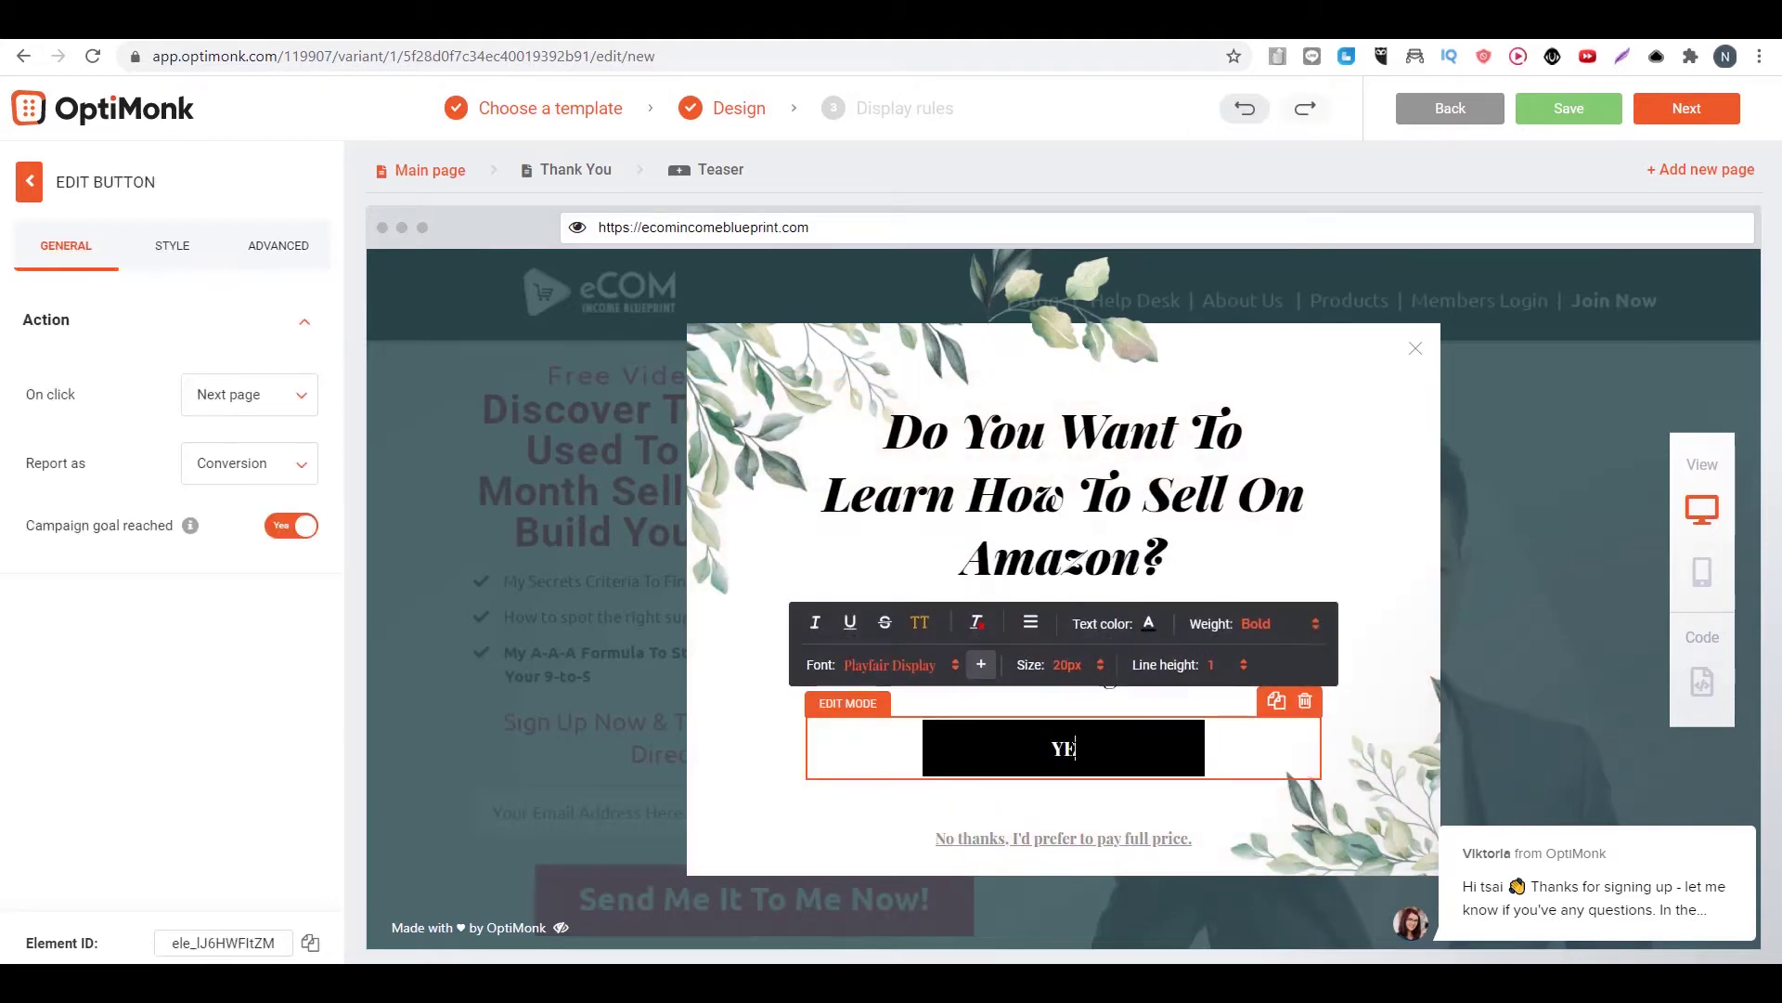
type("ANT IT")
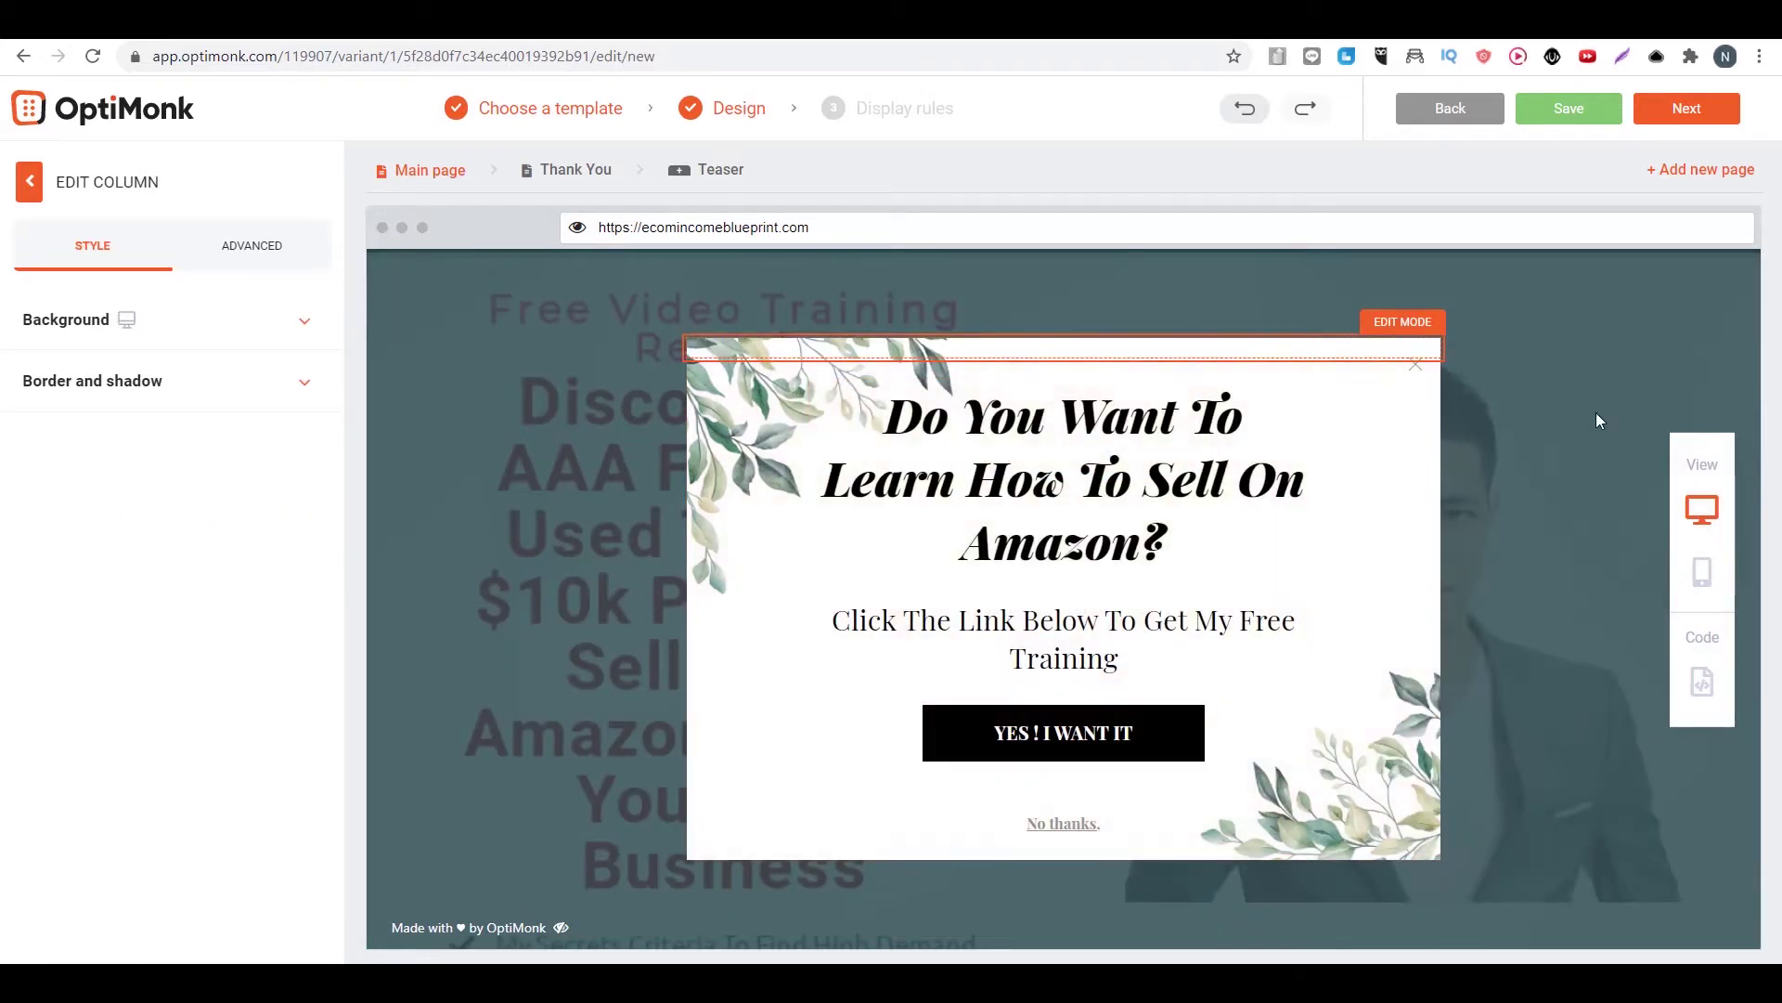
left_click(1686, 114)
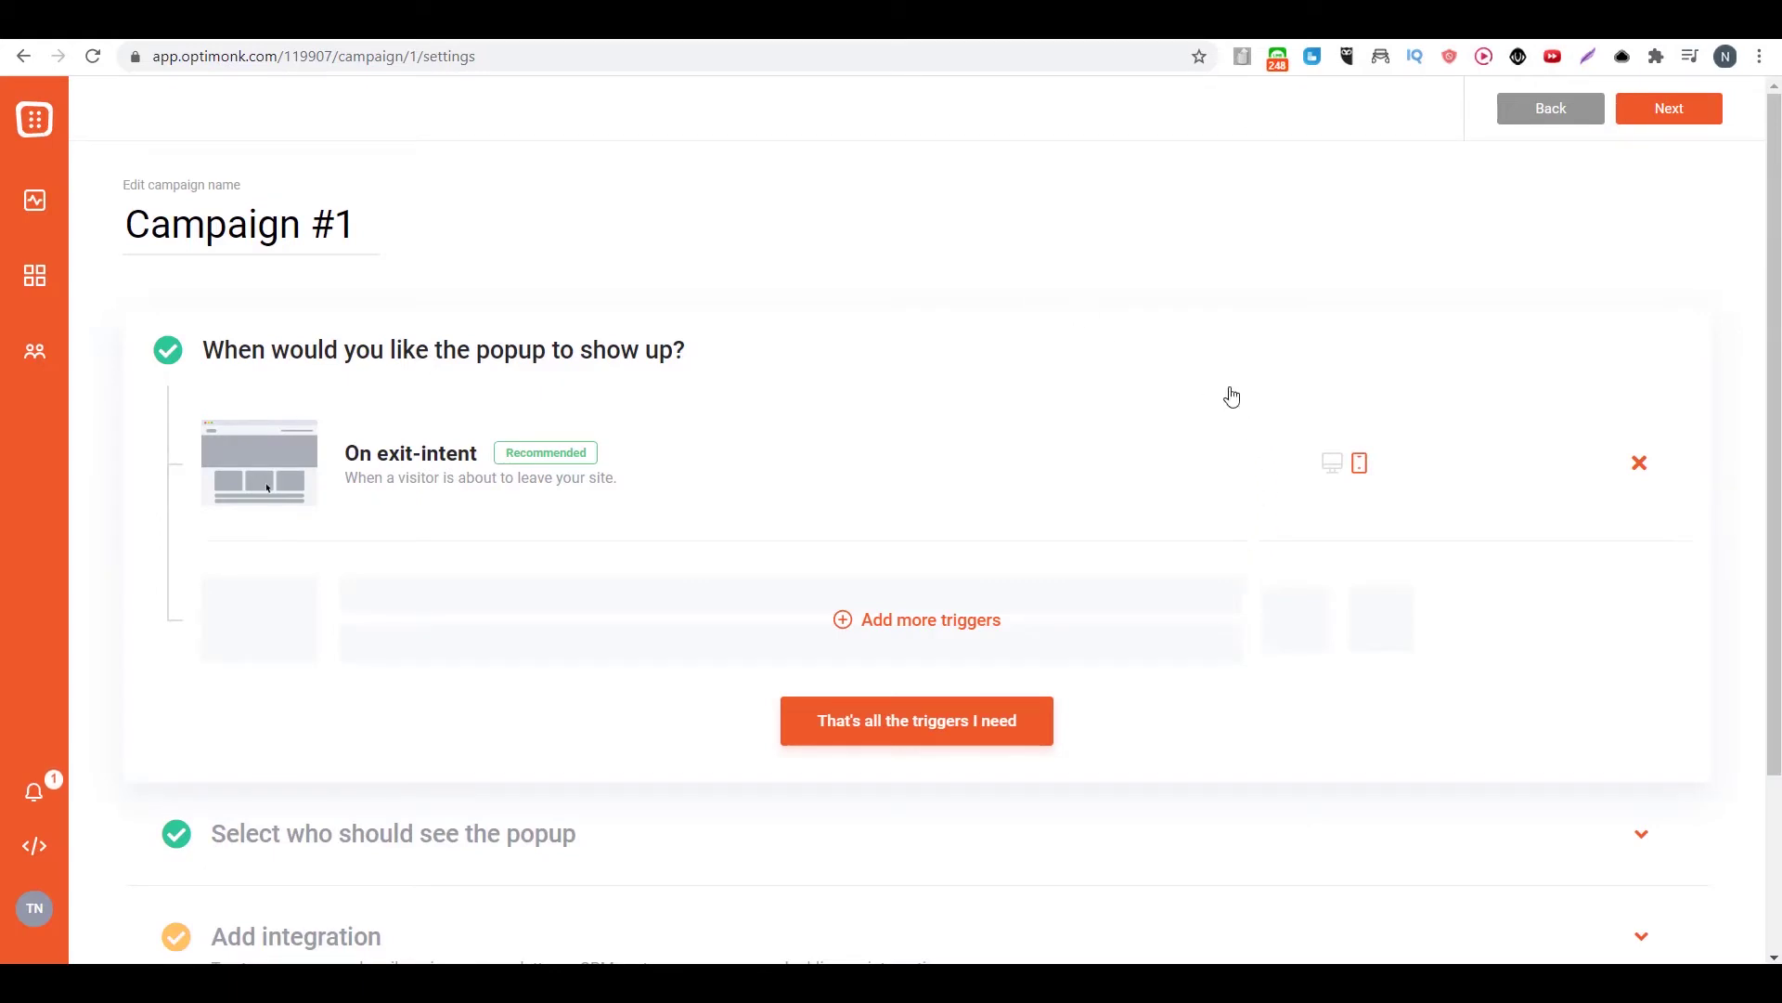
Set the exit-intent trigger to fire on both devices.
left_click(403, 456)
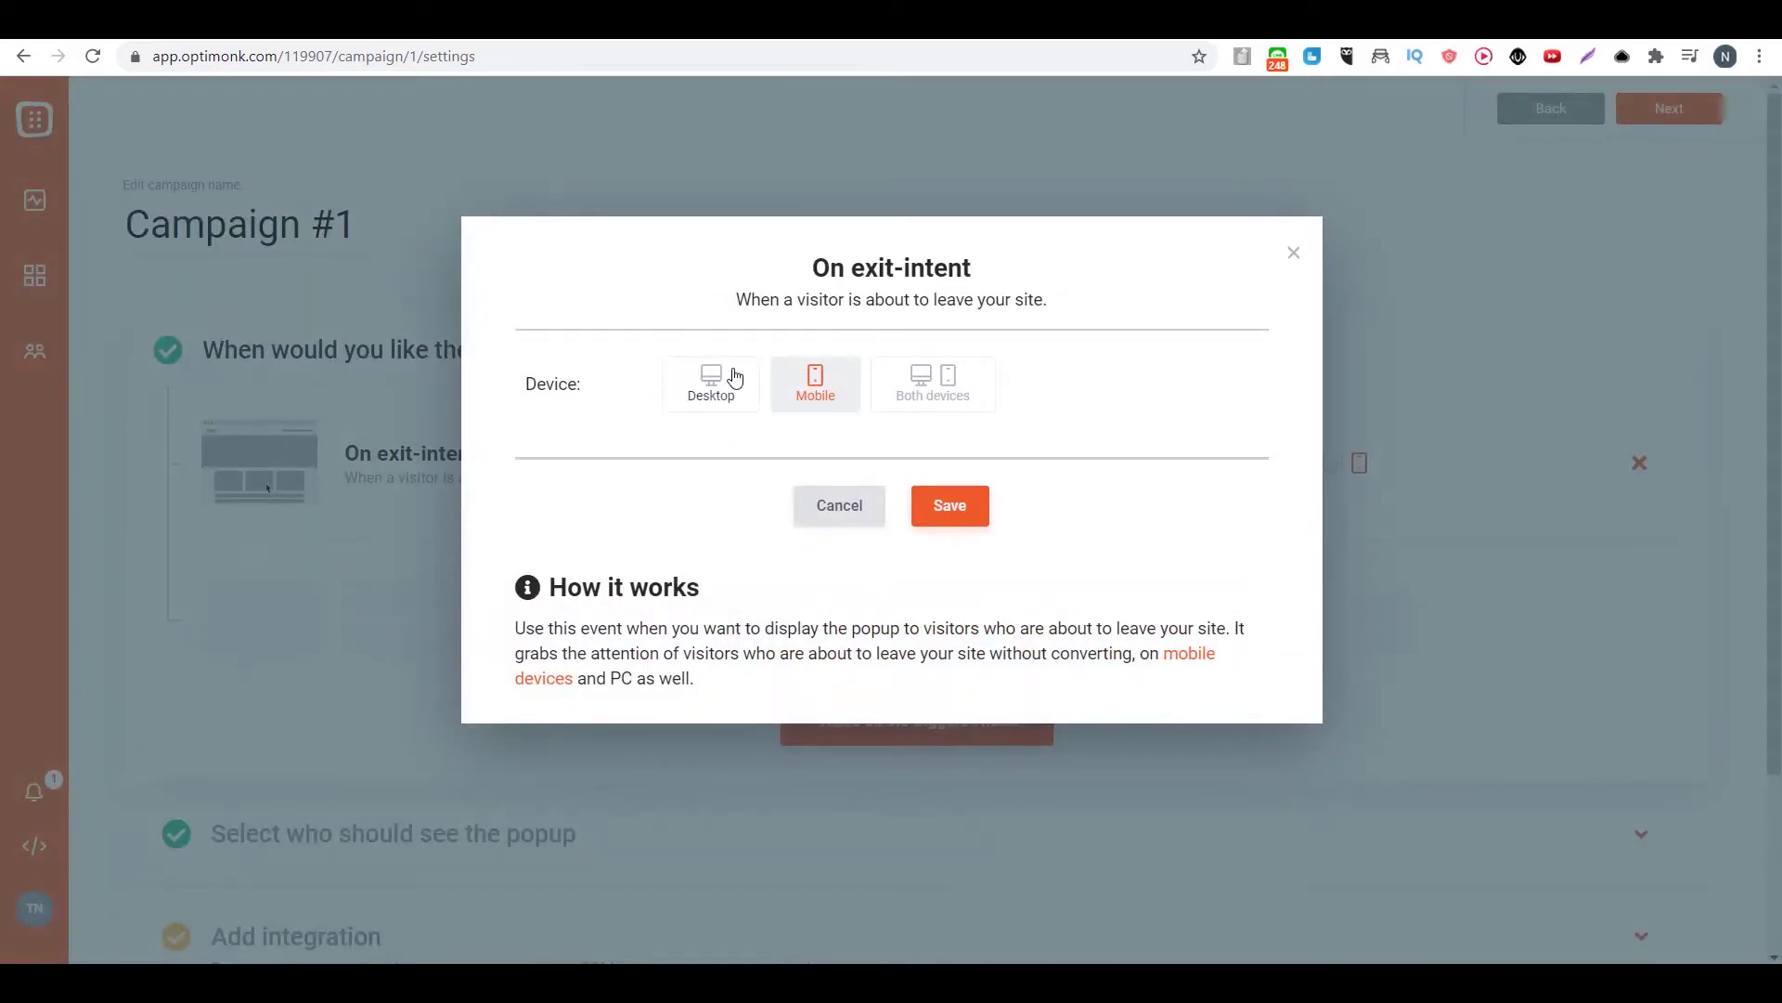
left_click(966, 402)
left_click(953, 508)
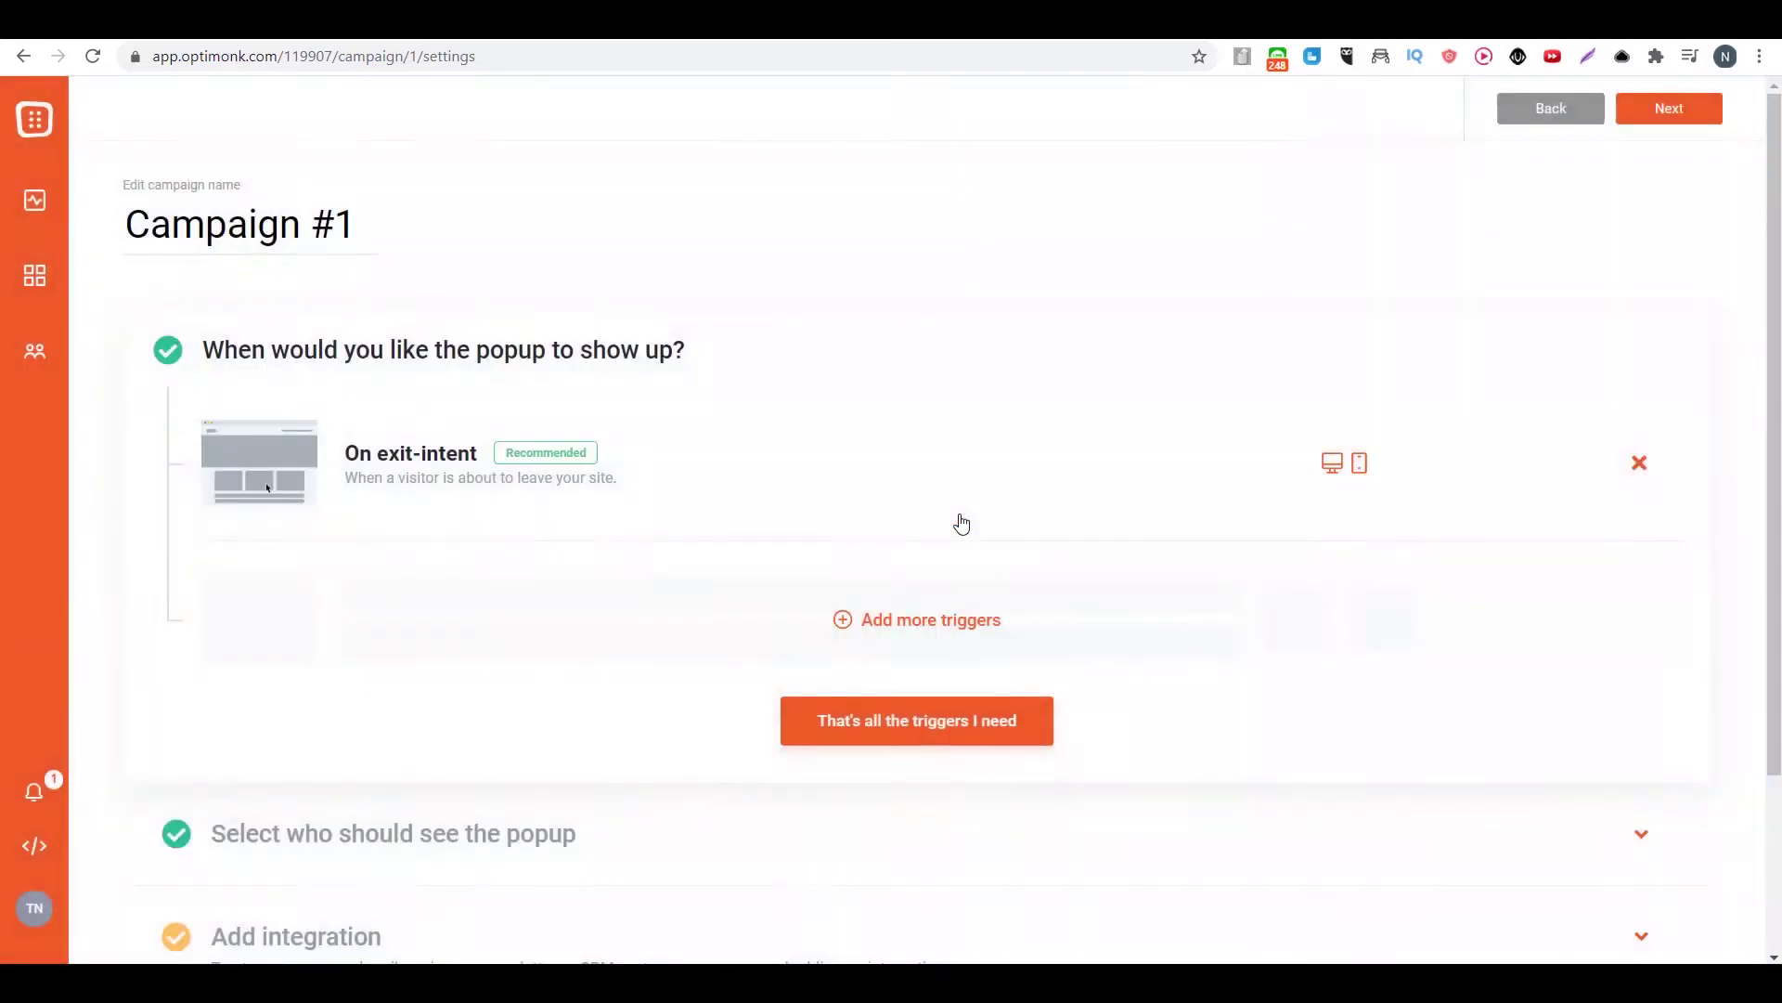
Add an After x seconds trigger with a 0-second delay.
left_click(905, 630)
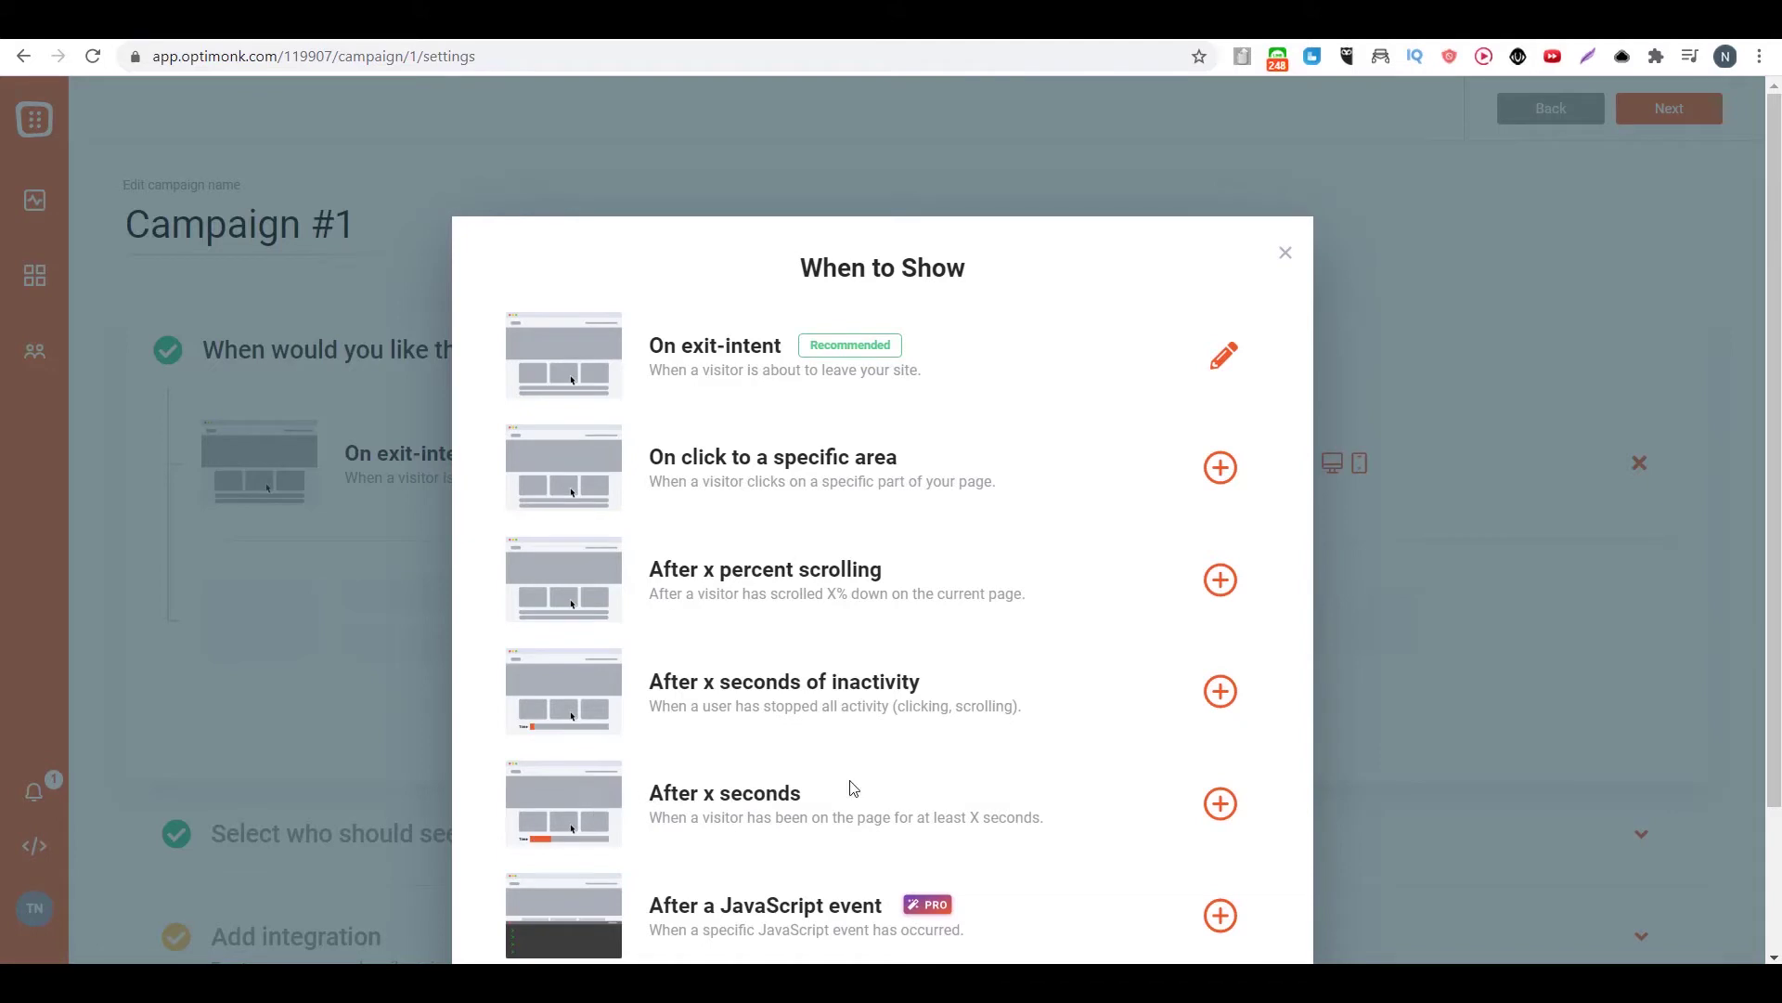
left_click(1222, 804)
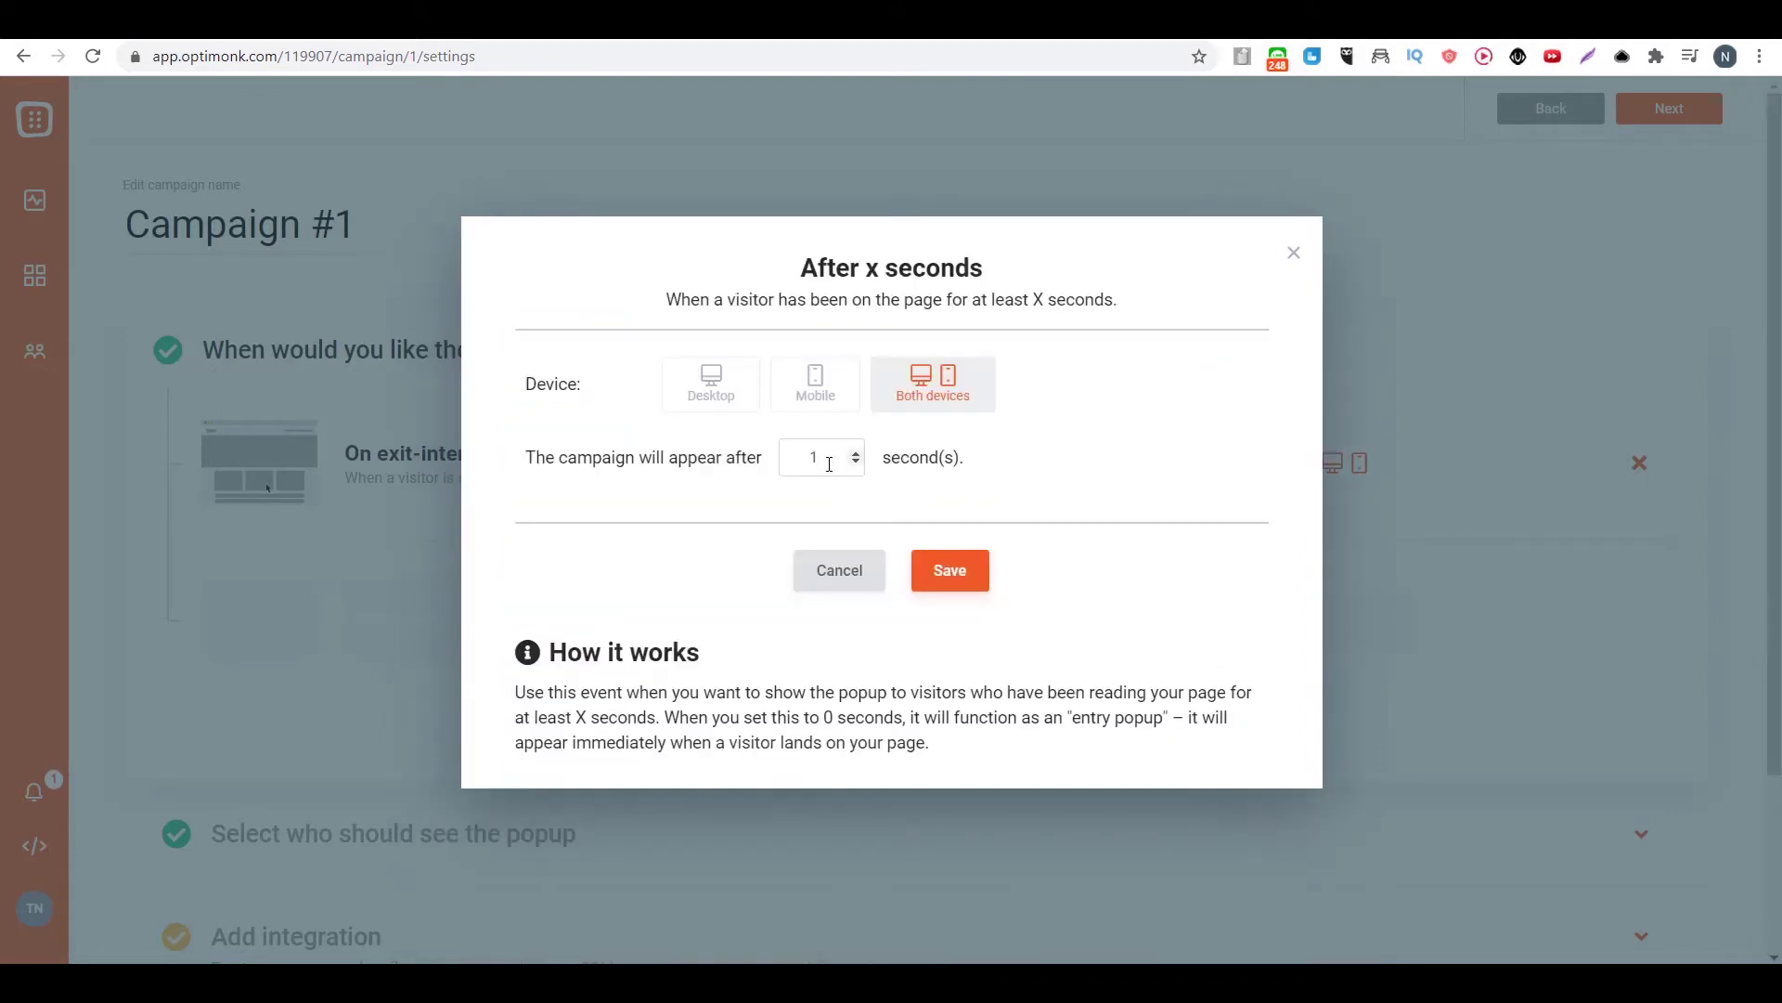
left_click_drag(829, 465, 759, 458)
left_click(929, 555)
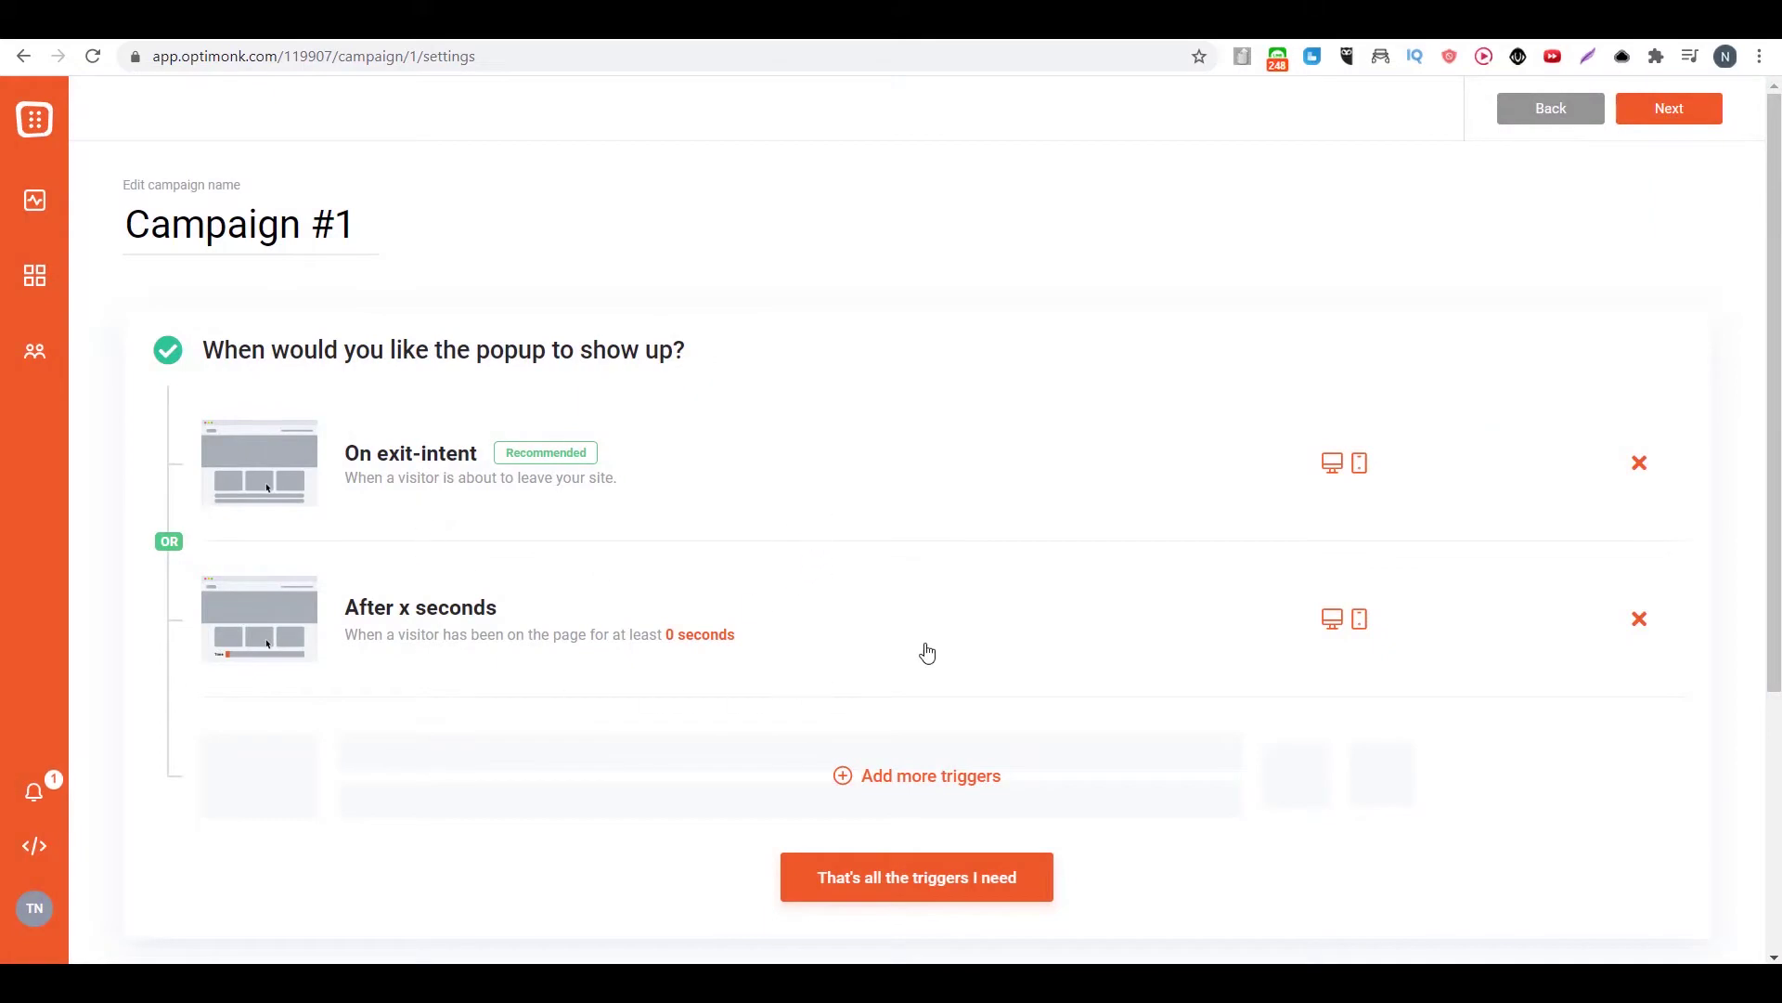
scroll(401, 682, "down", 4)
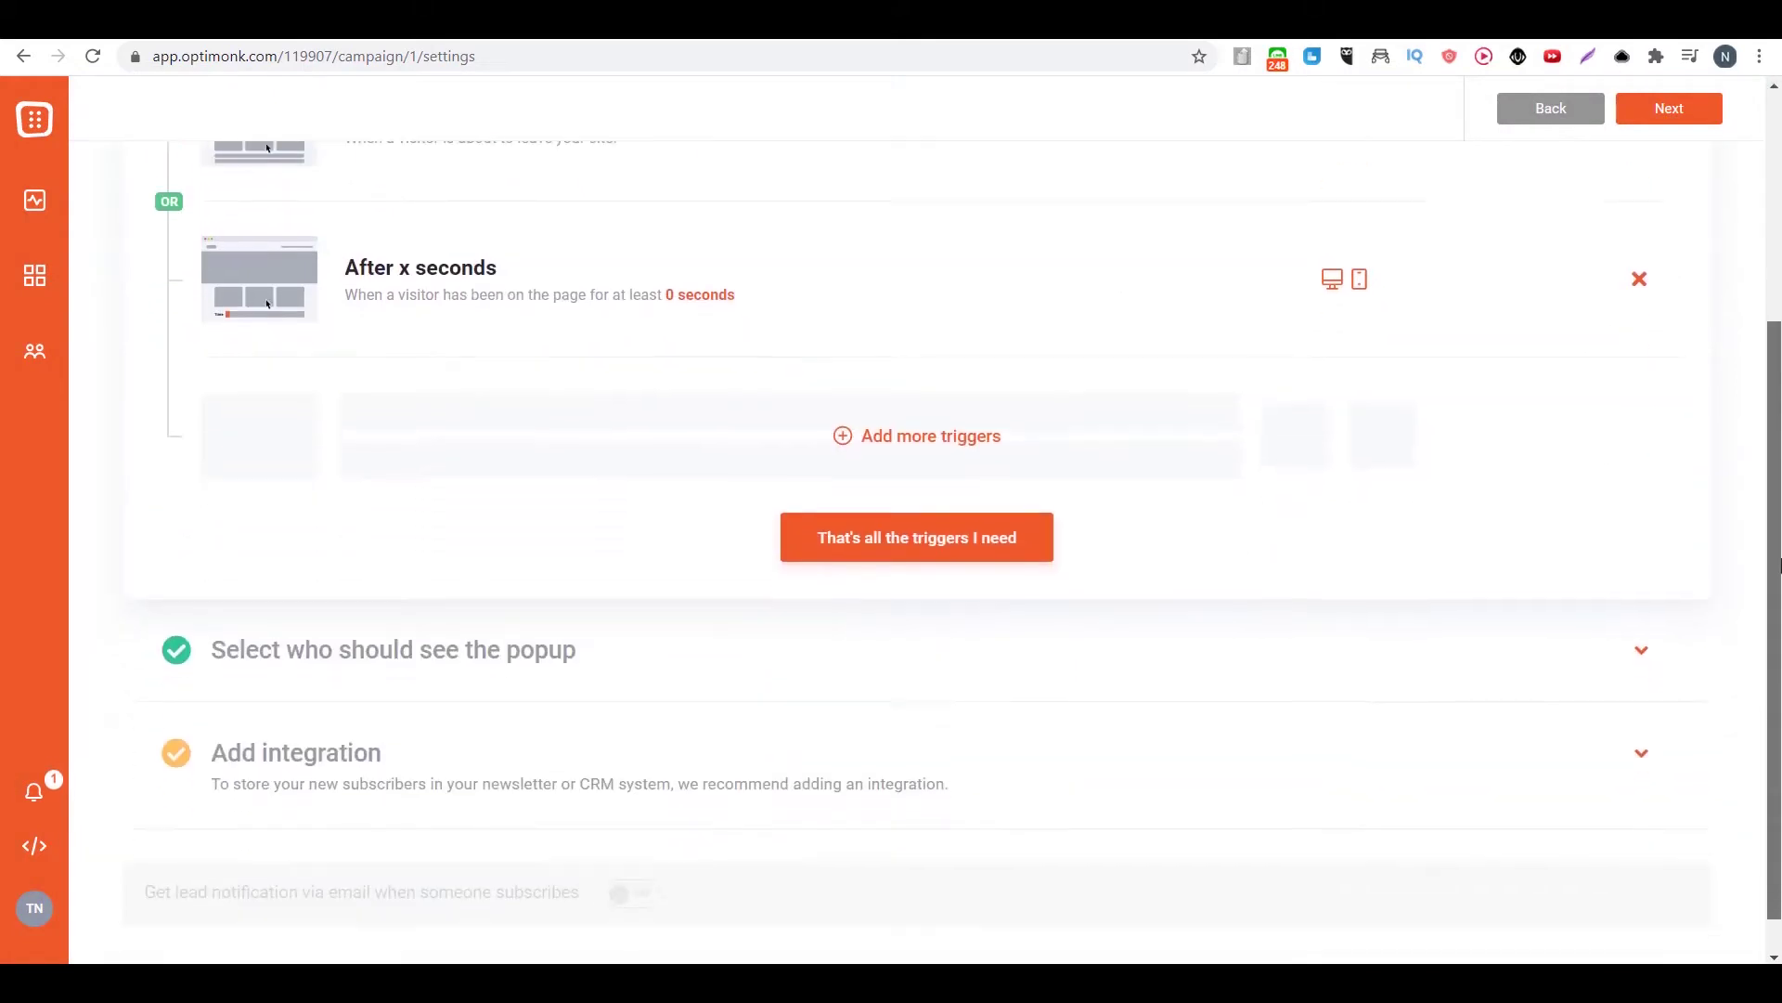
Review the audience conditions list without adding any, keeping Frequency at 2 times, 1 hour apart.
left_click(380, 612)
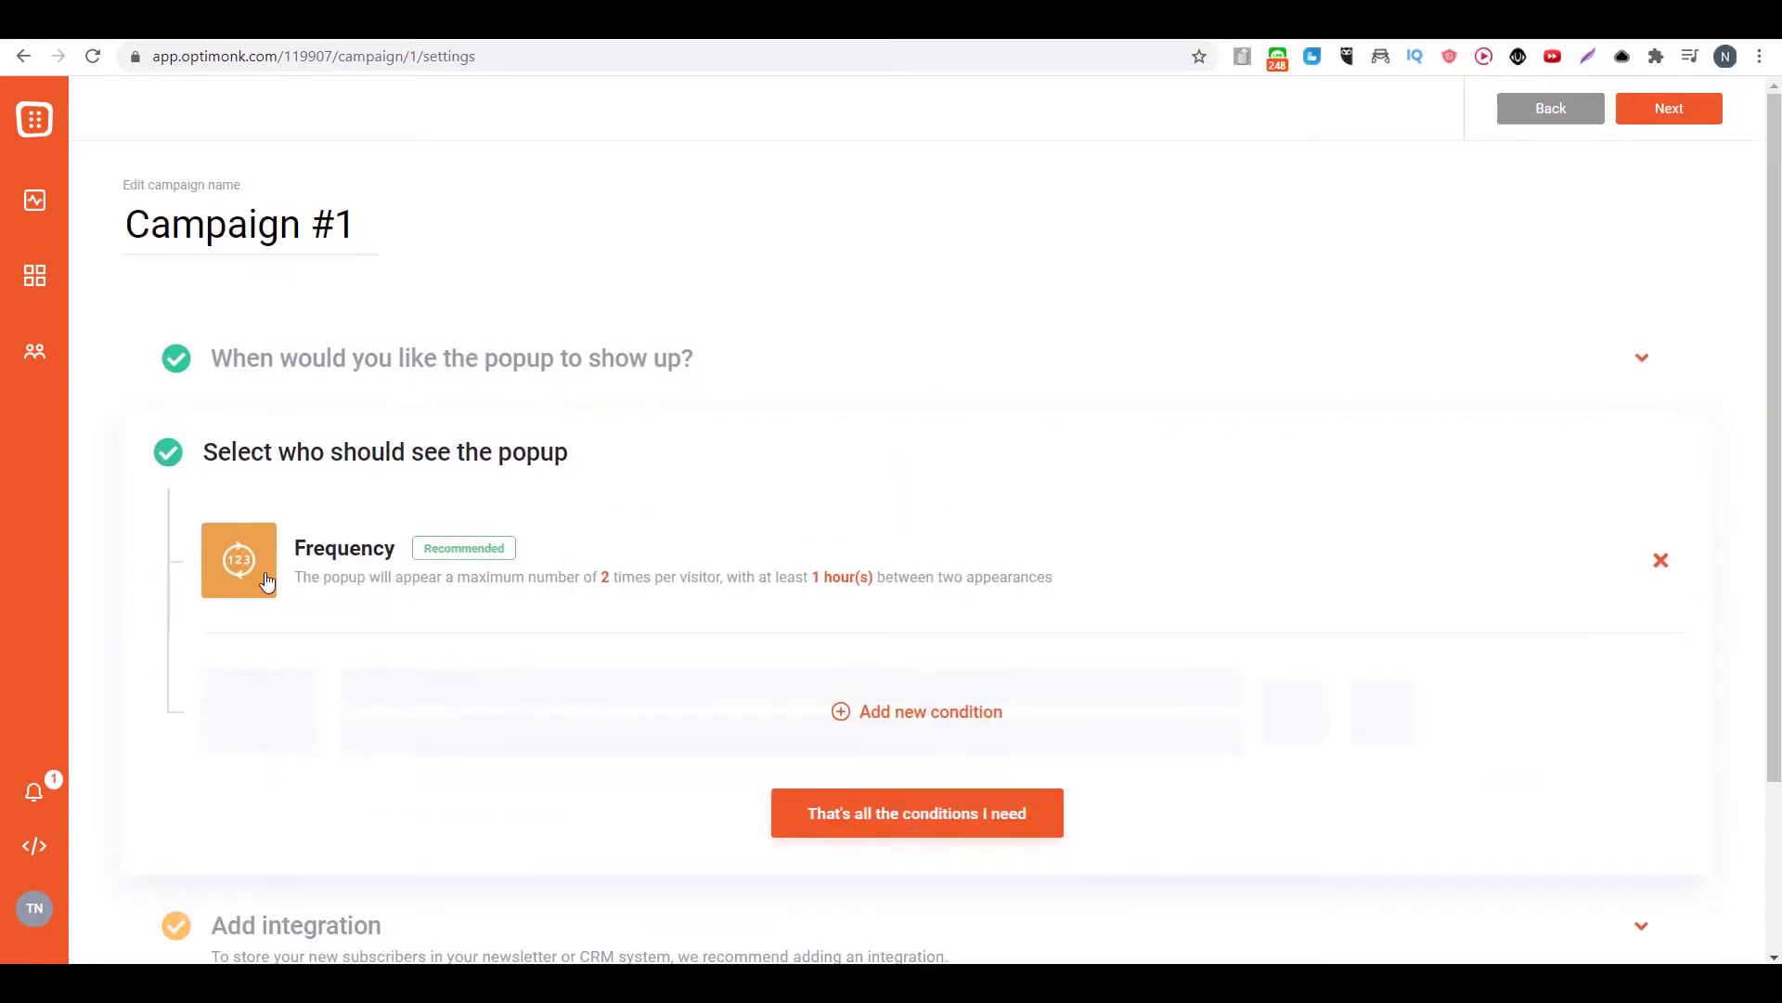
left_click(919, 714)
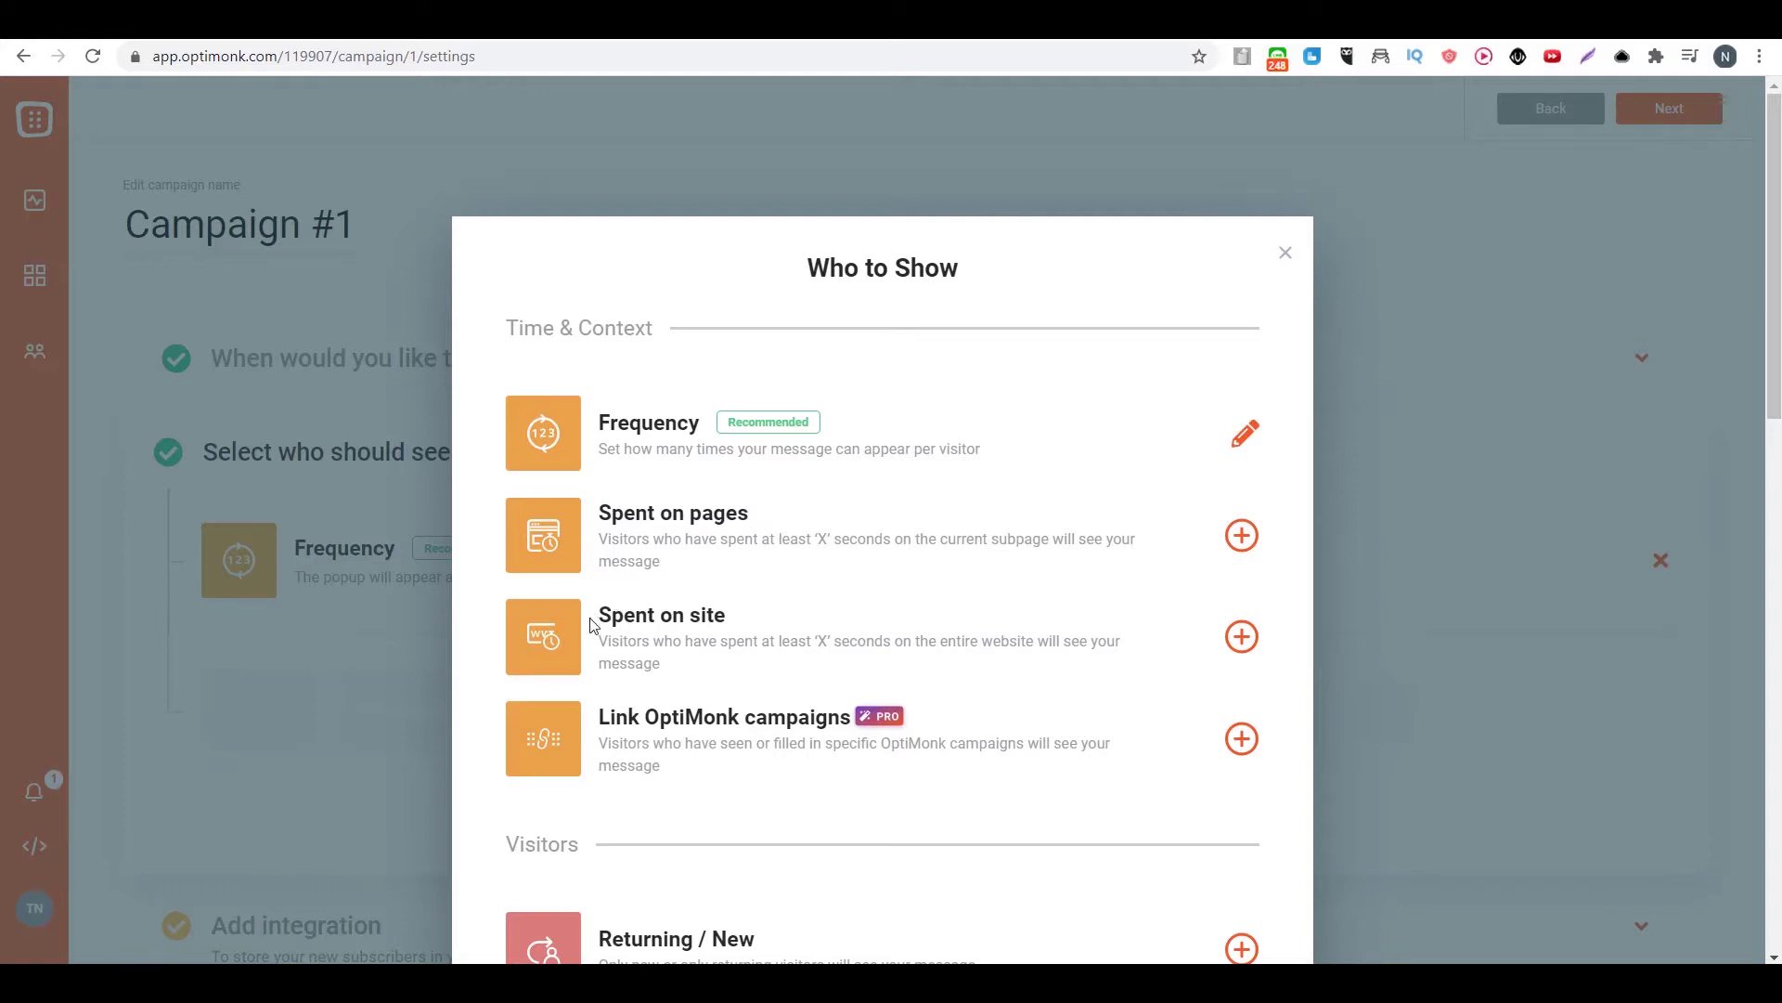
scroll(1118, 238, "down", 7)
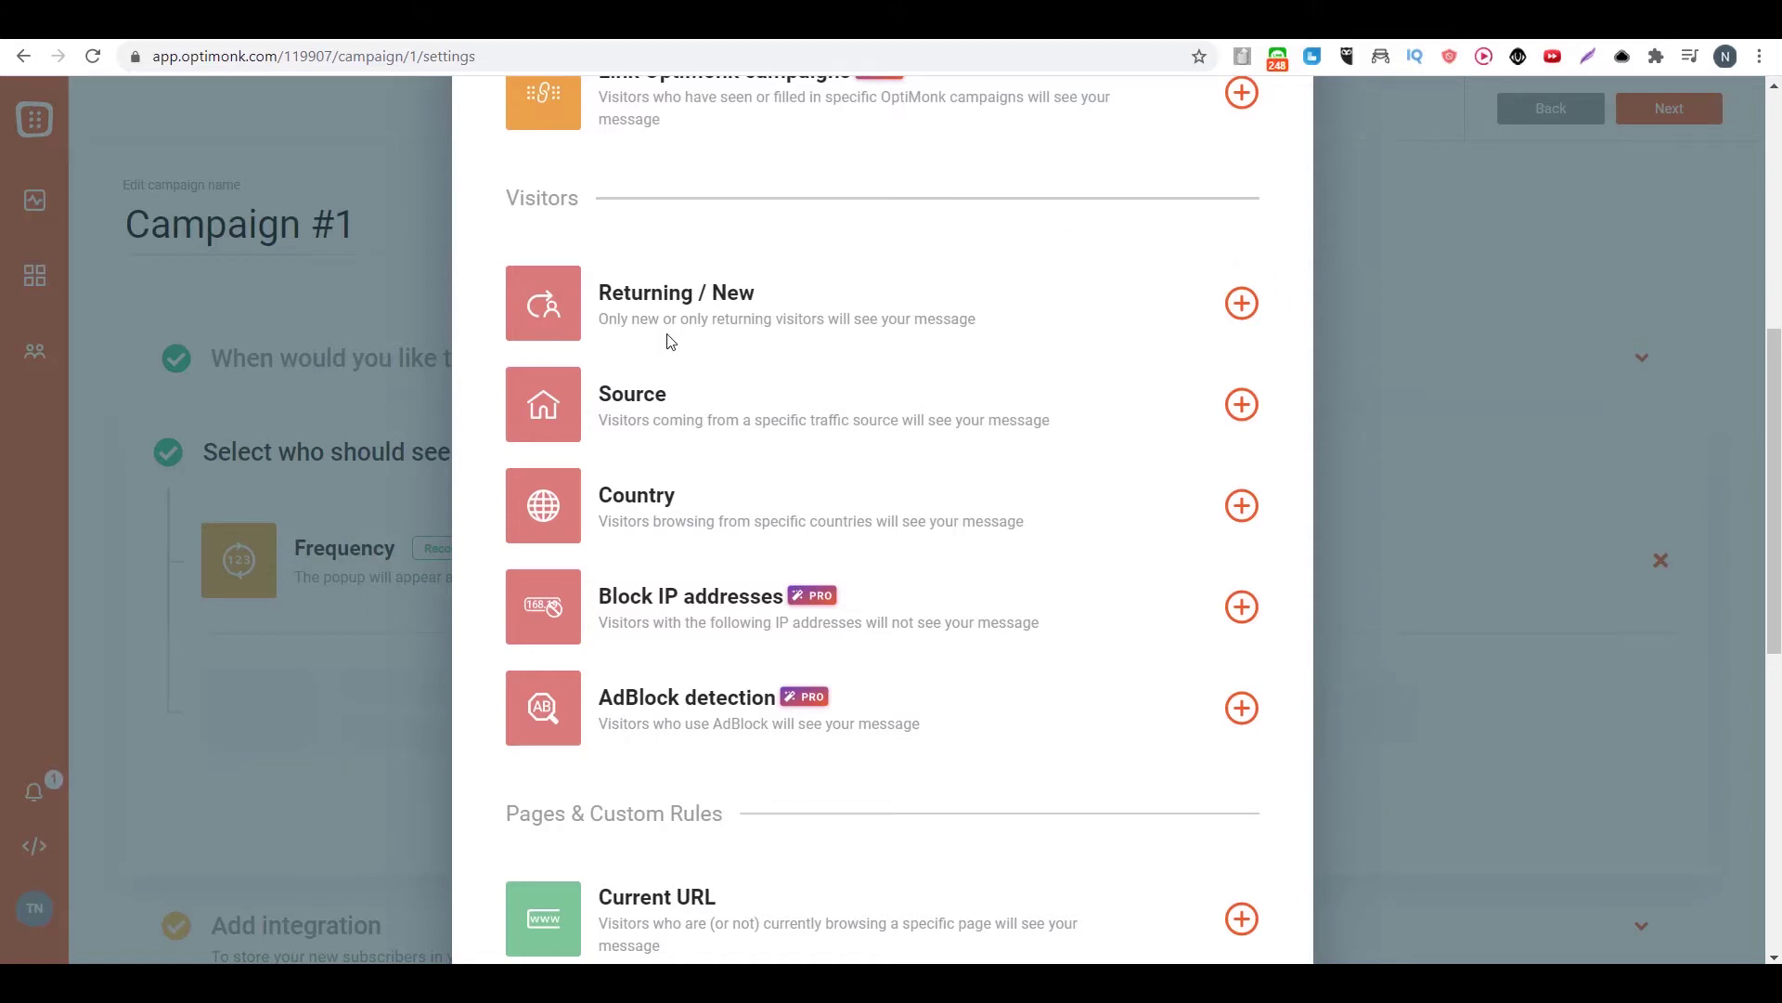
scroll(902, 672, "down", 9)
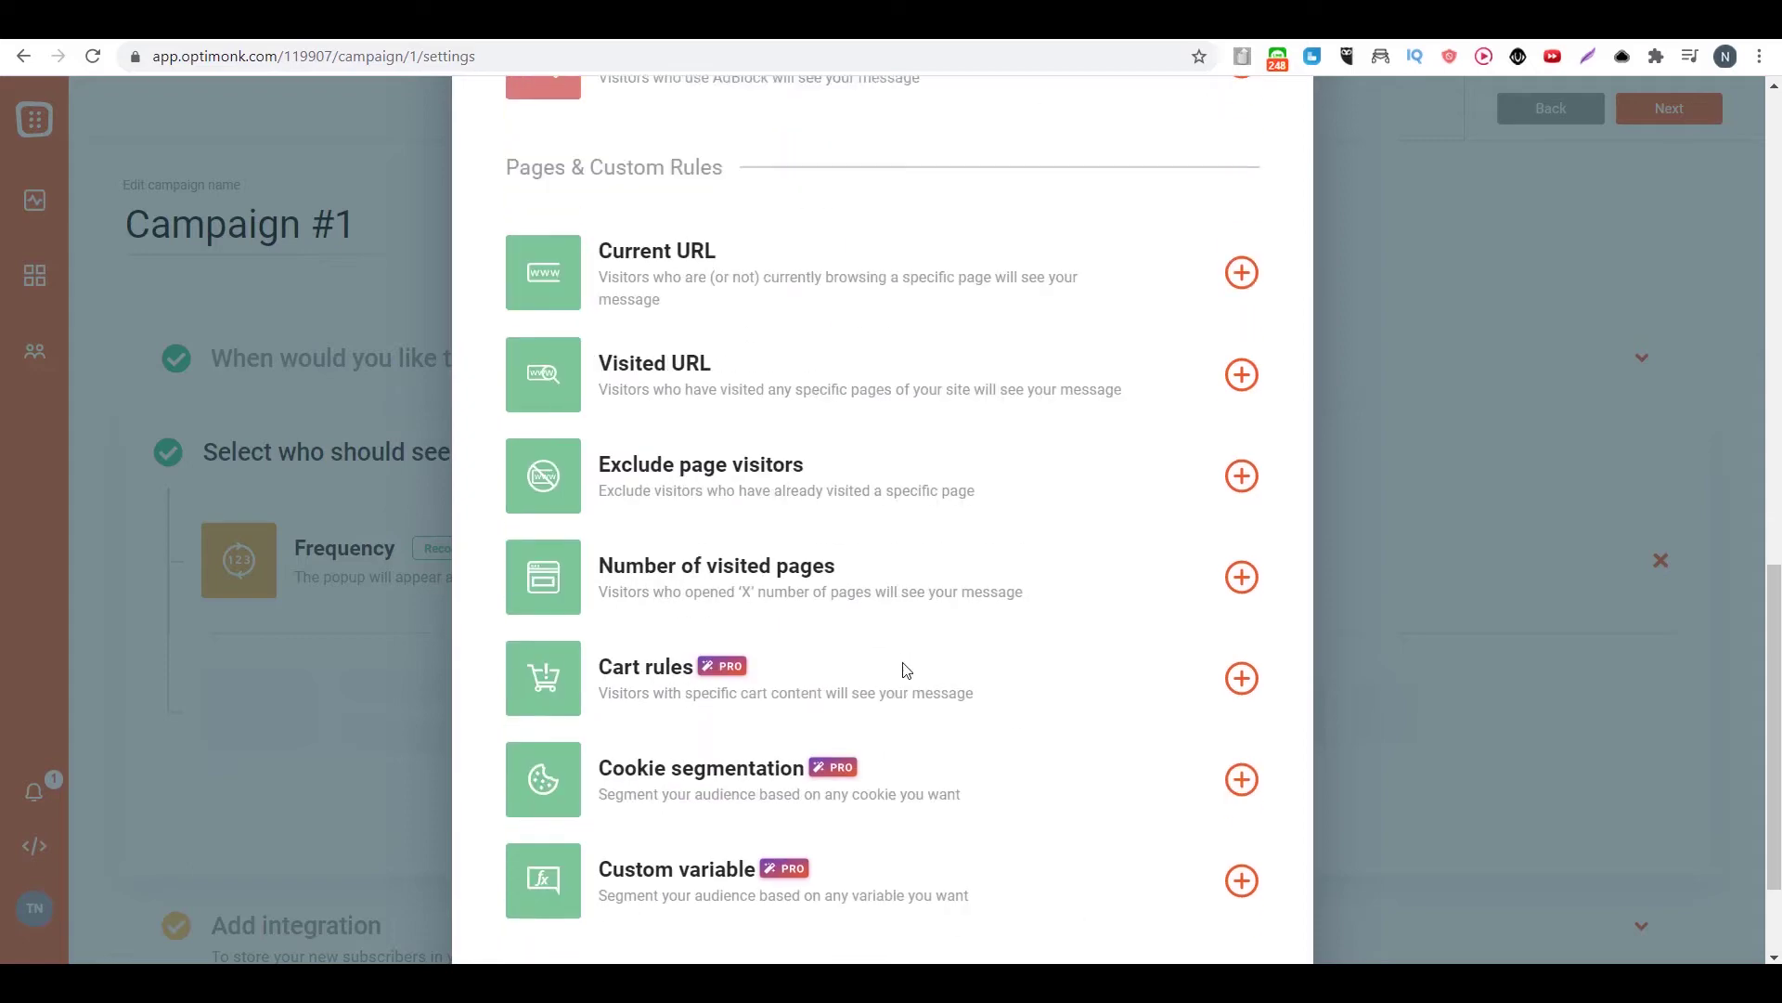
scroll(908, 669, "up", 15)
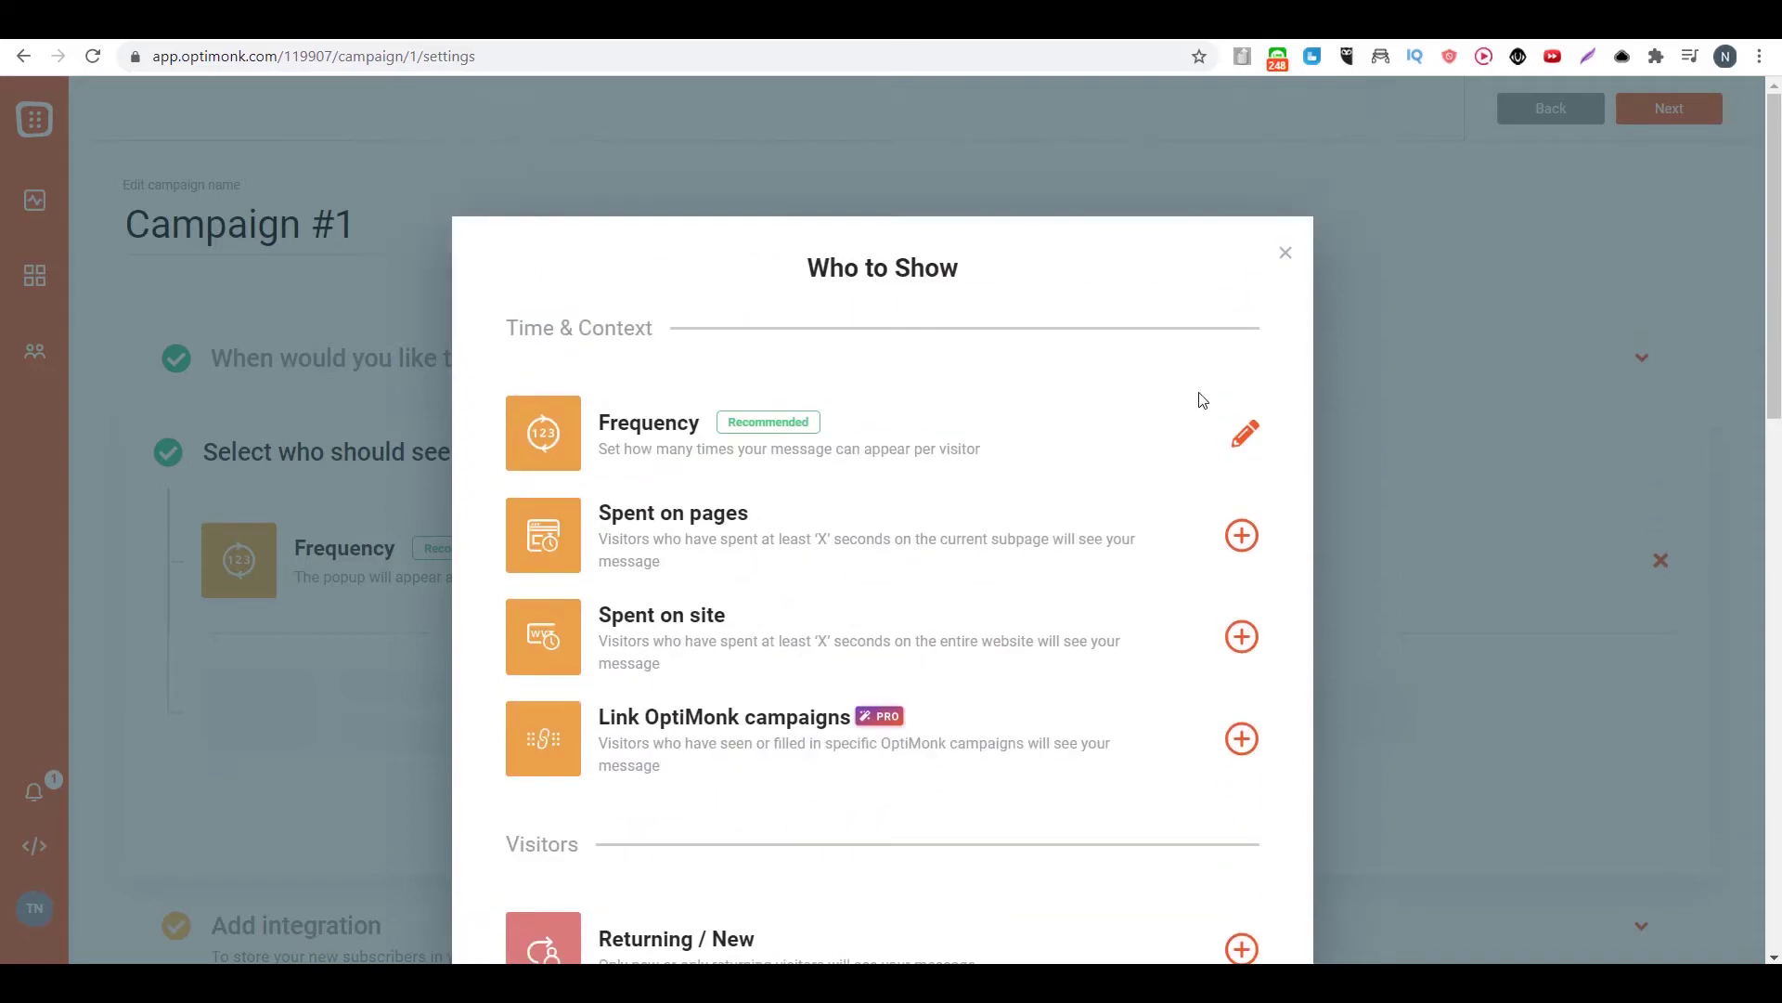
left_click(1286, 253)
Check that the Google Analytics integration is enabled and save the campaign settings.
scroll(696, 578, "down", 2)
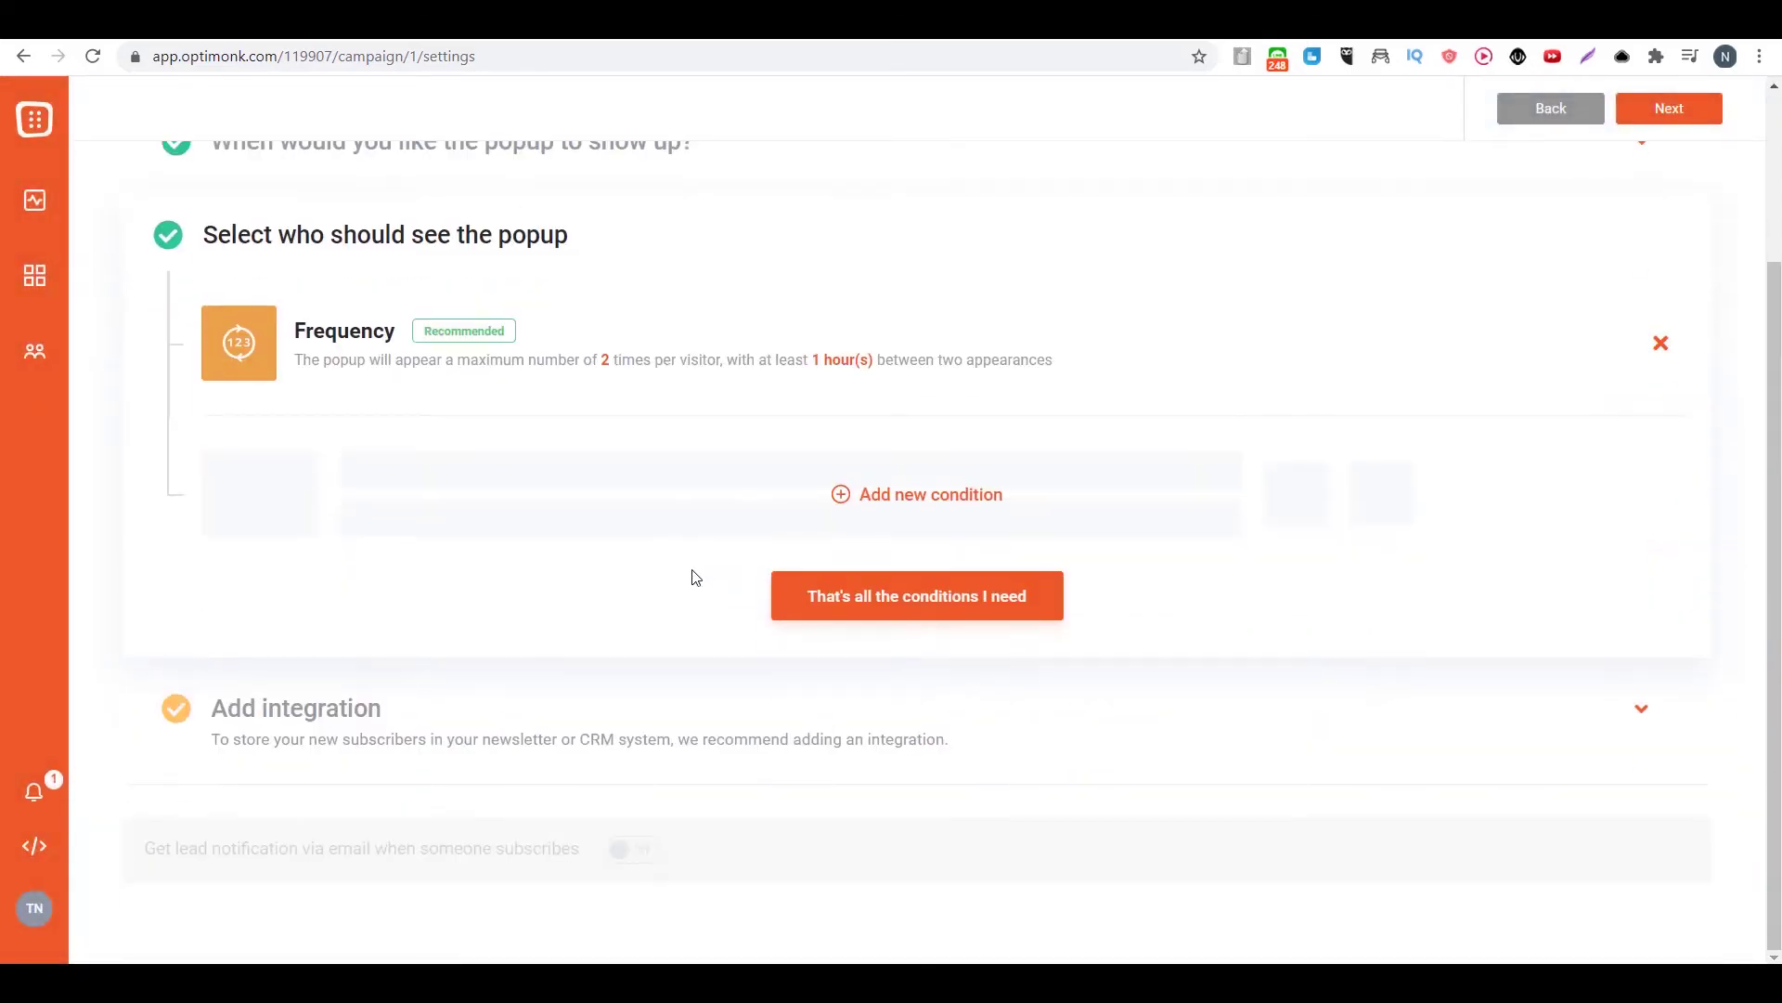
left_click(261, 713)
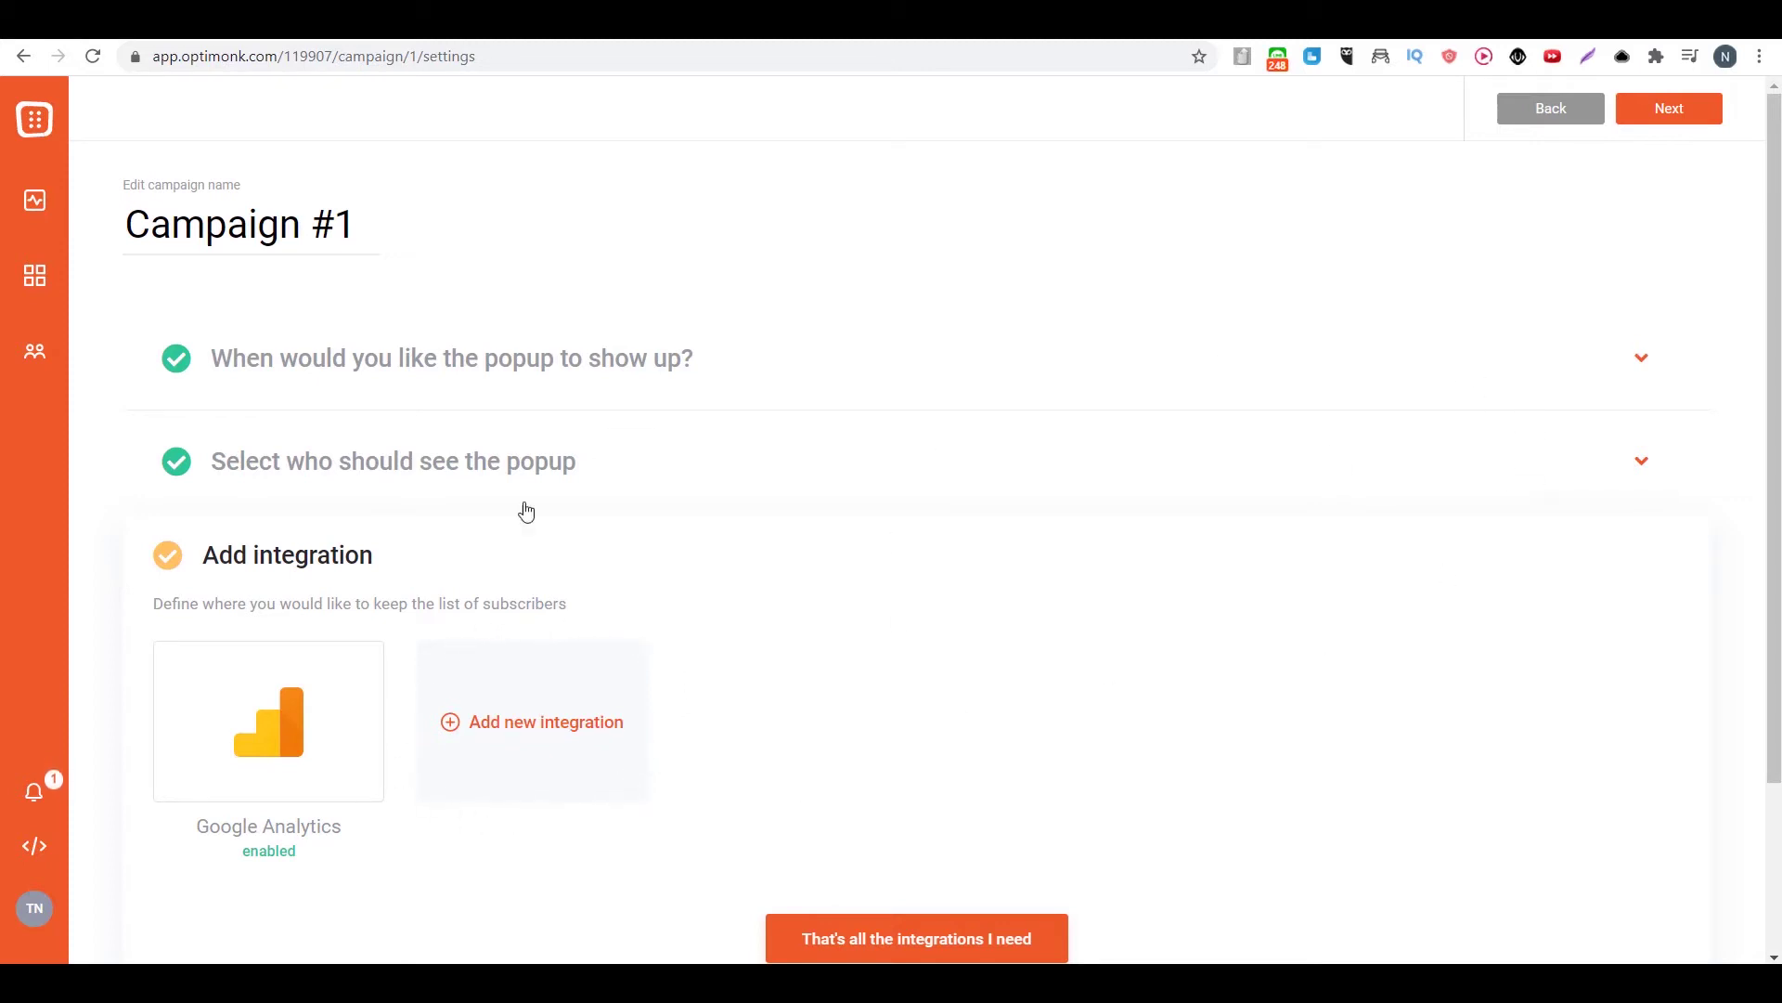
left_click(1691, 122)
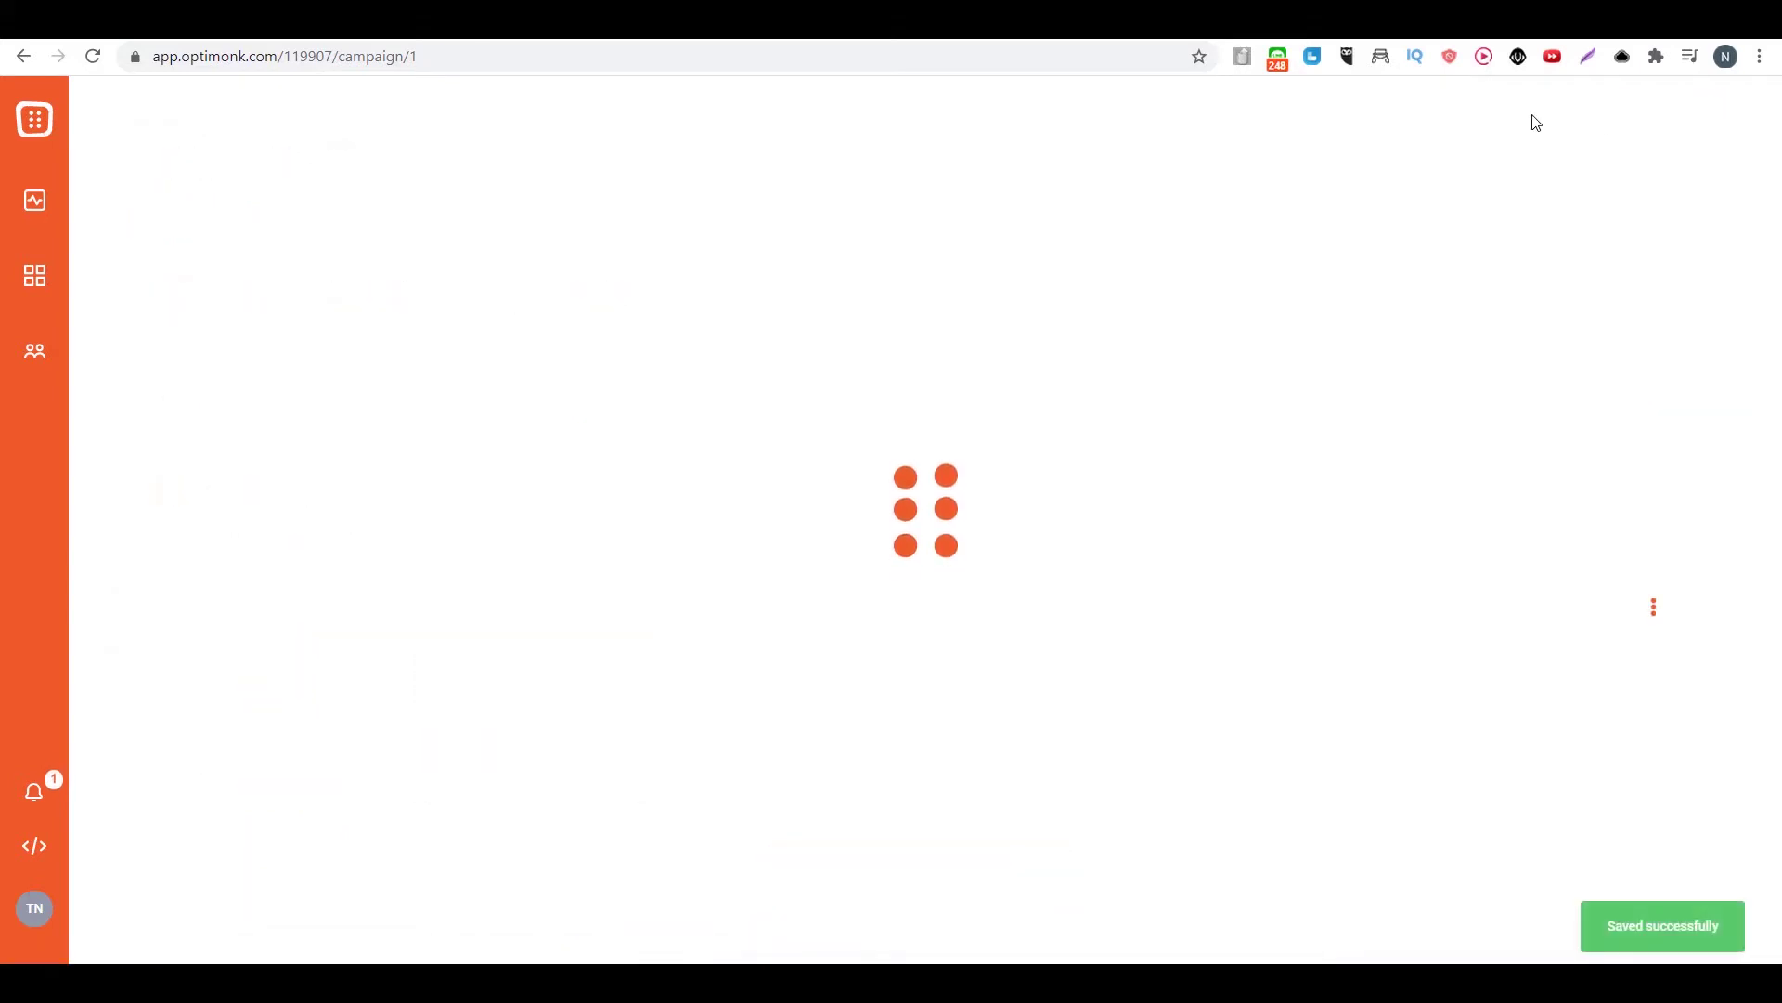
Show the WordPress installation instructions in the dashboard's Insert code dialog.
left_click(35, 137)
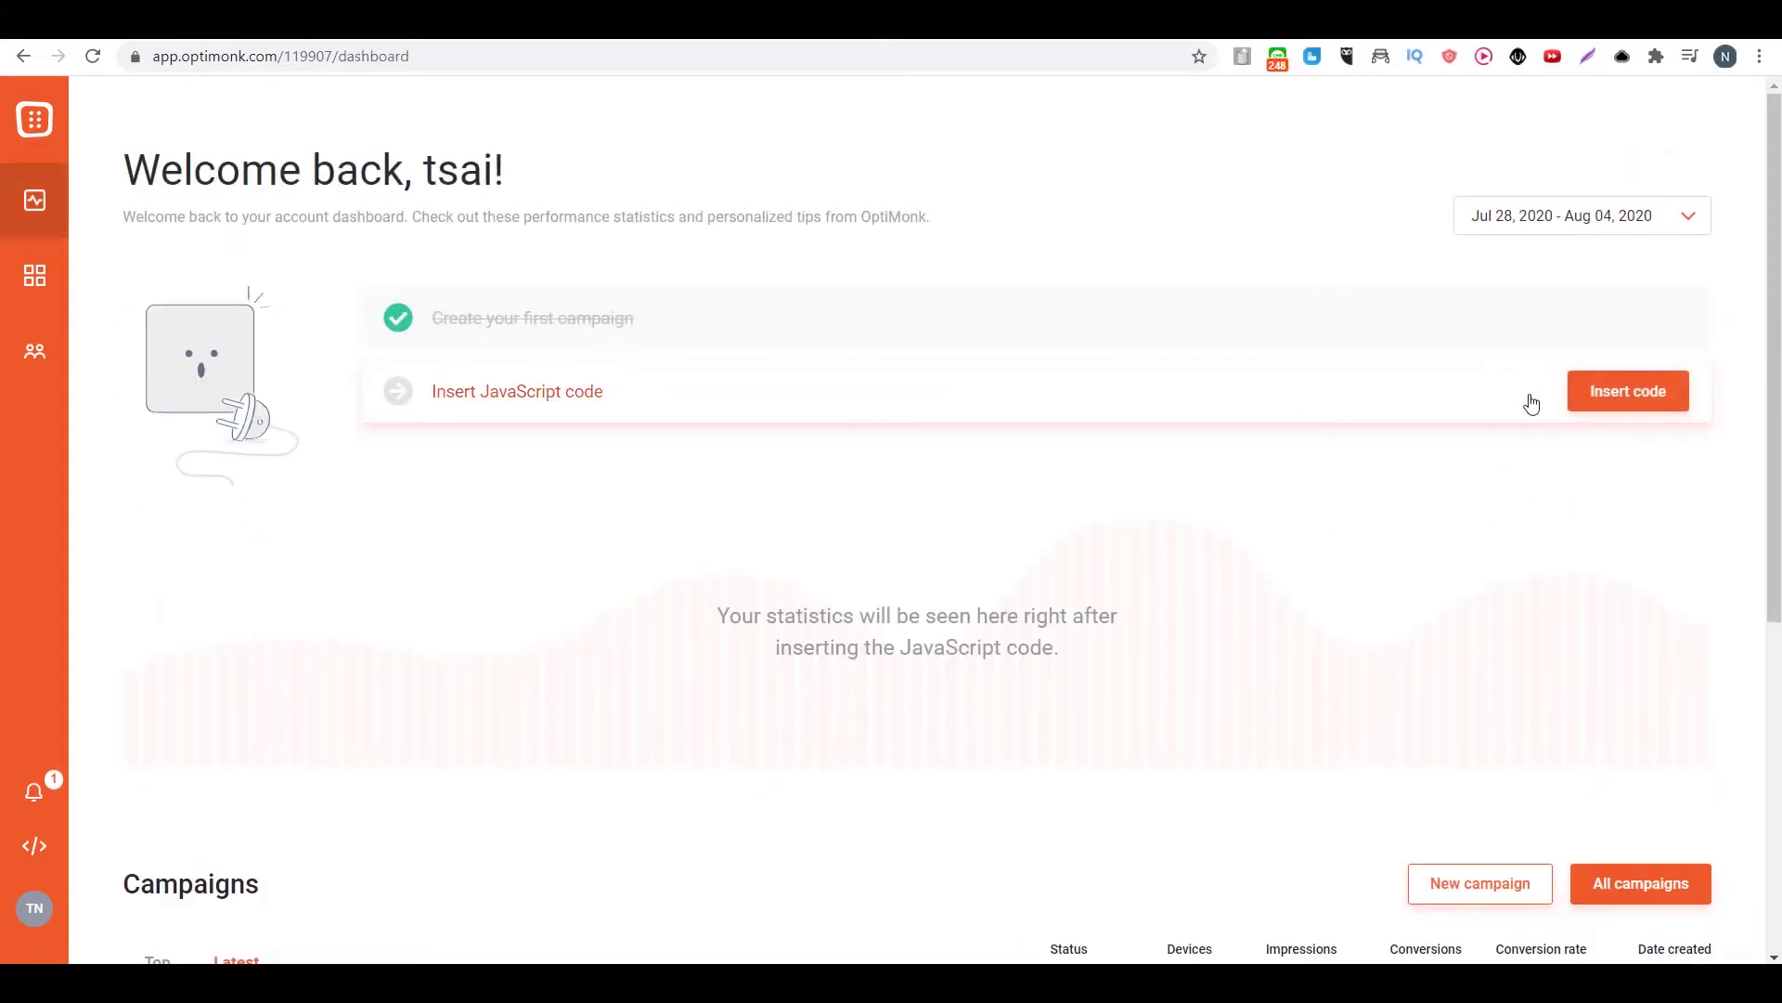
left_click(1606, 397)
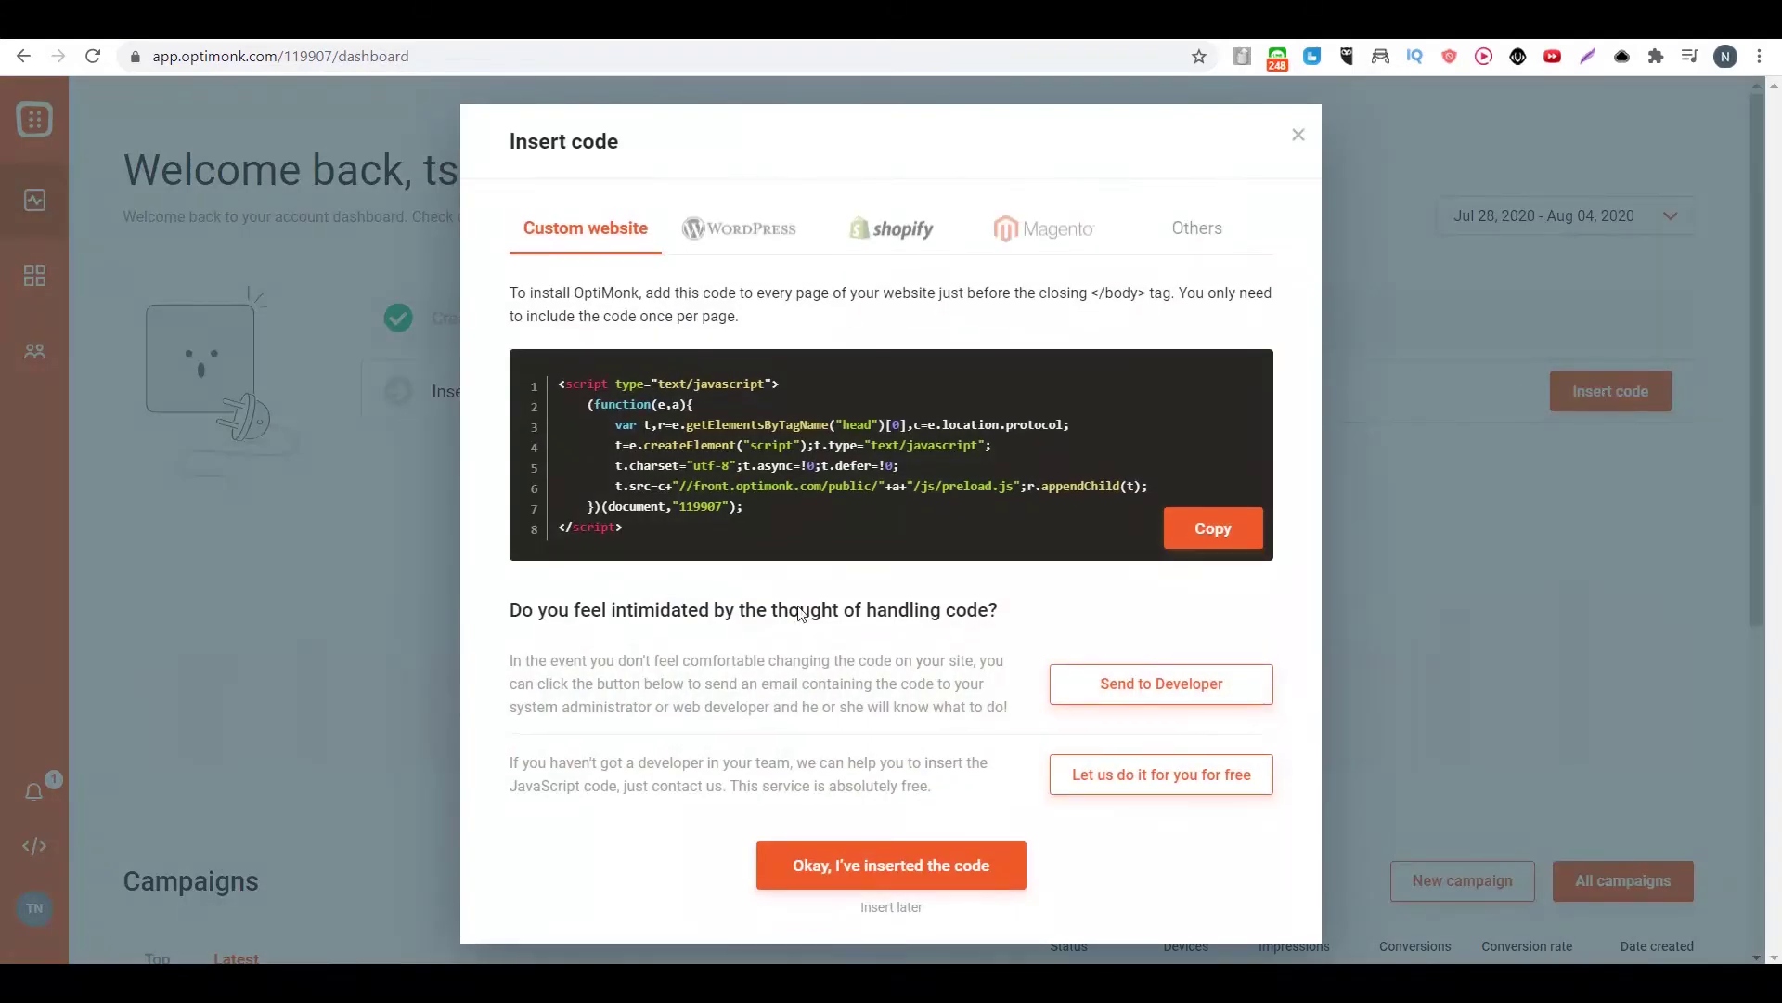
left_click(730, 234)
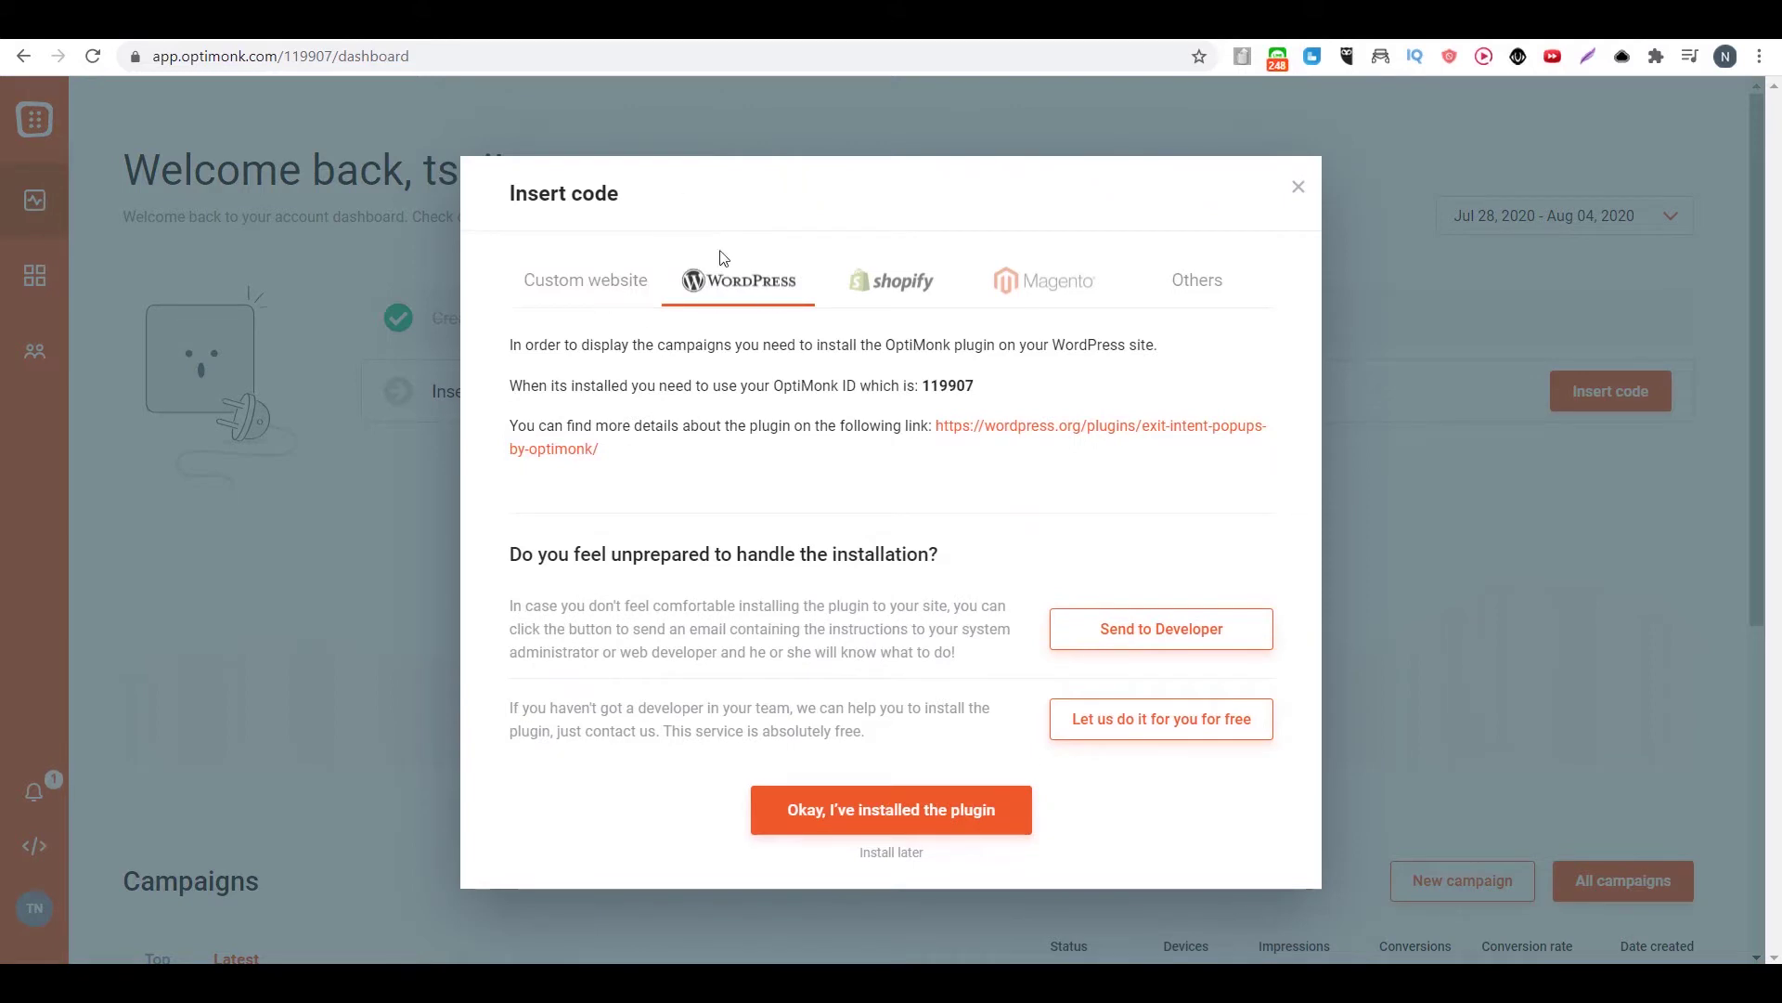
Download the Exit Popups & Onsite Retargeting by OptiMonk plugin zip from wordpress.org.
left_click(1005, 433)
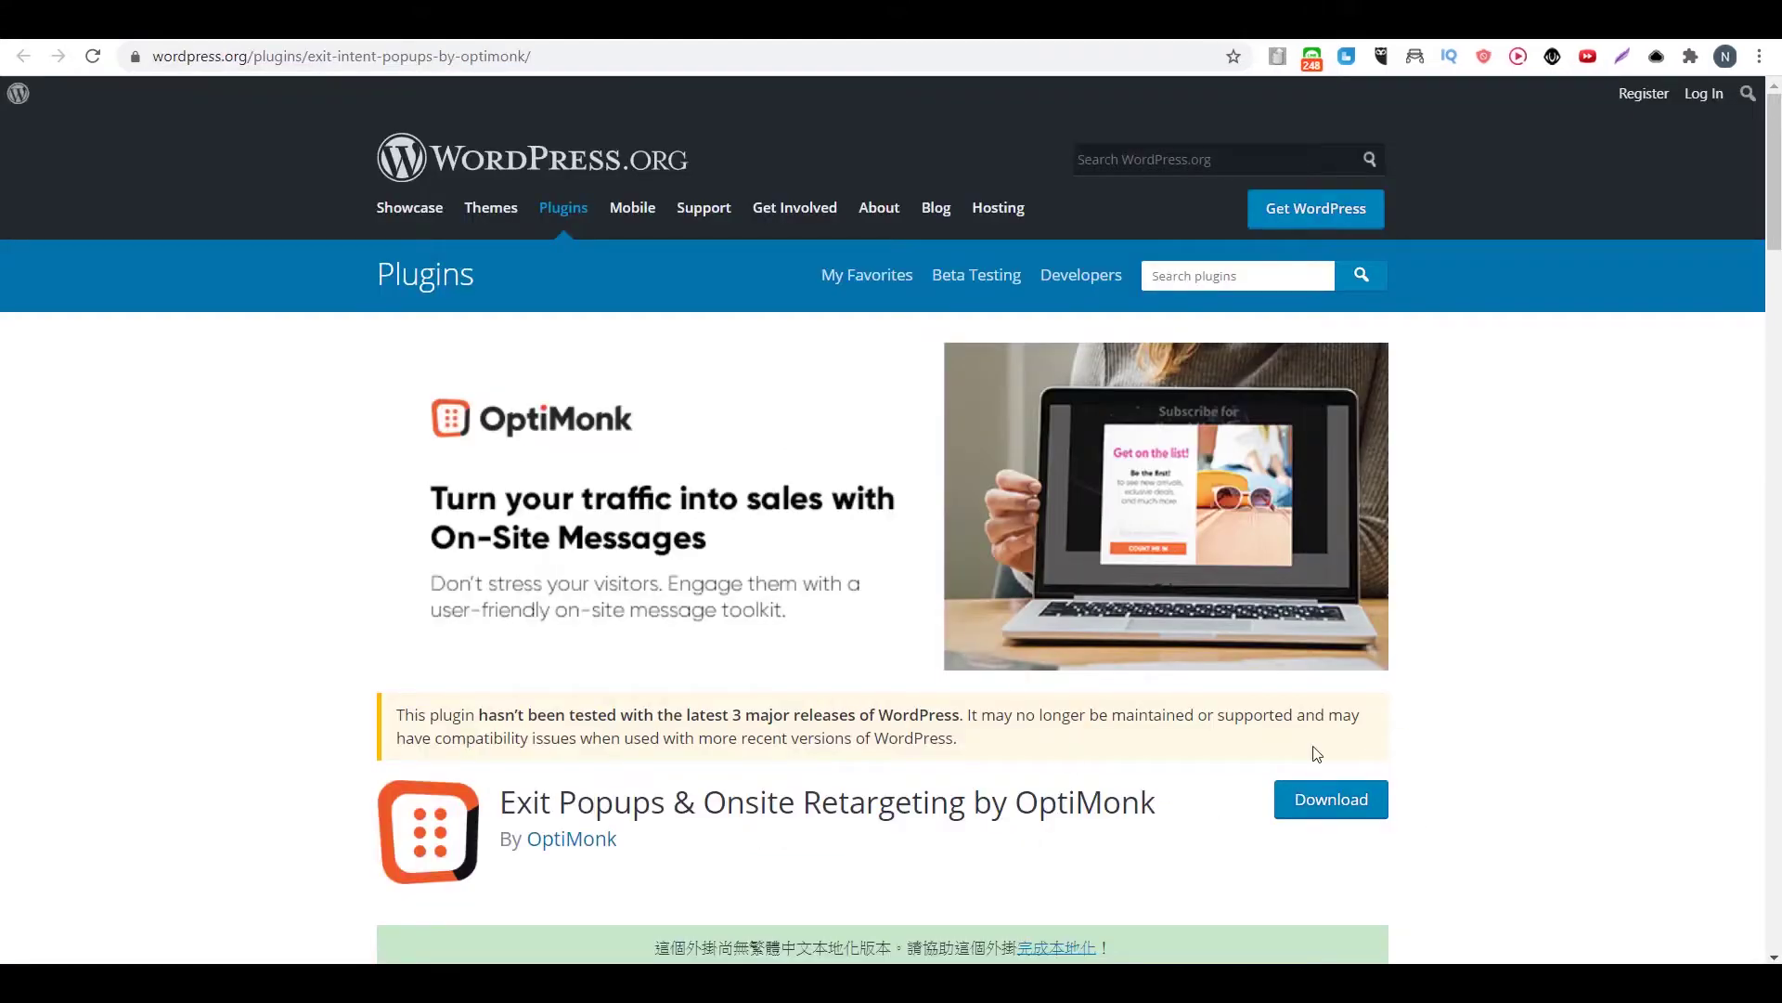
left_click(1361, 810)
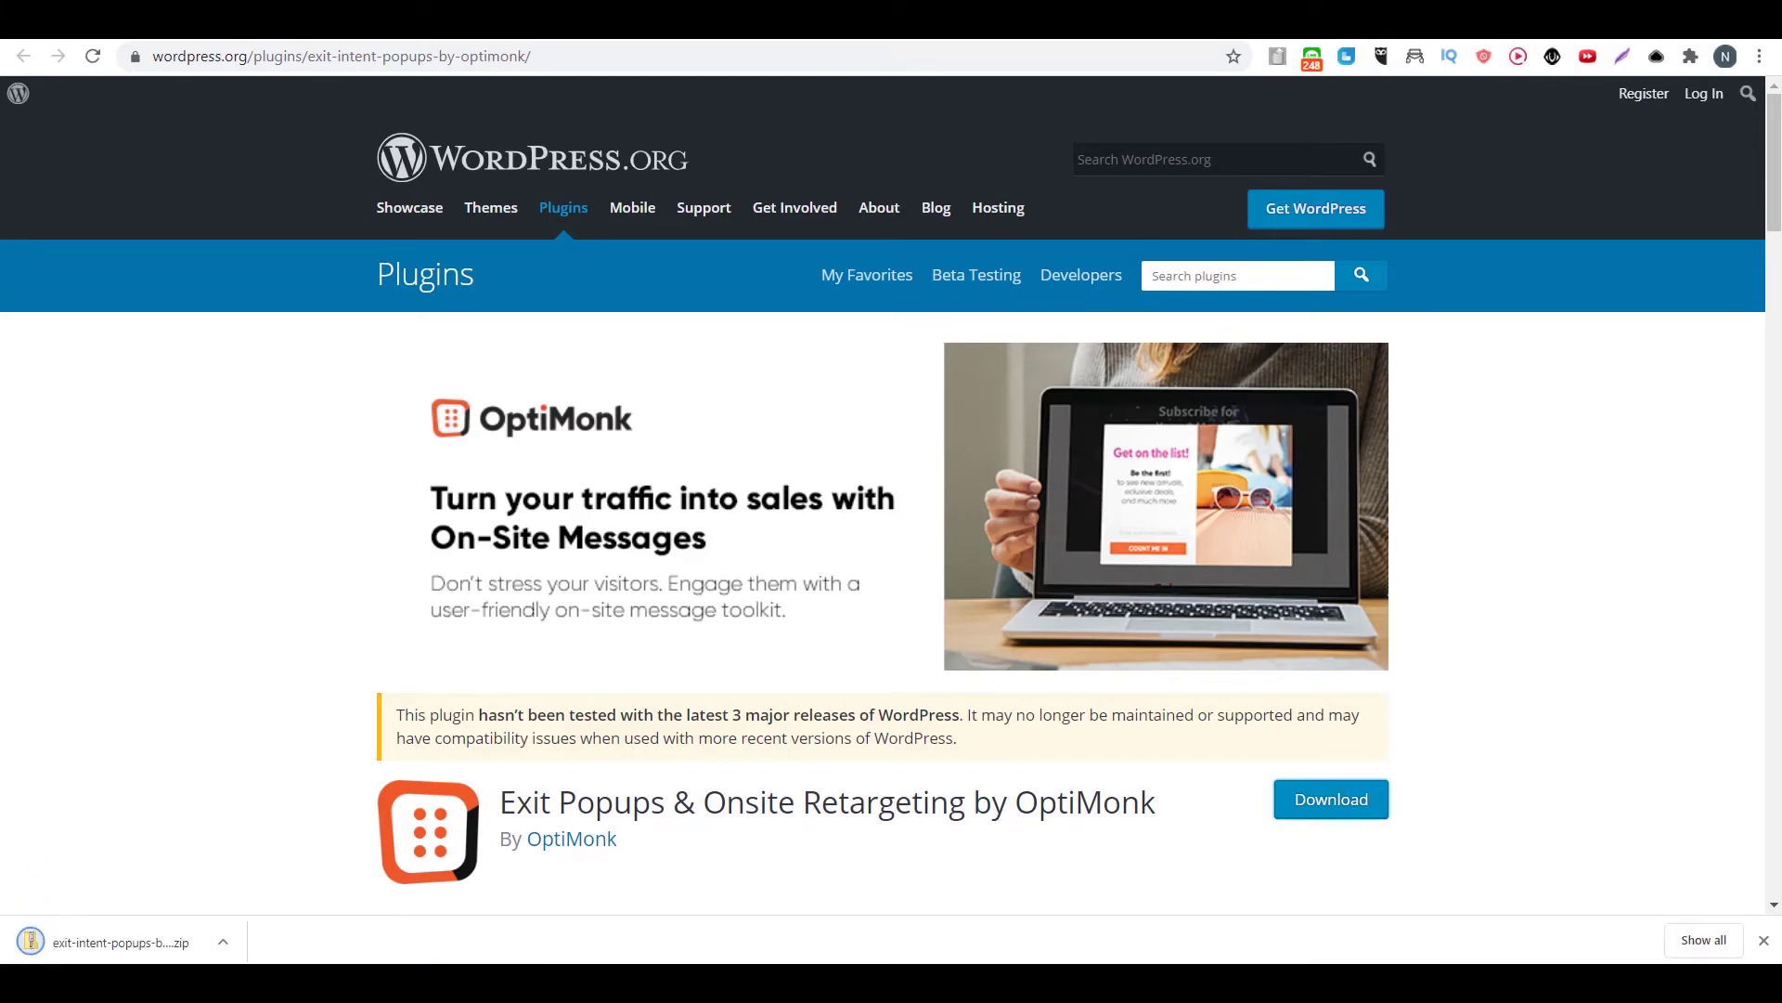
Upload and install the downloaded OptiMonk plugin zip through WordPress Plugins > Add New.
key("ctrl+Tab")
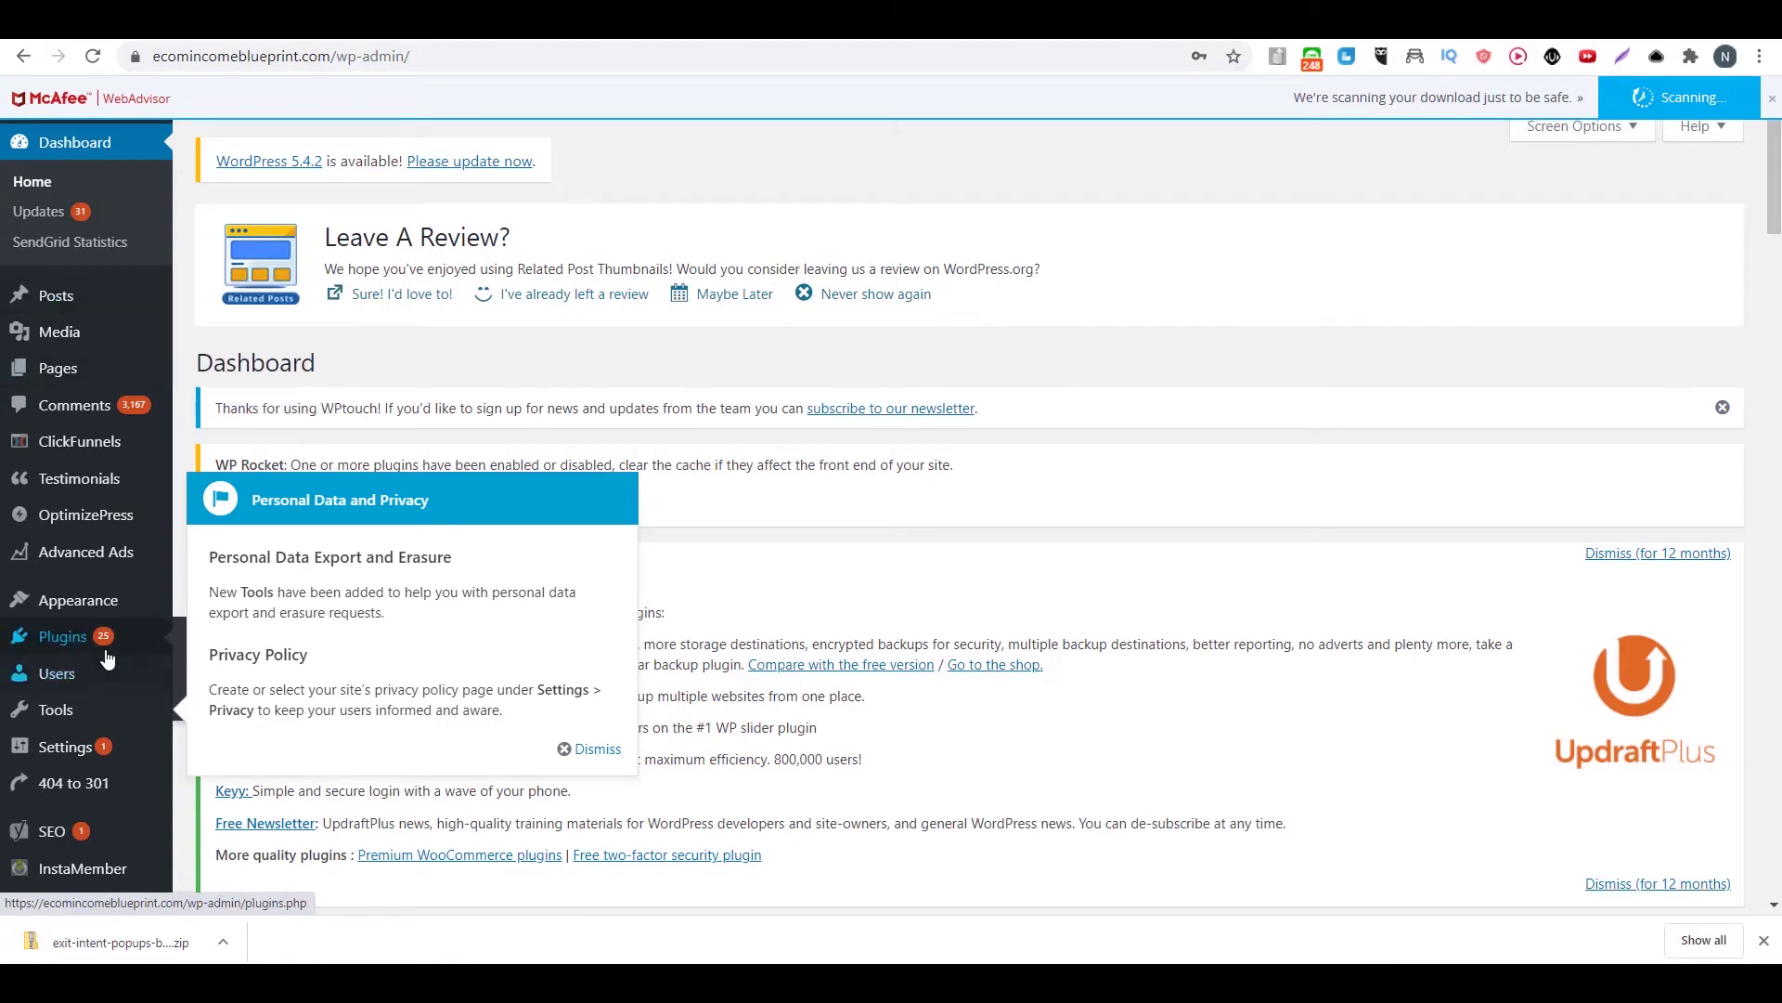
left_click(580, 749)
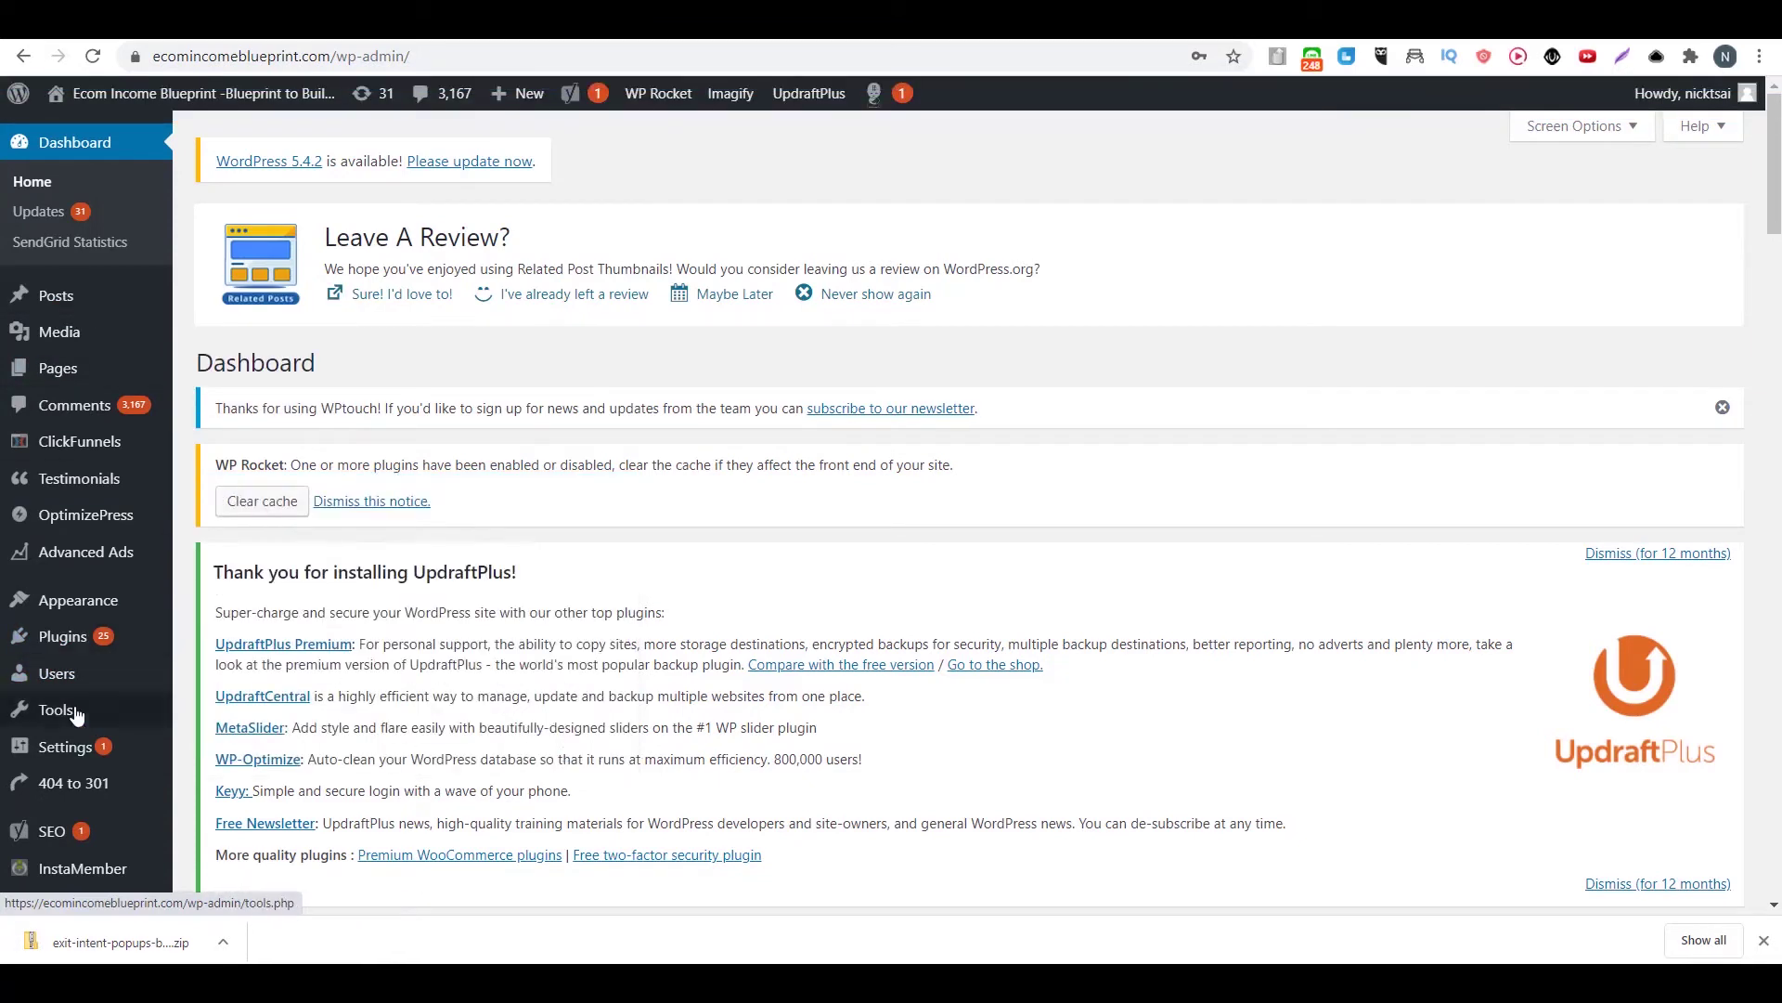
mouse_move(84, 653)
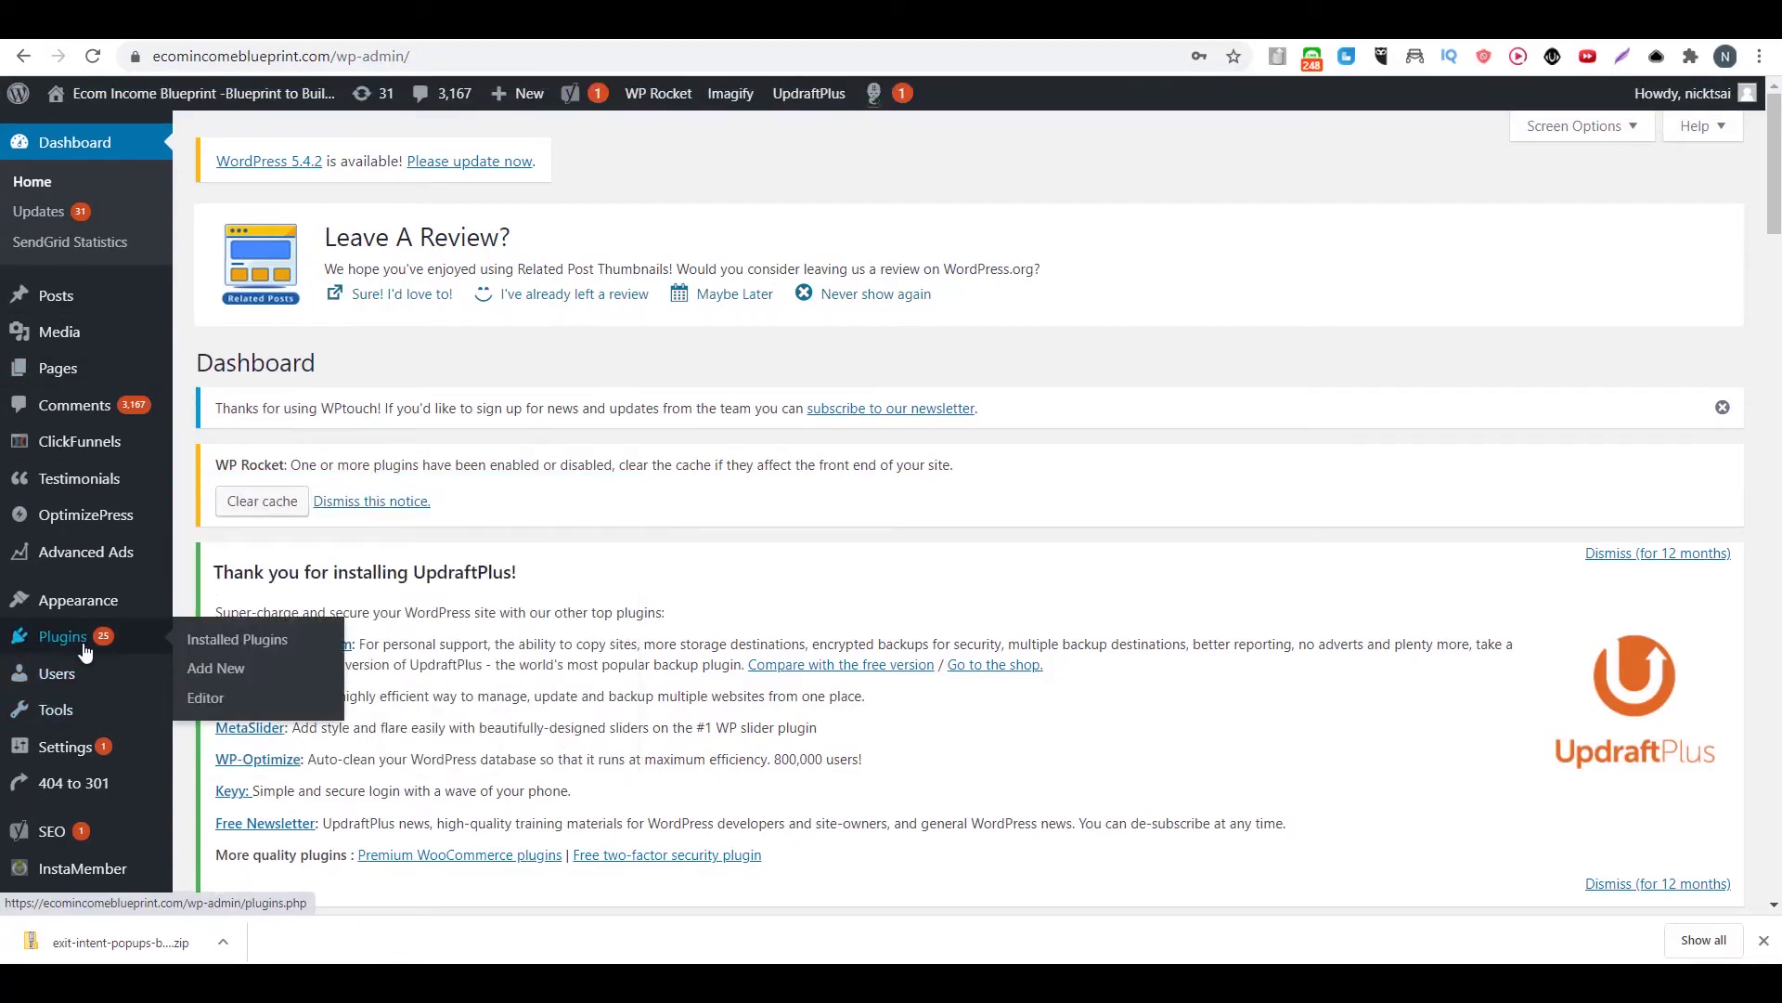
left_click(211, 682)
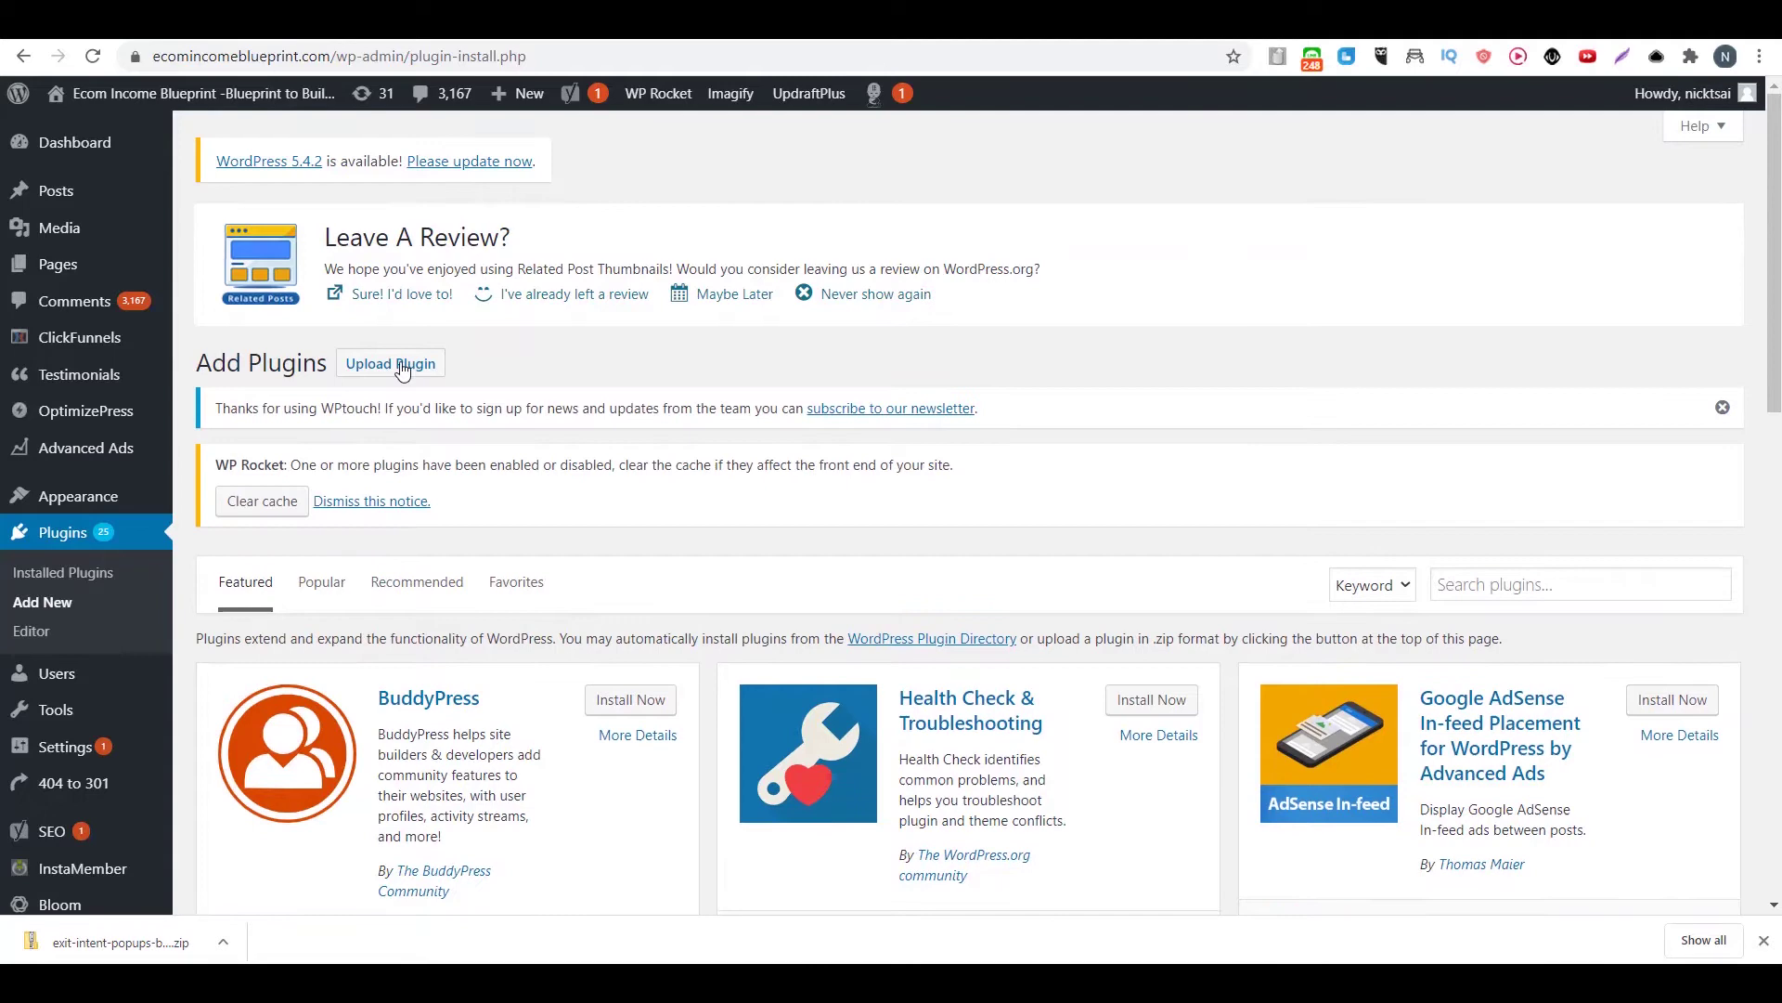
left_click(402, 368)
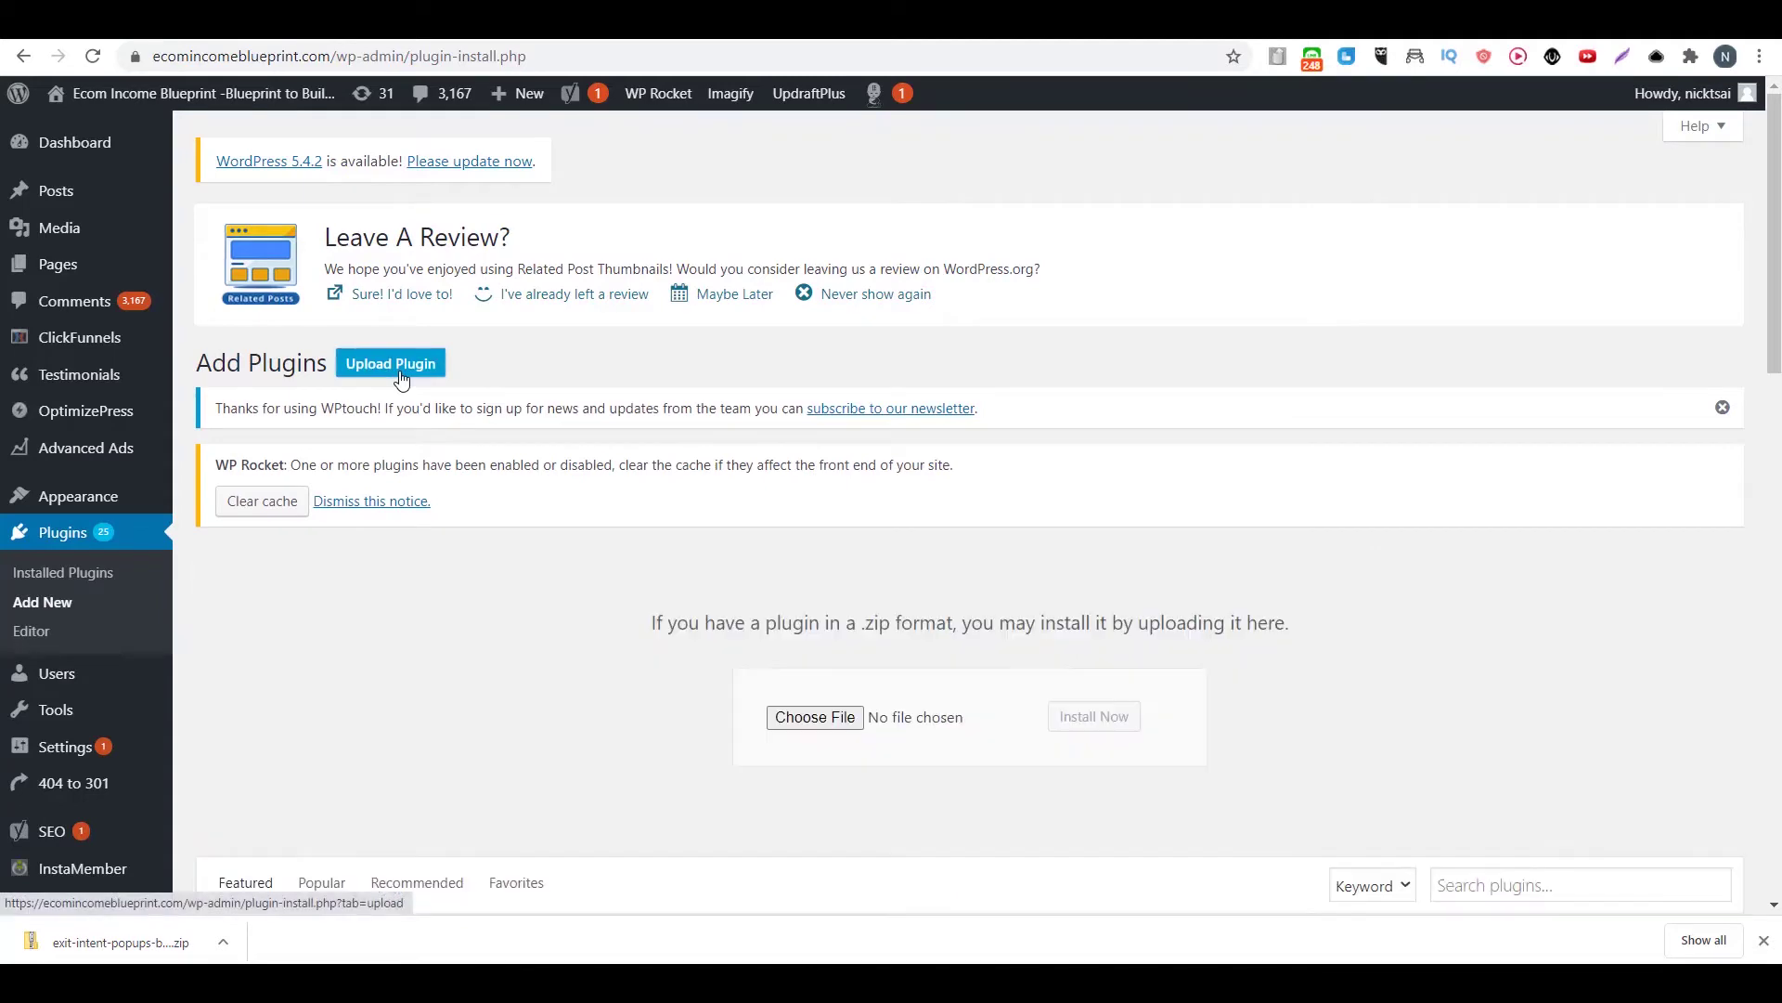
left_click(796, 723)
double_click(283, 139)
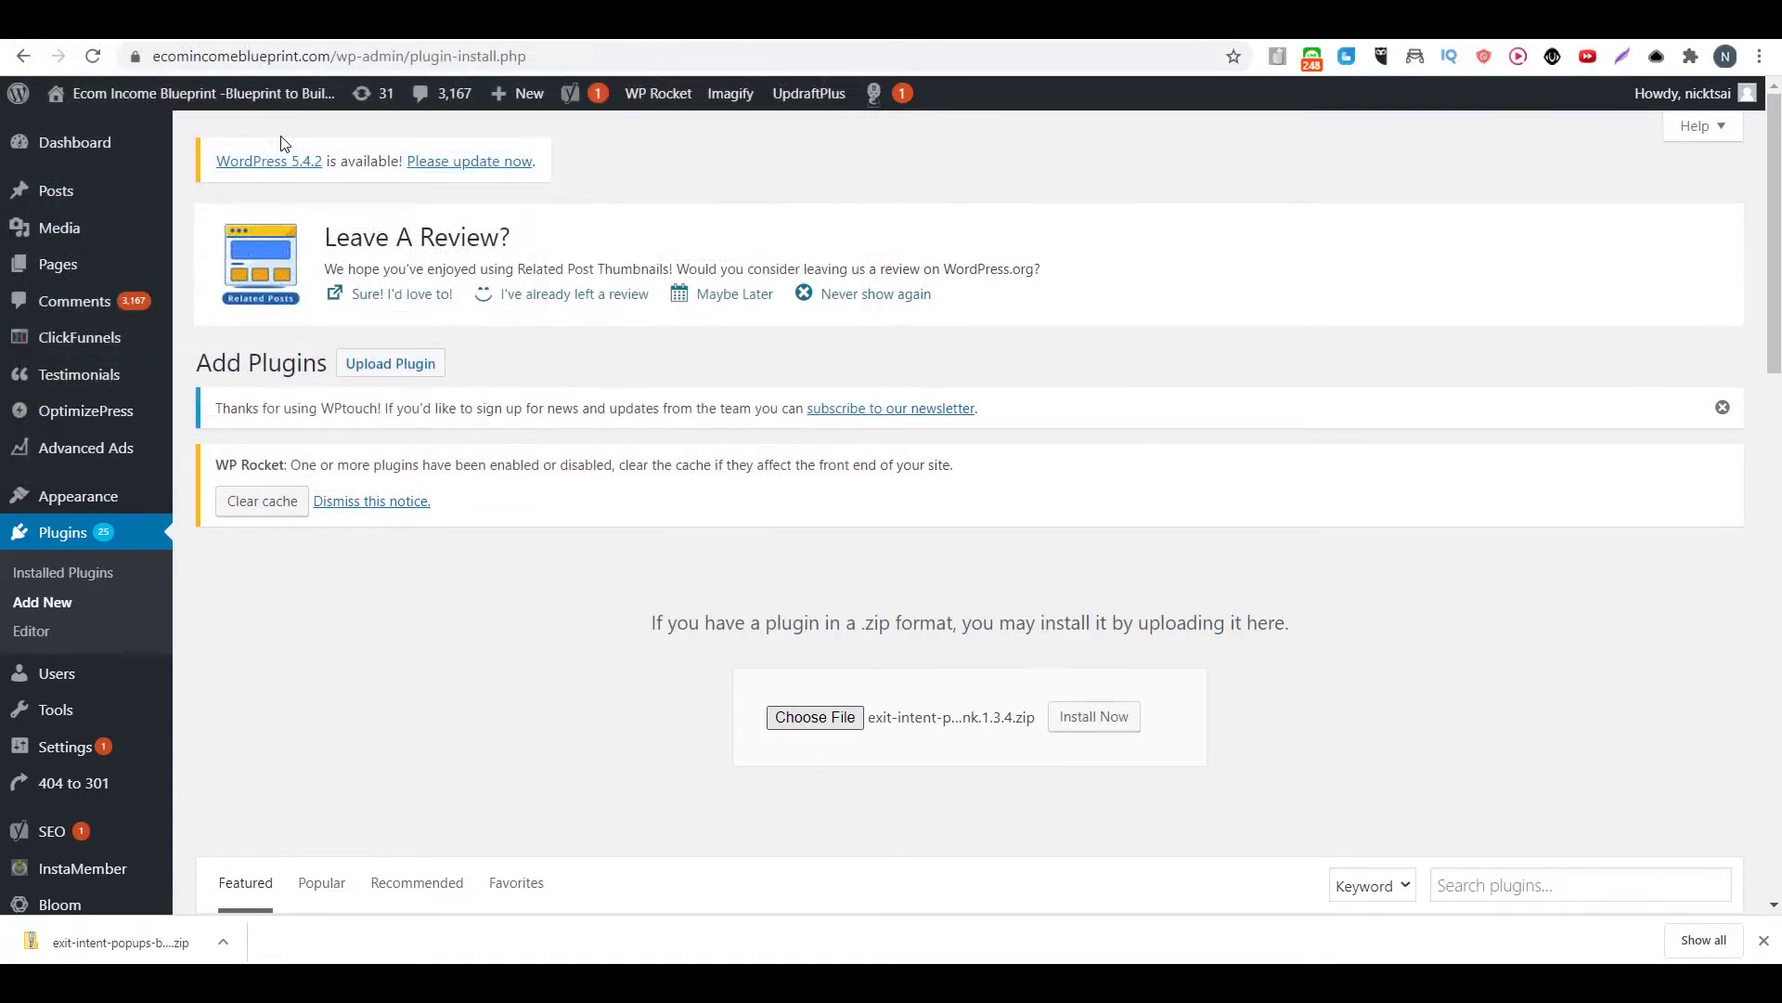
left_click(1111, 711)
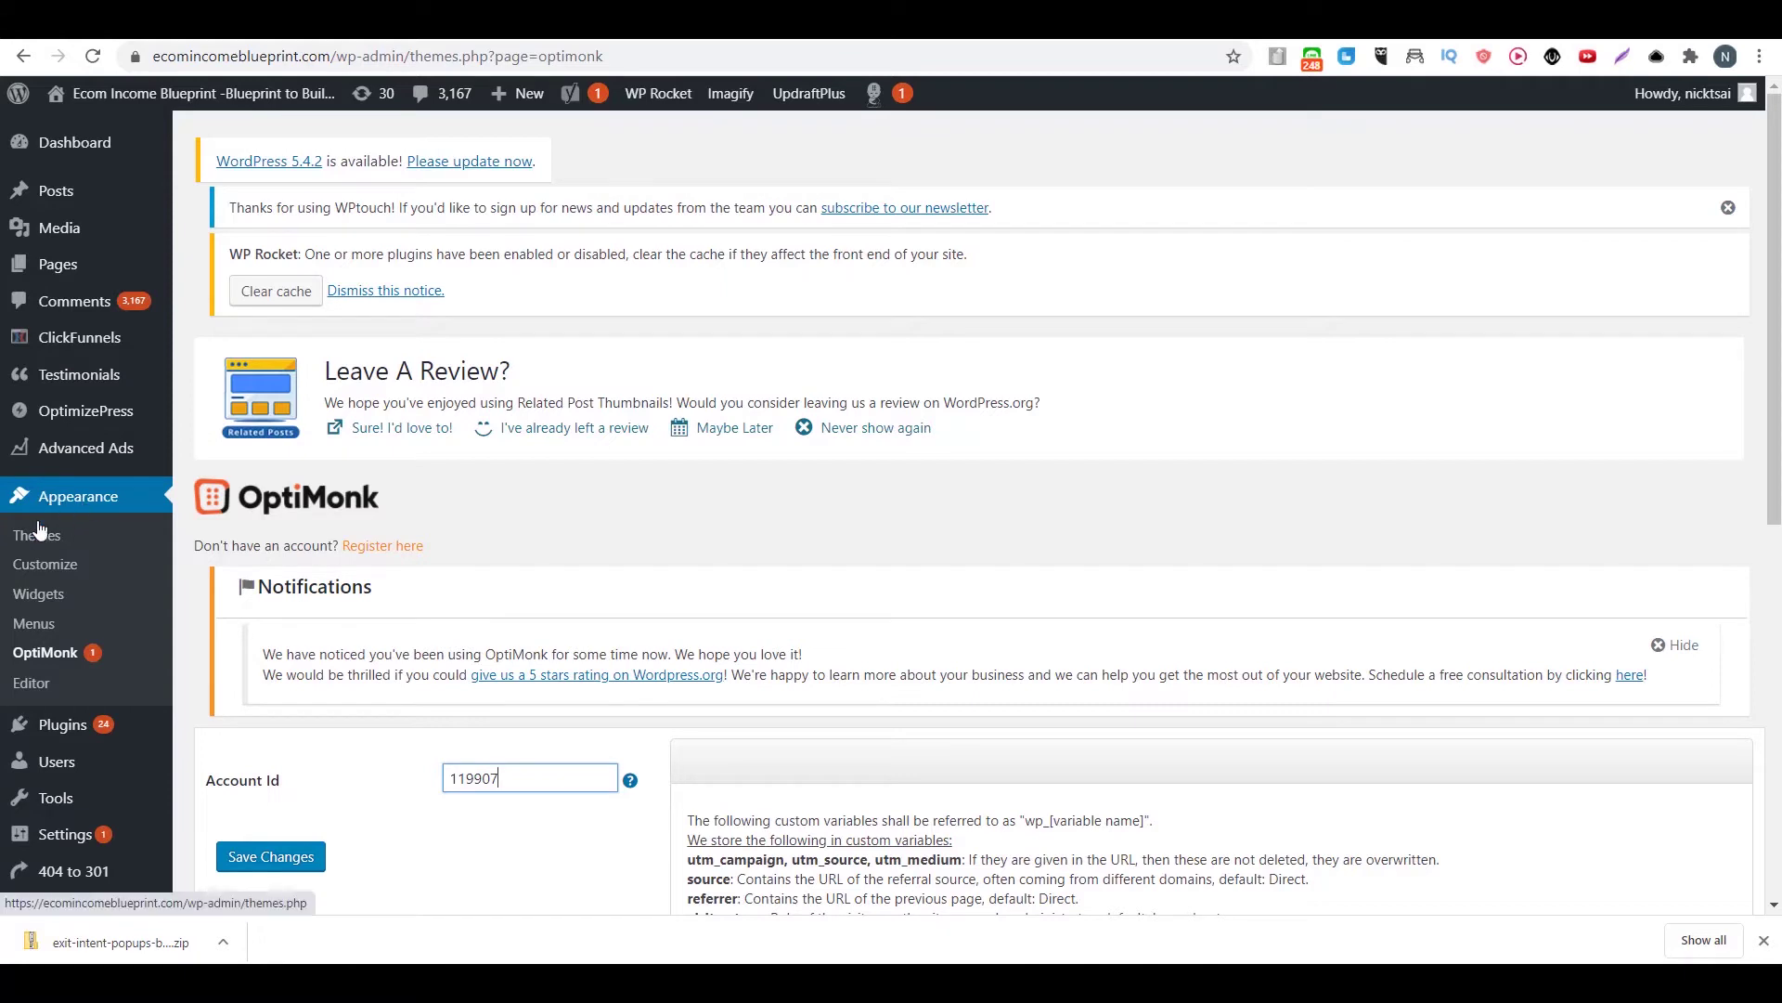
Save the OptiMonk plugin settings with the account's Account Id.
scroll(1773, 443, "down", 1)
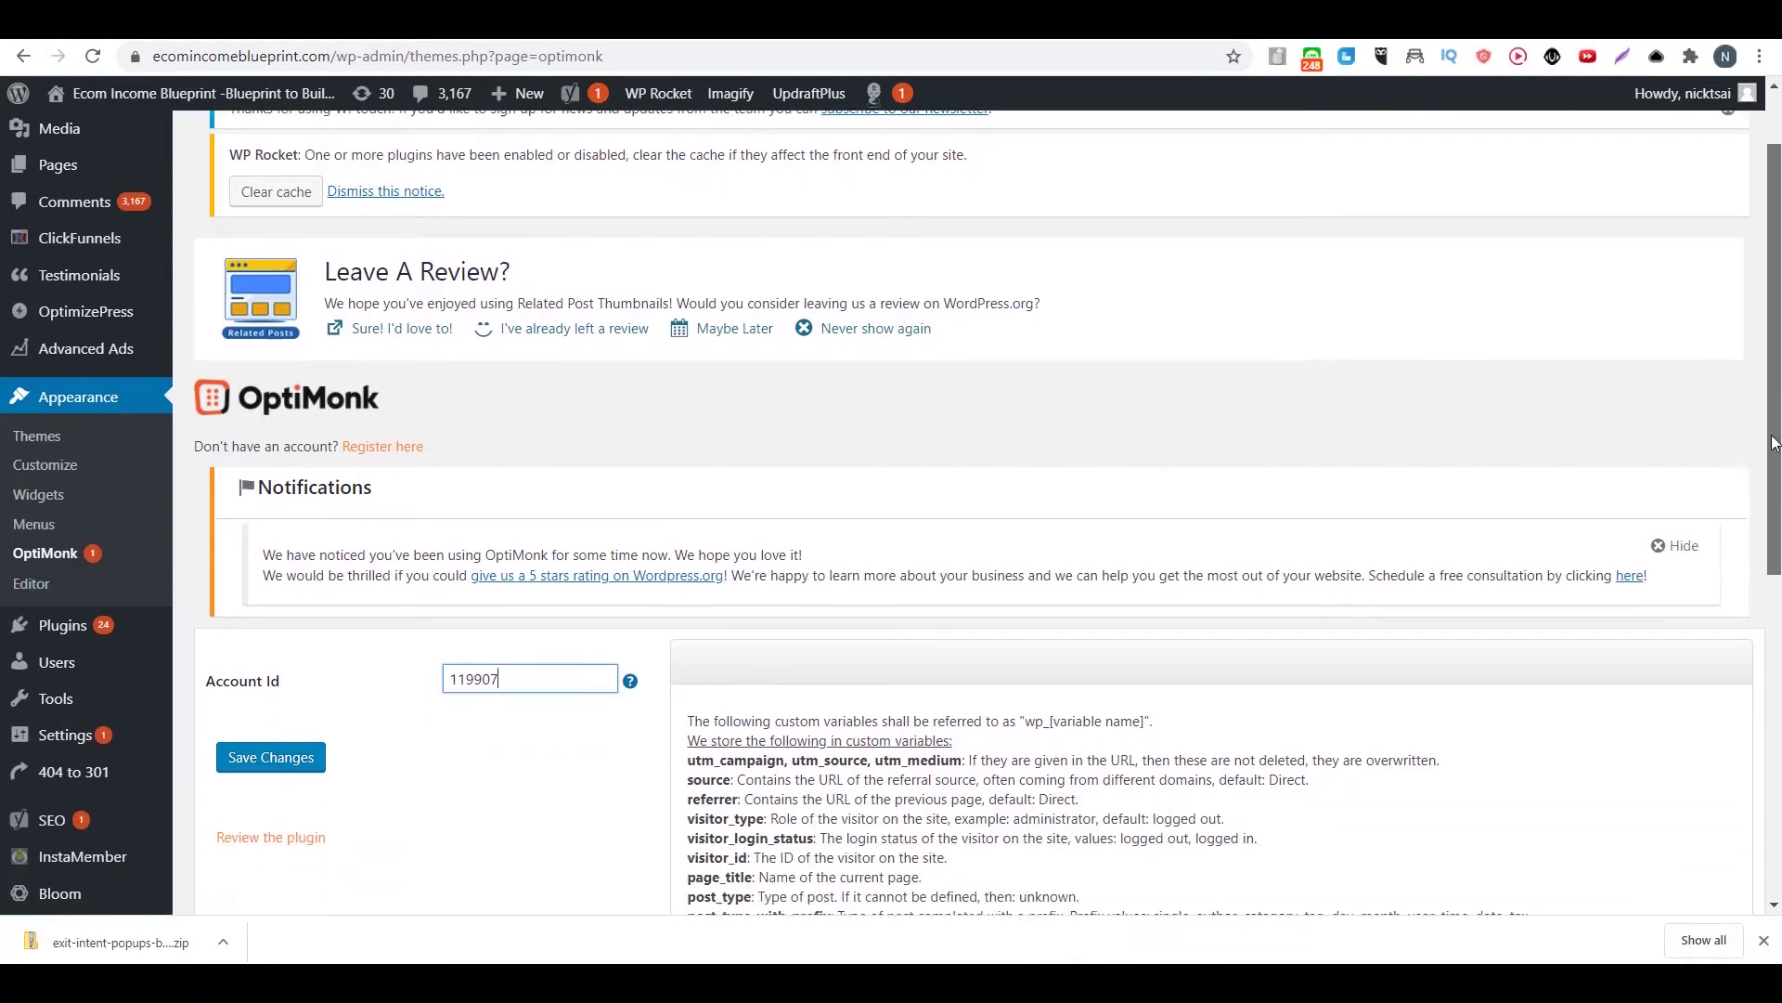
scroll(1773, 443, "down", 1)
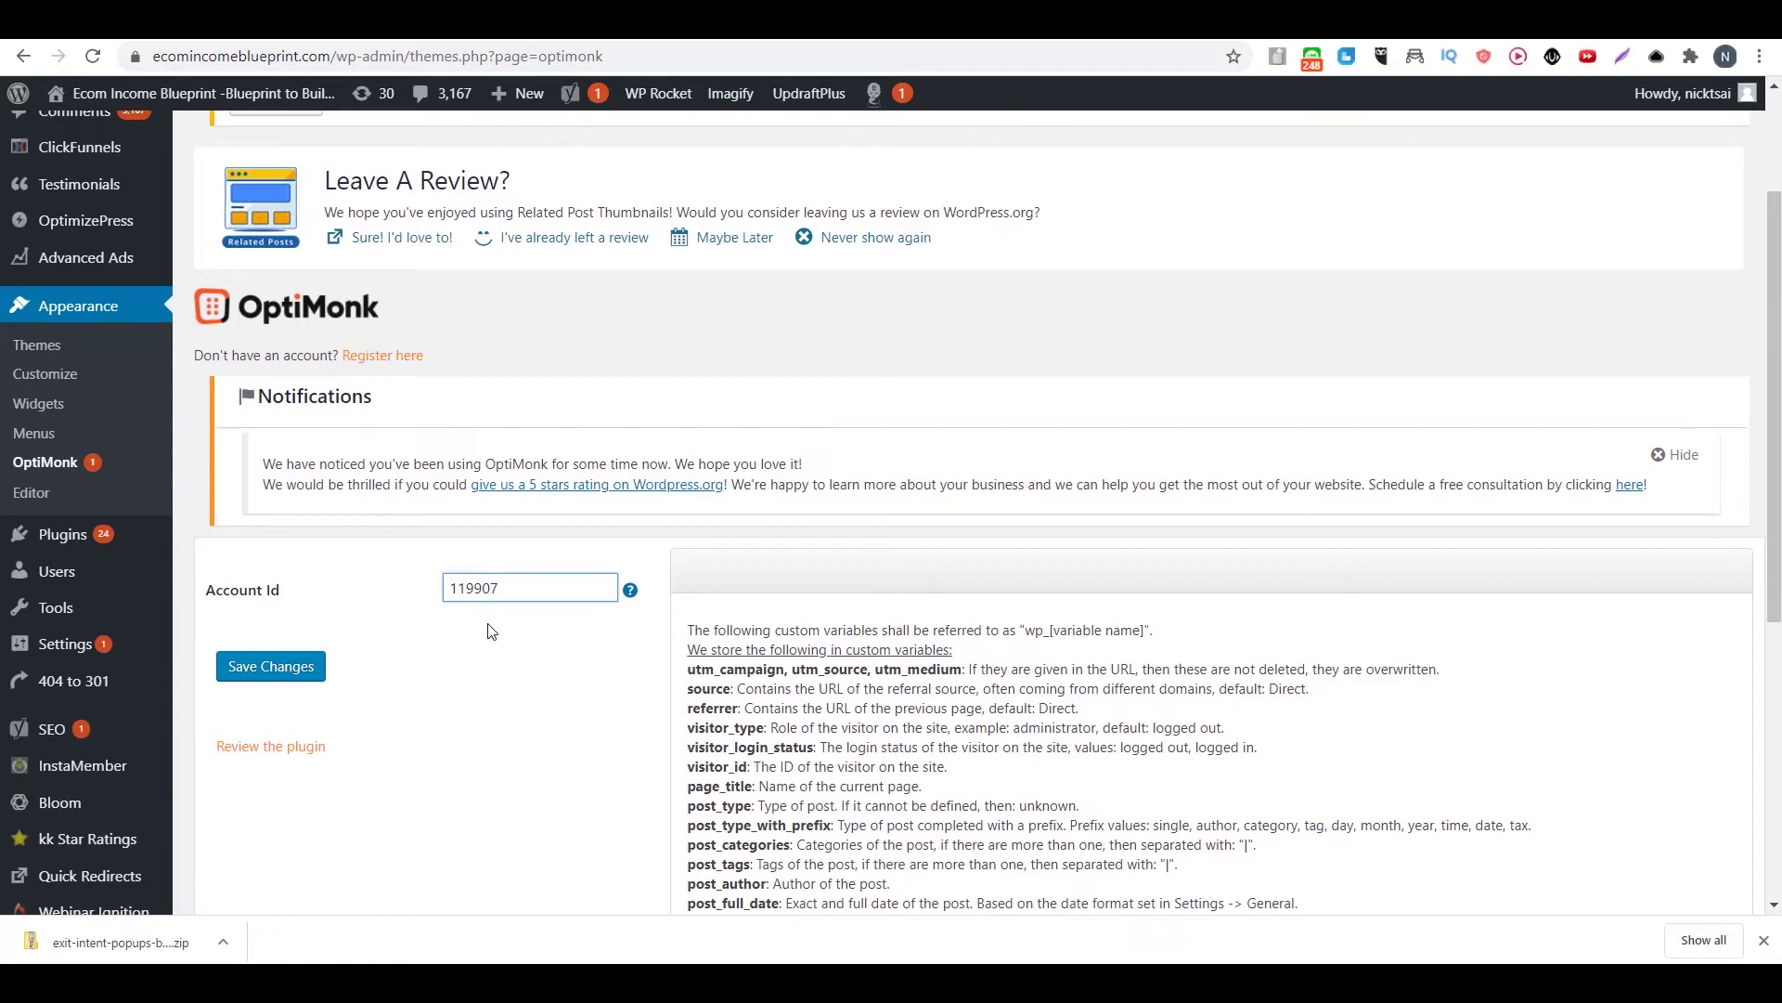
left_click(264, 665)
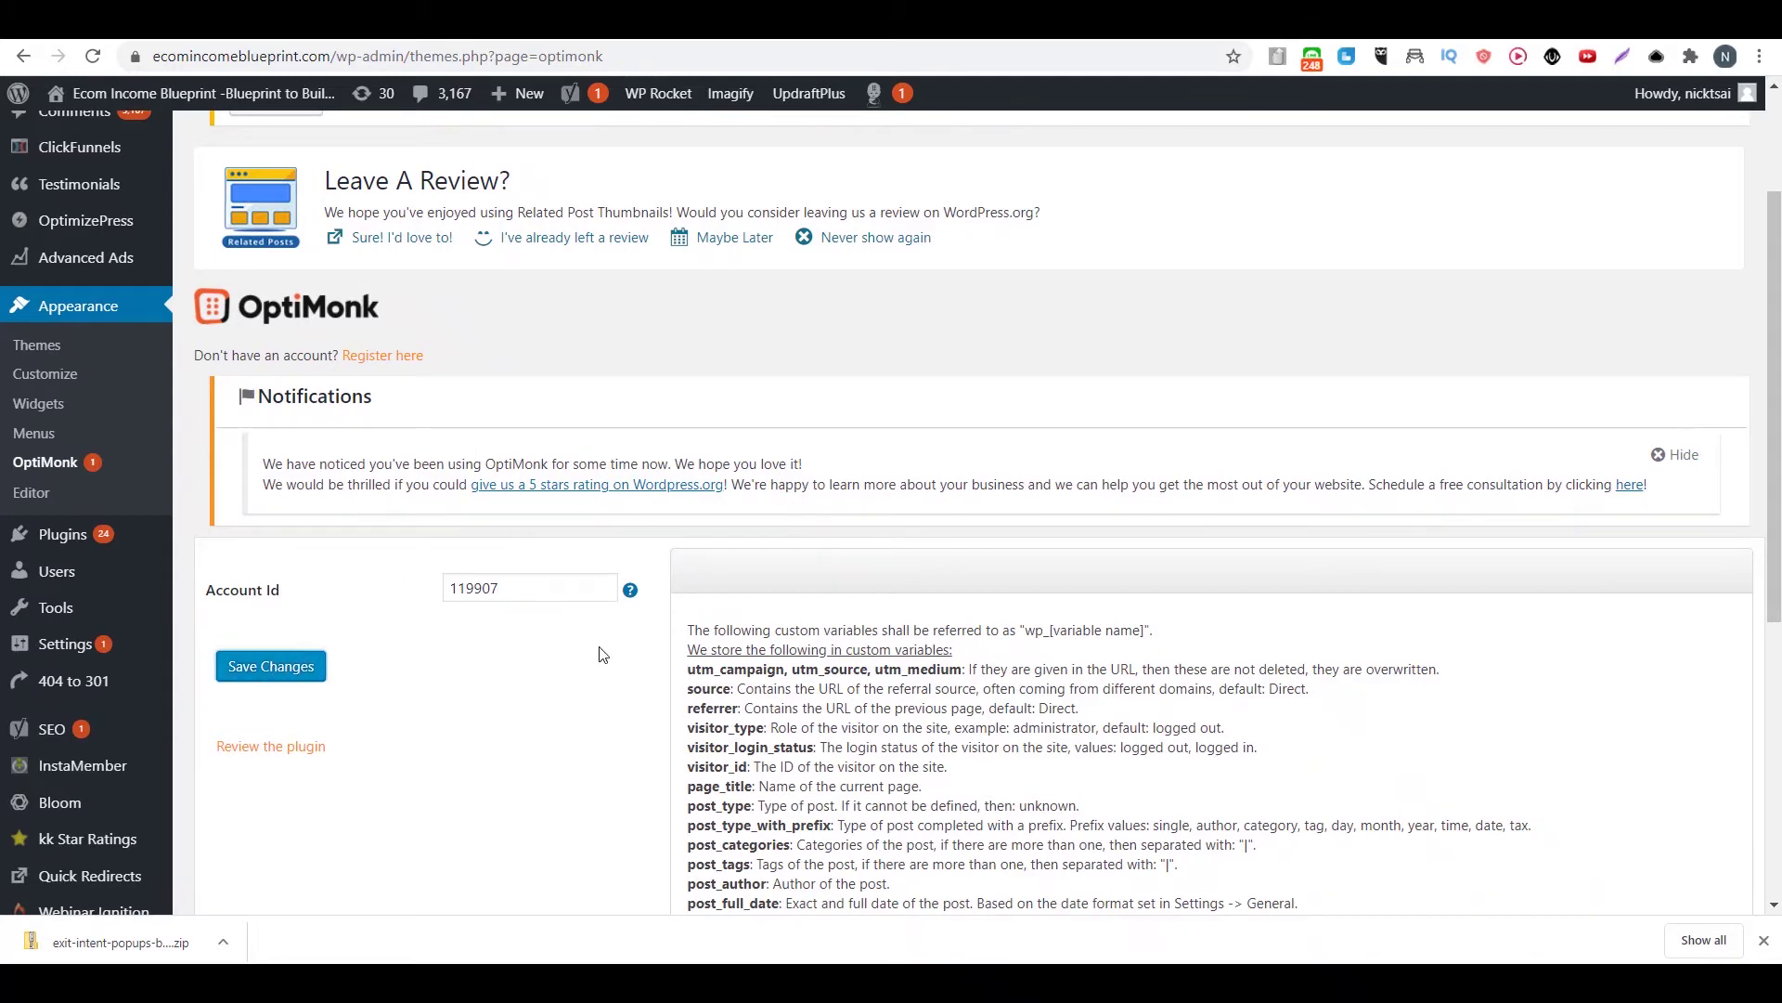
key("ctrl+l")
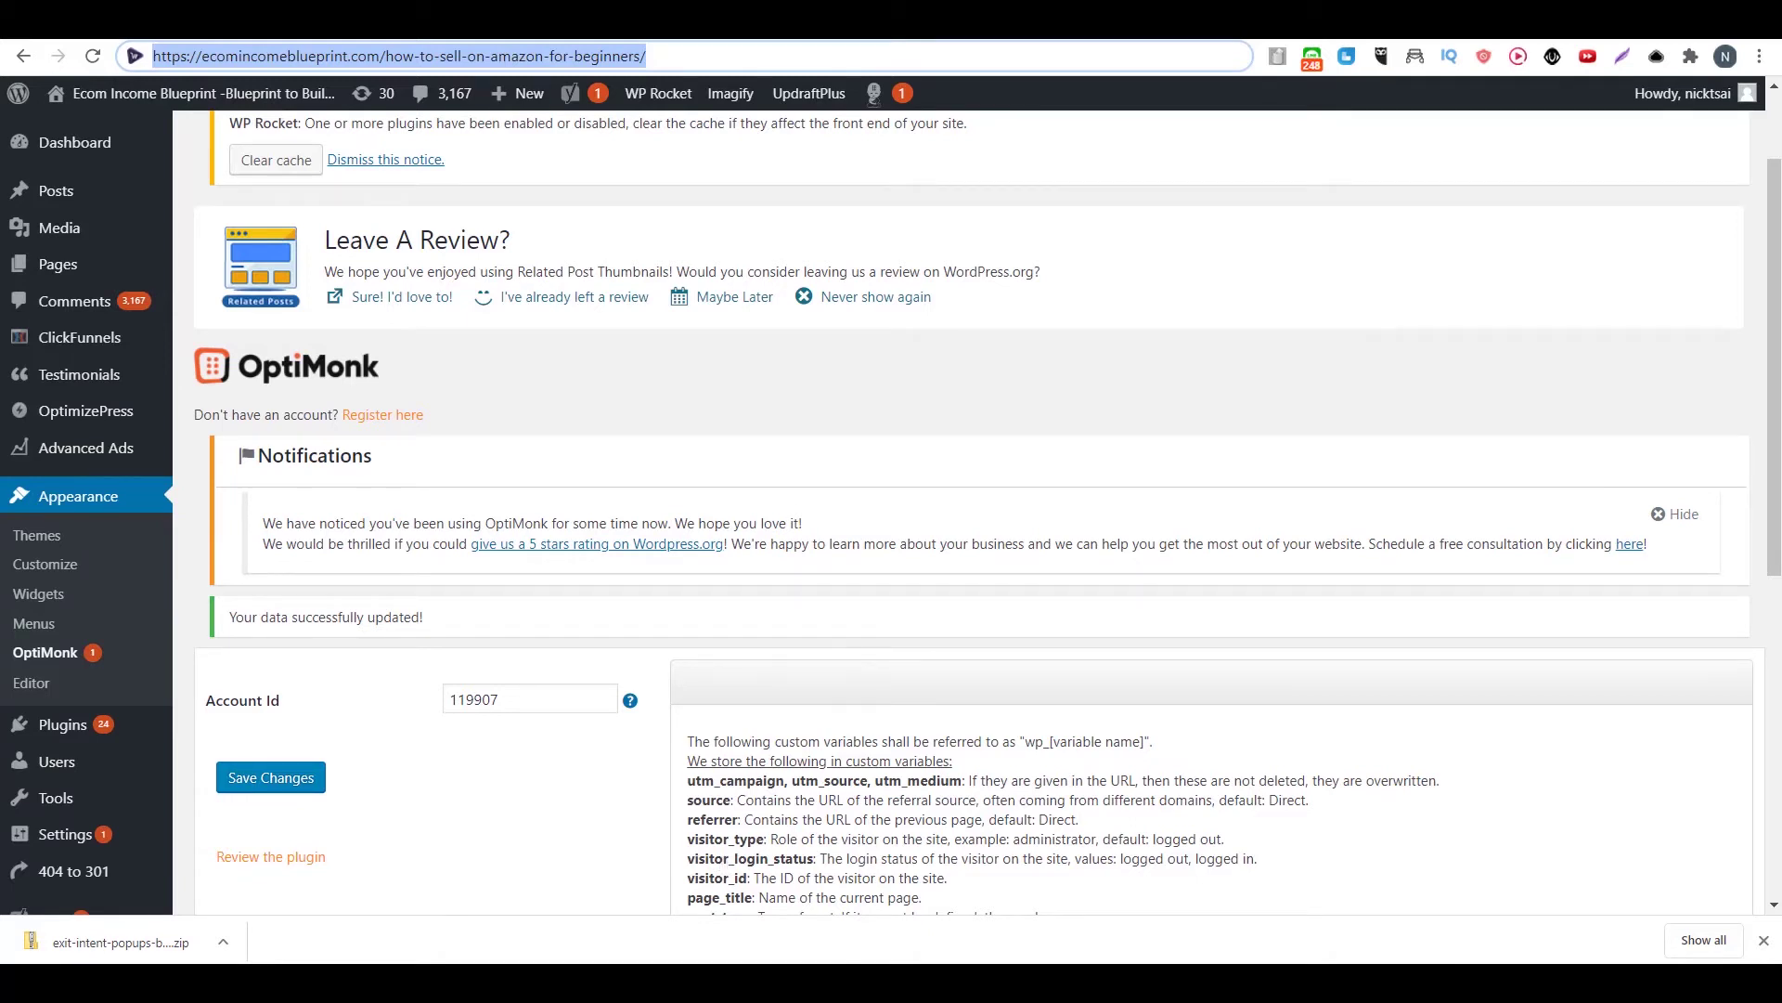
Turn Campaign #1 on in OptiMonk, then clear the WordPress site cache with WP Rocket.
key("ctrl+Tab")
left_click(1297, 163)
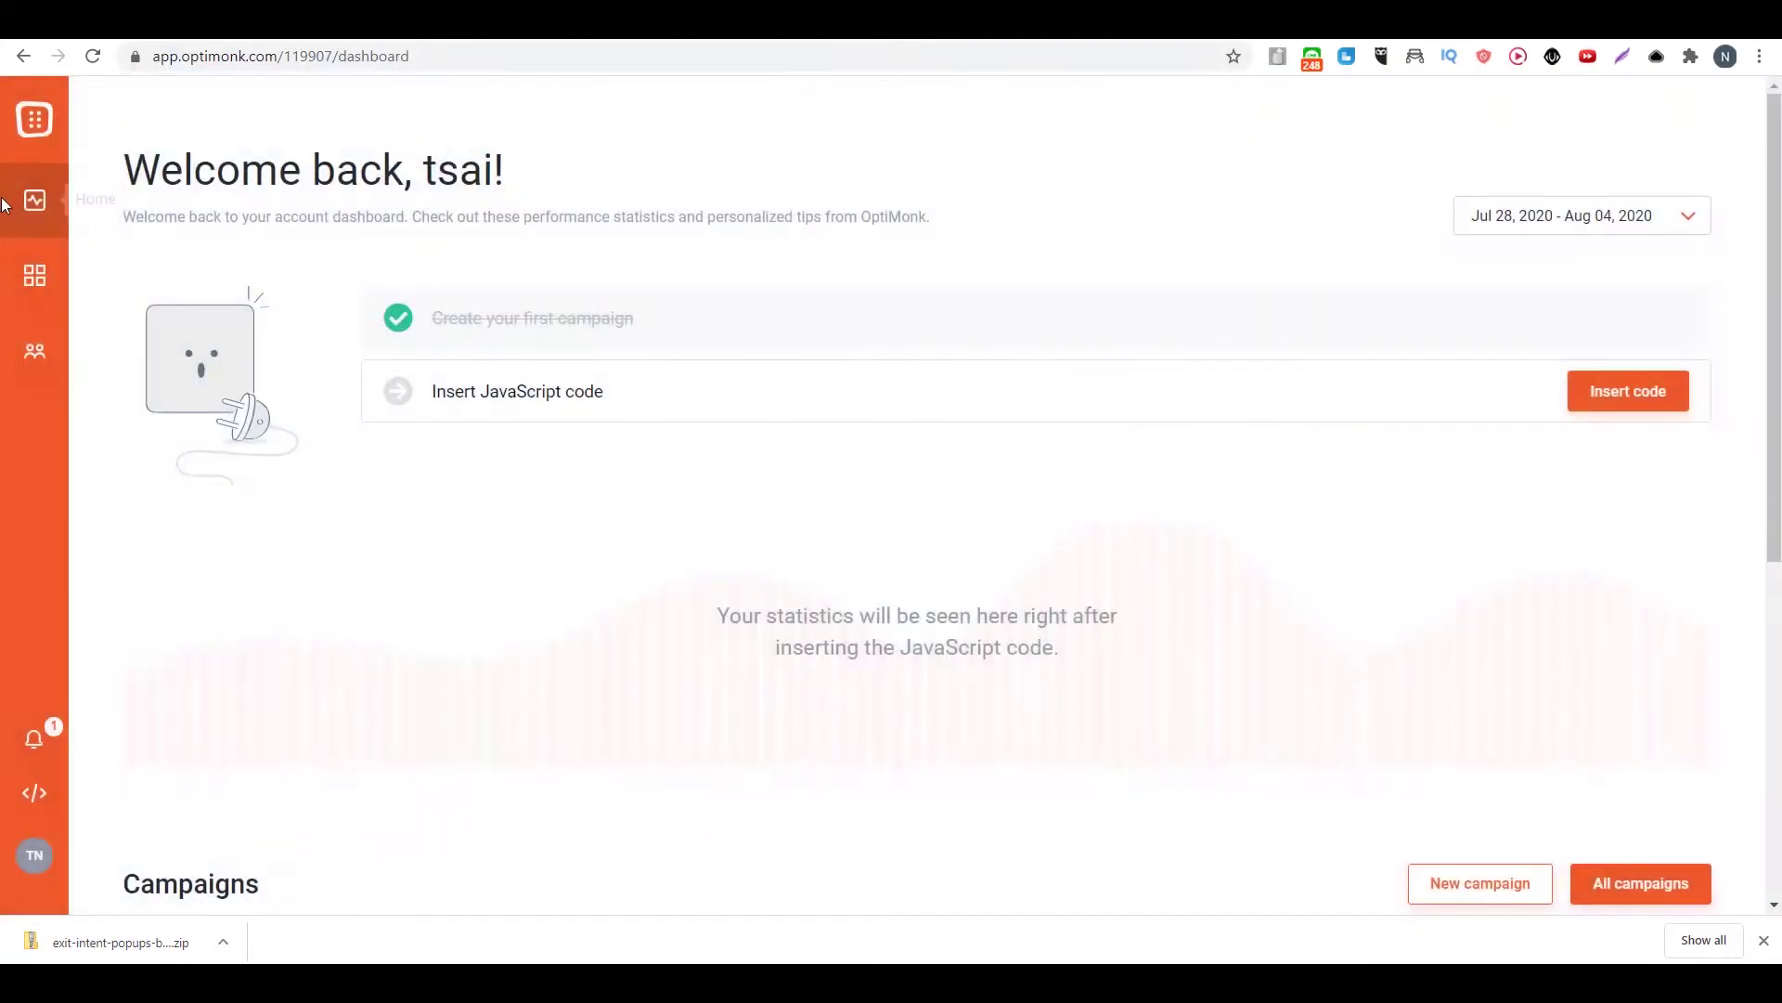
left_click(37, 273)
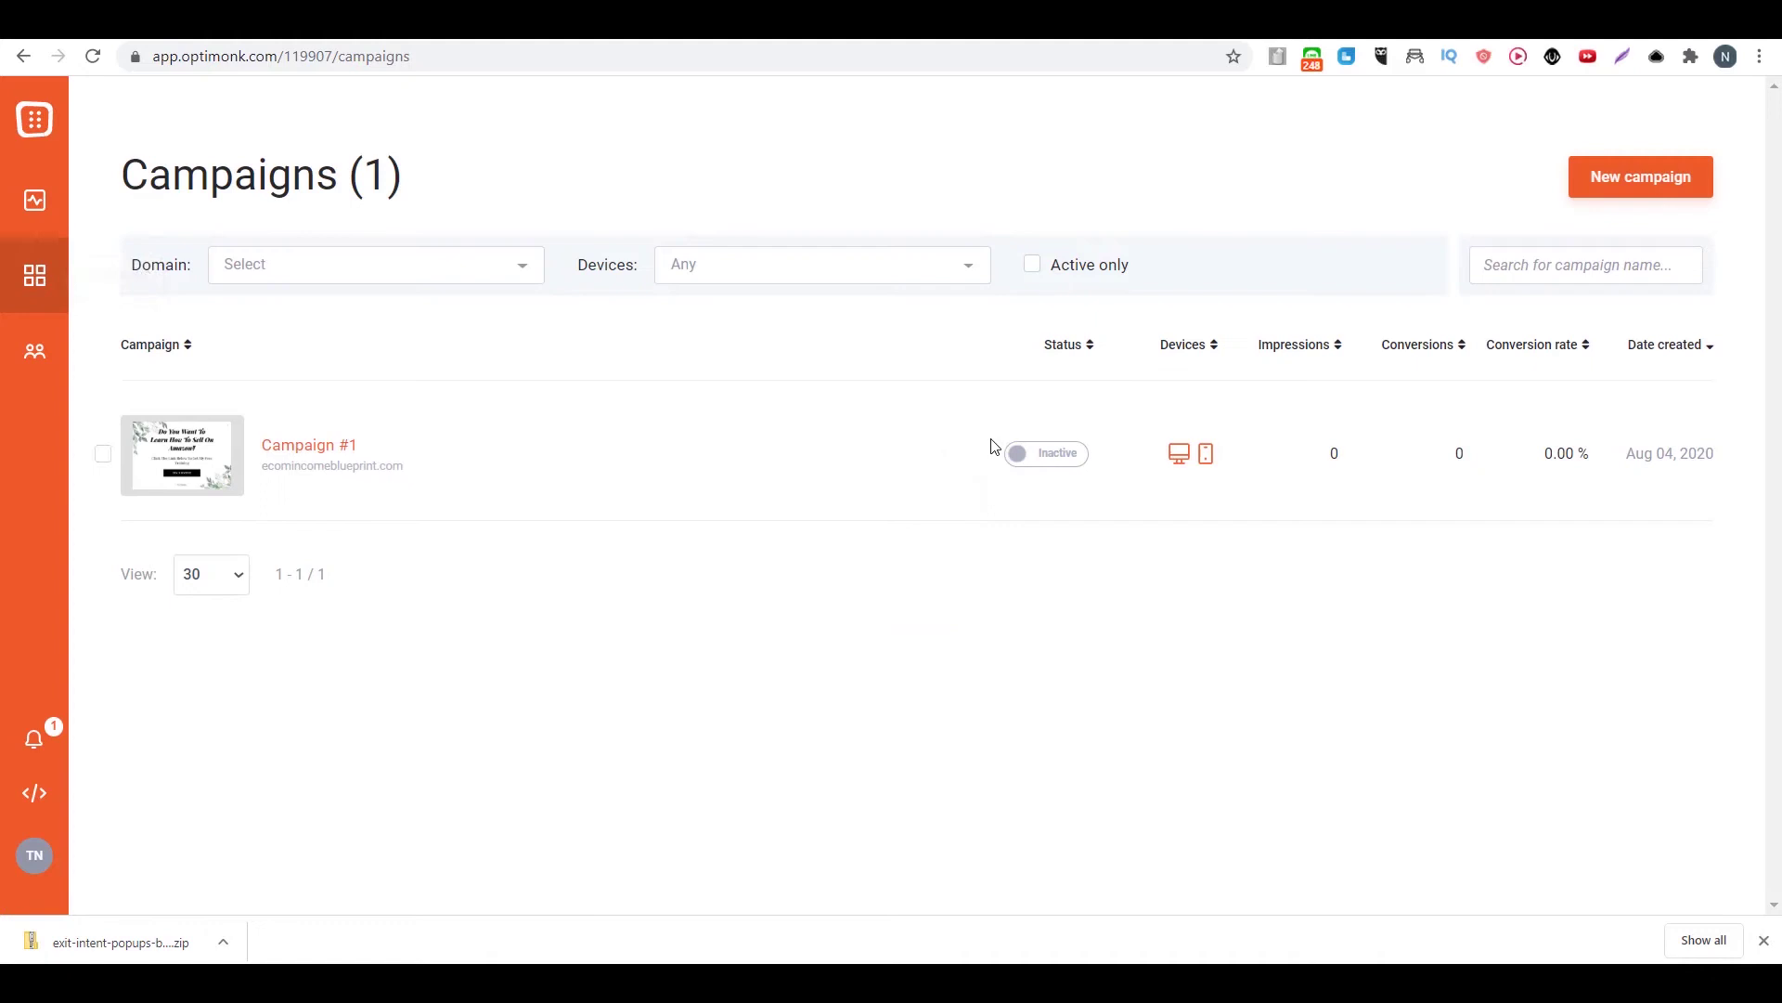
left_click(1019, 453)
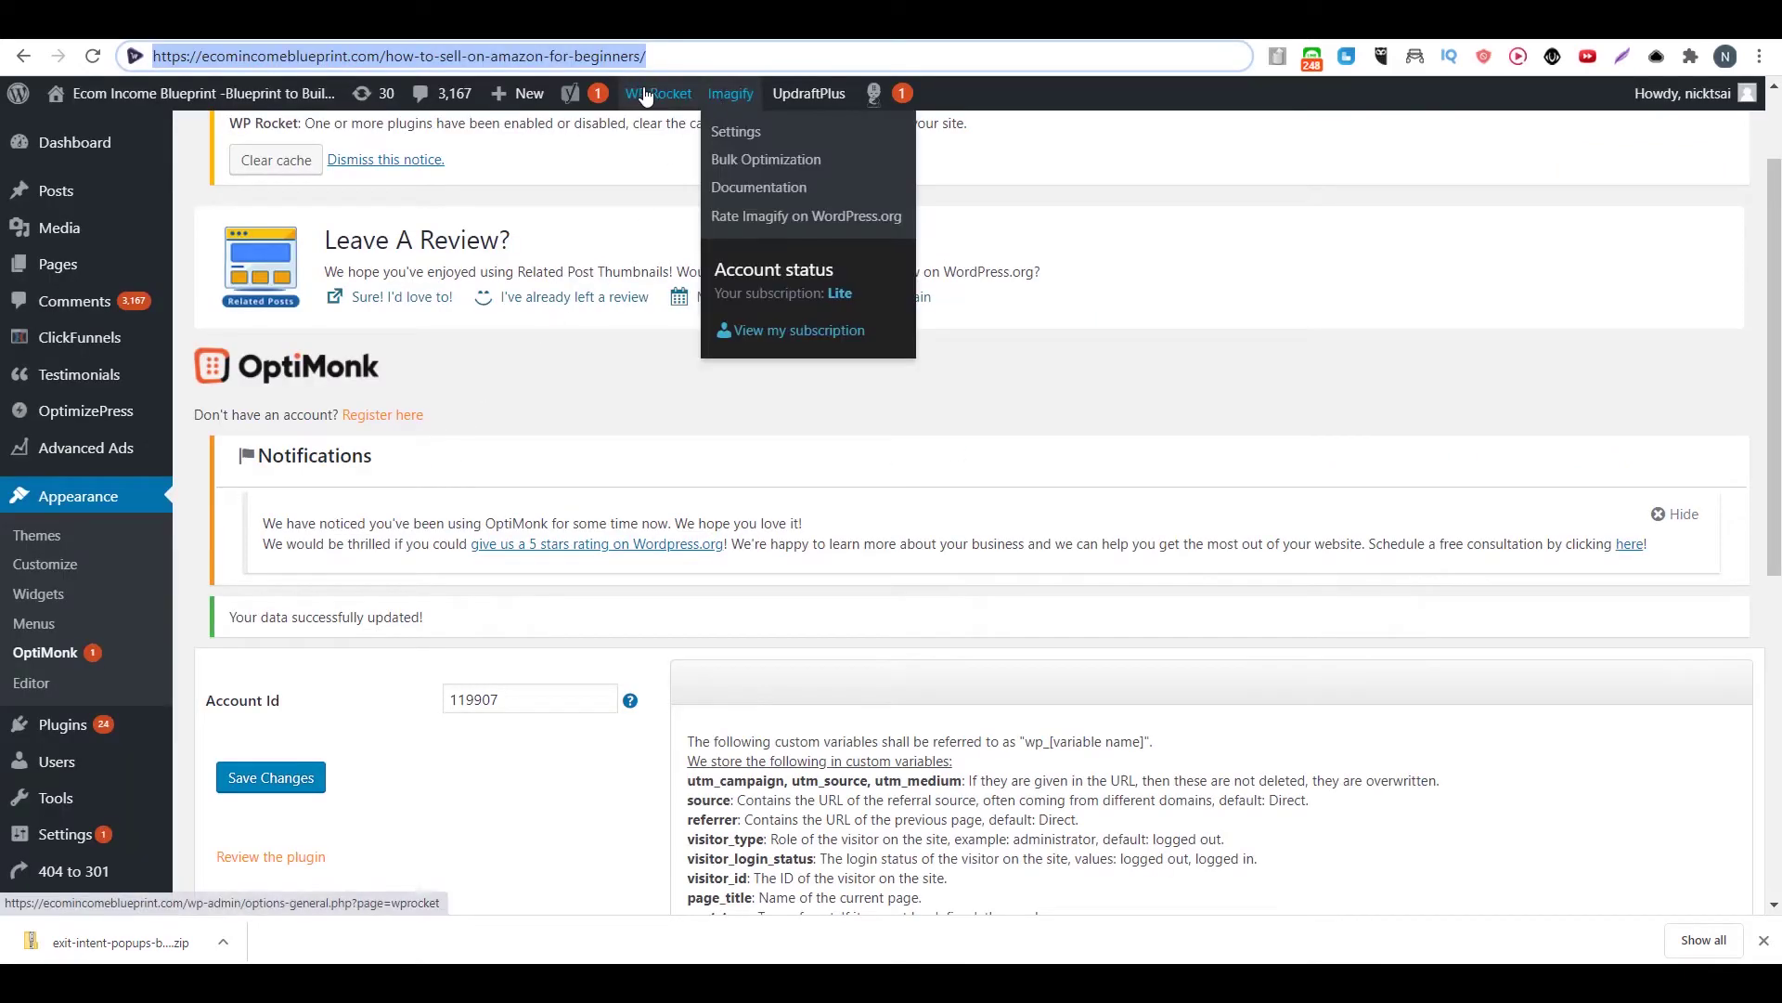
mouse_move(655, 94)
left_click(665, 162)
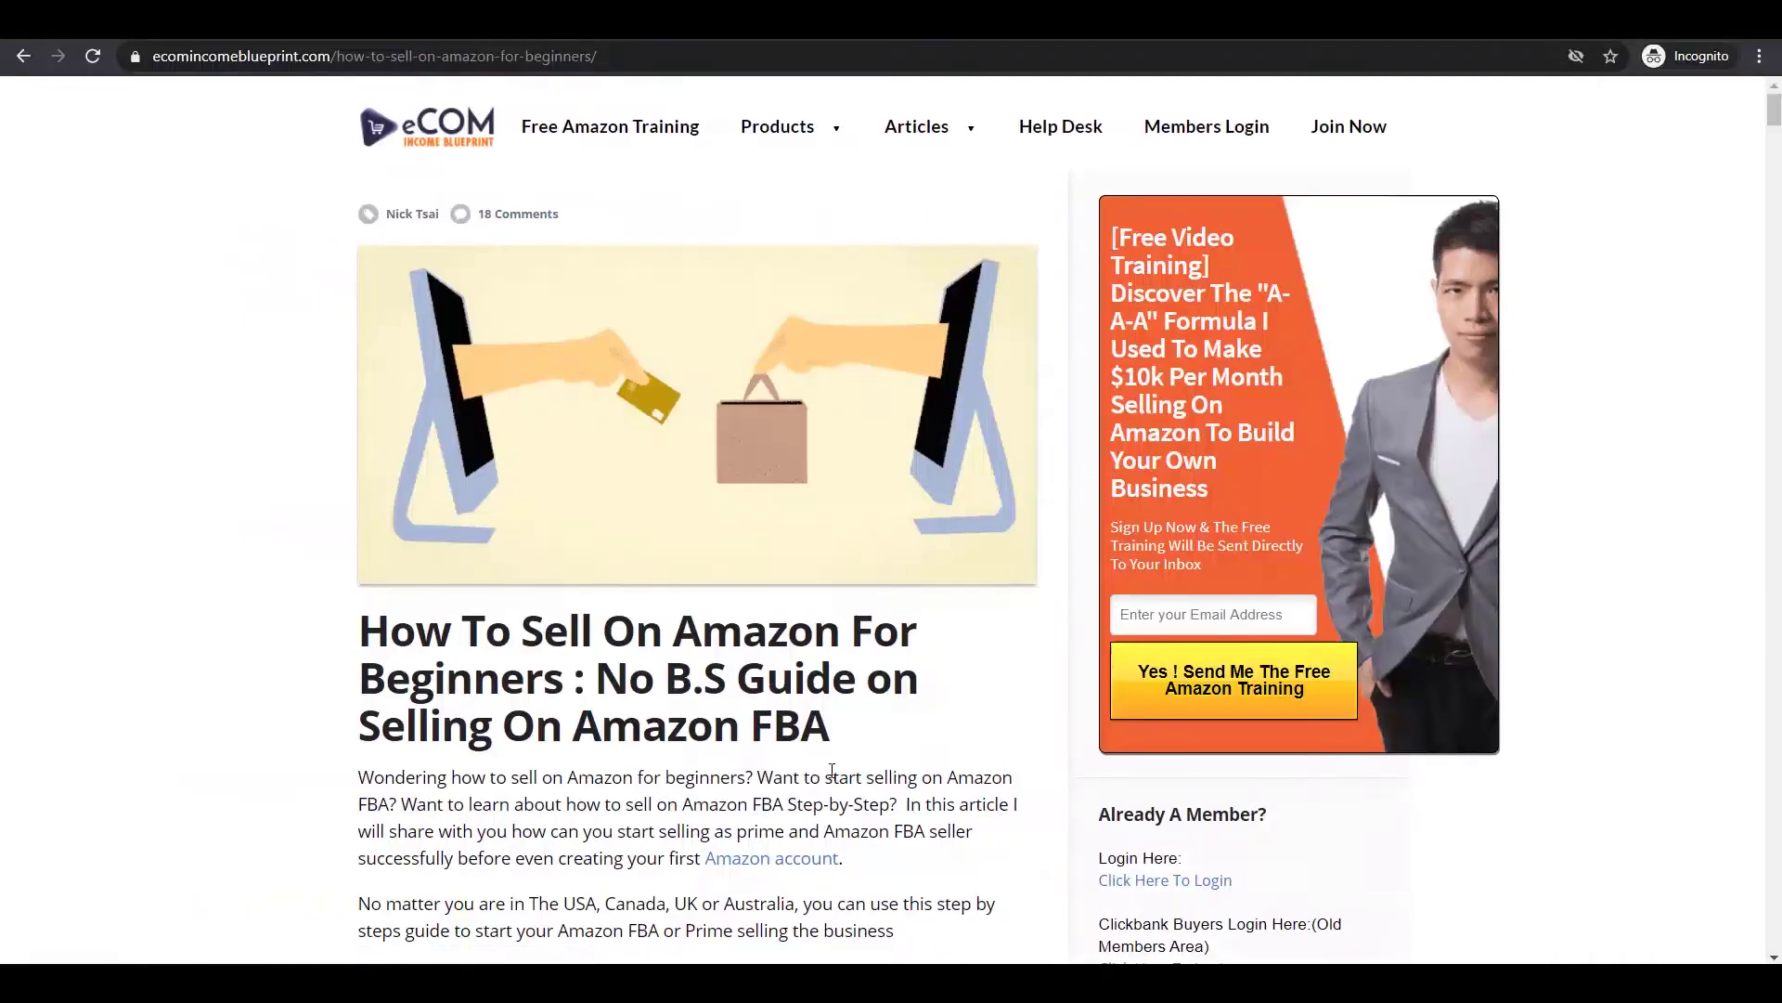
Wait for the Amazon training popup on the live incognito article, then dismiss it with No thanks.
scroll(838, 777, "down", 7)
scroll(854, 783, "up", 7)
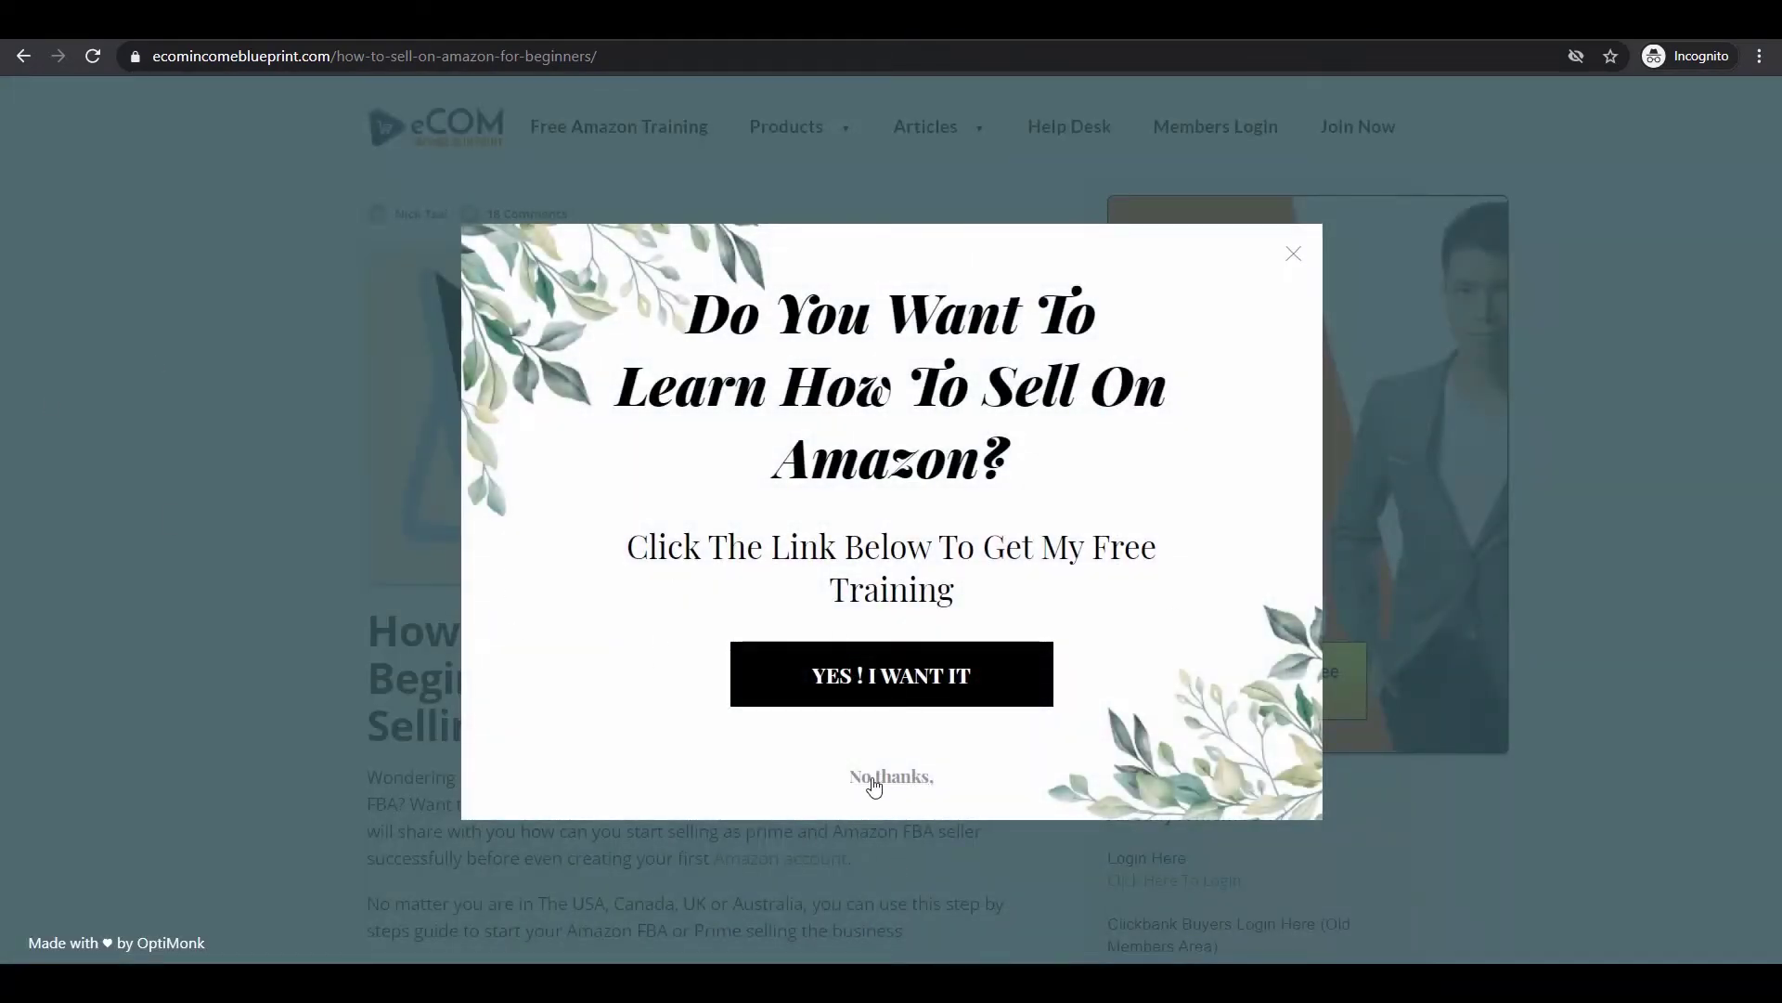
left_click(869, 782)
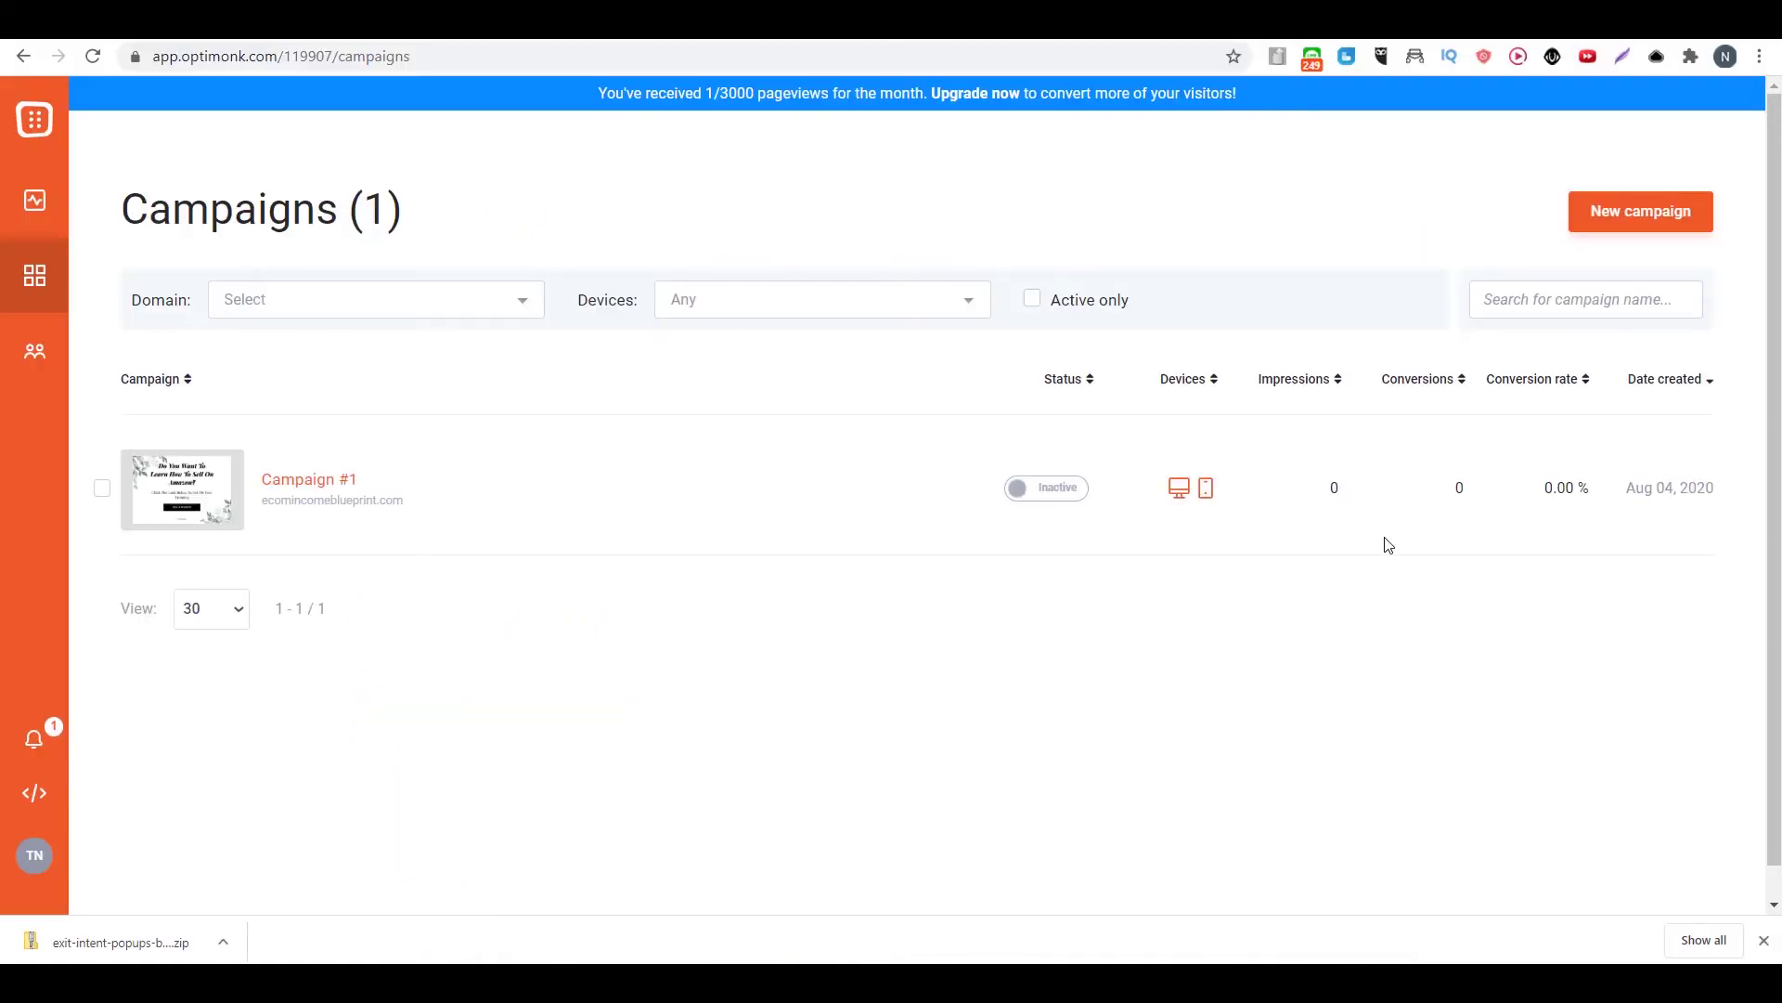
Start a new campaign from the Astana template after previewing it in mobile and desktop layouts.
left_click(1605, 226)
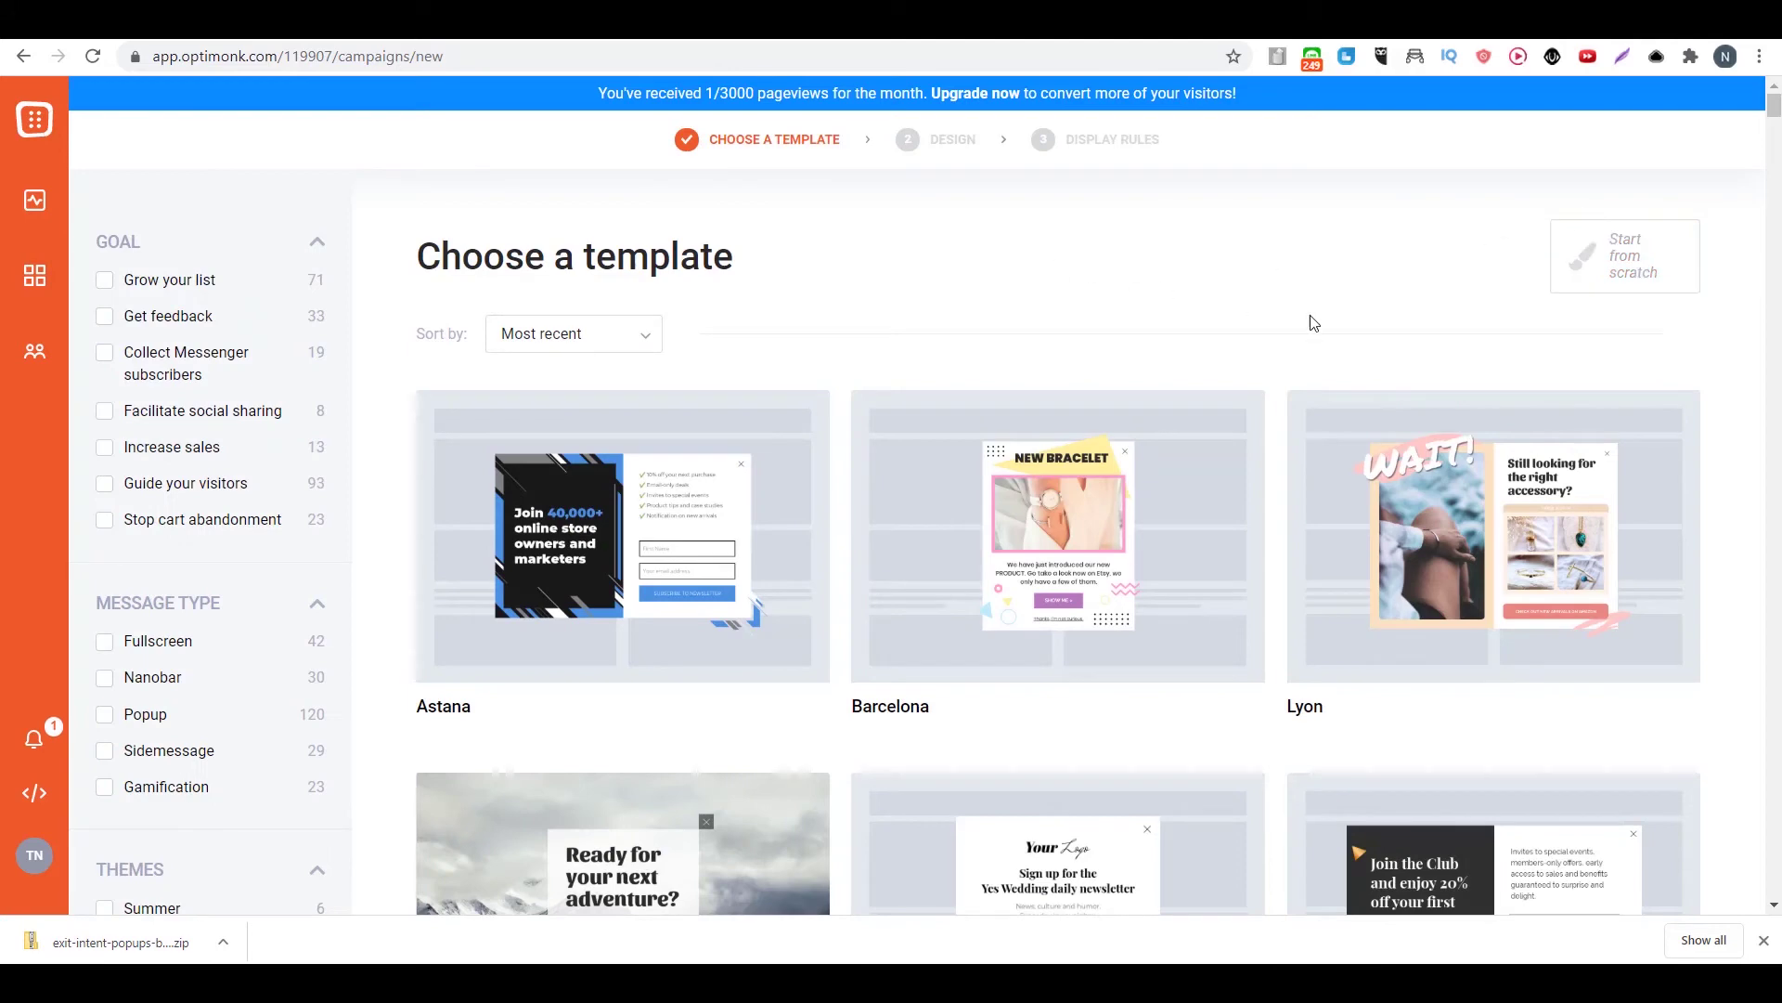
scroll(910, 492, "down", 7)
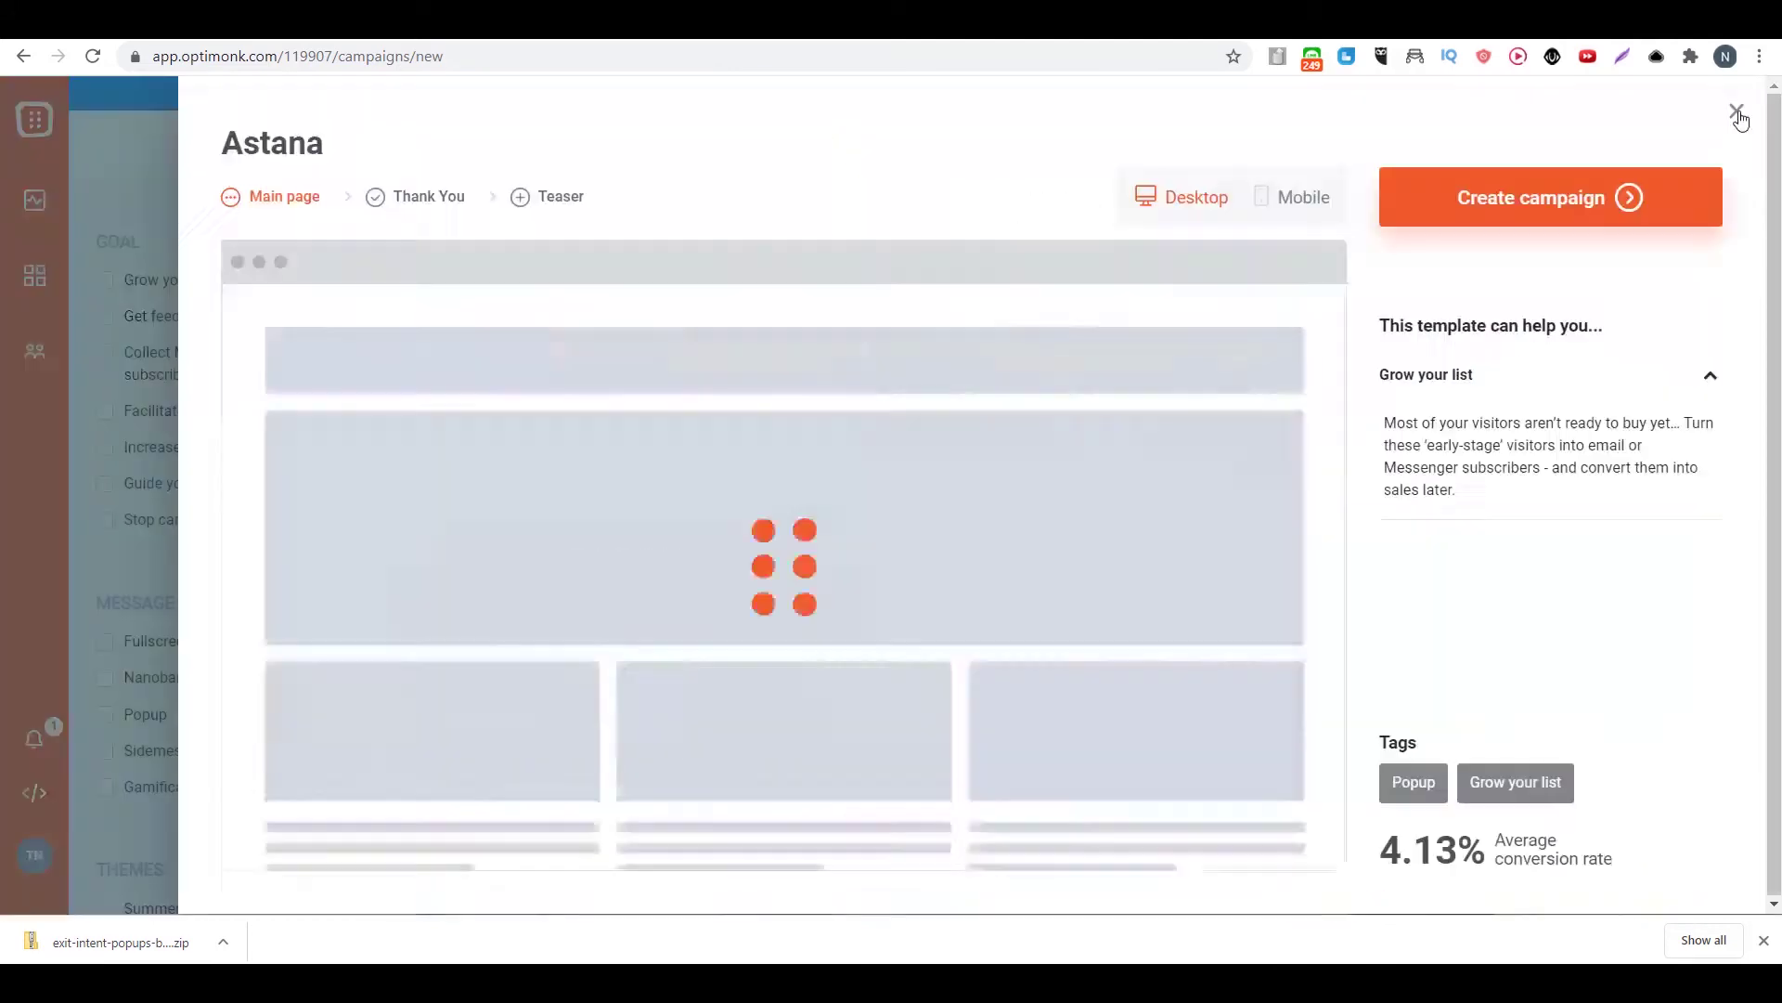
left_click(1737, 113)
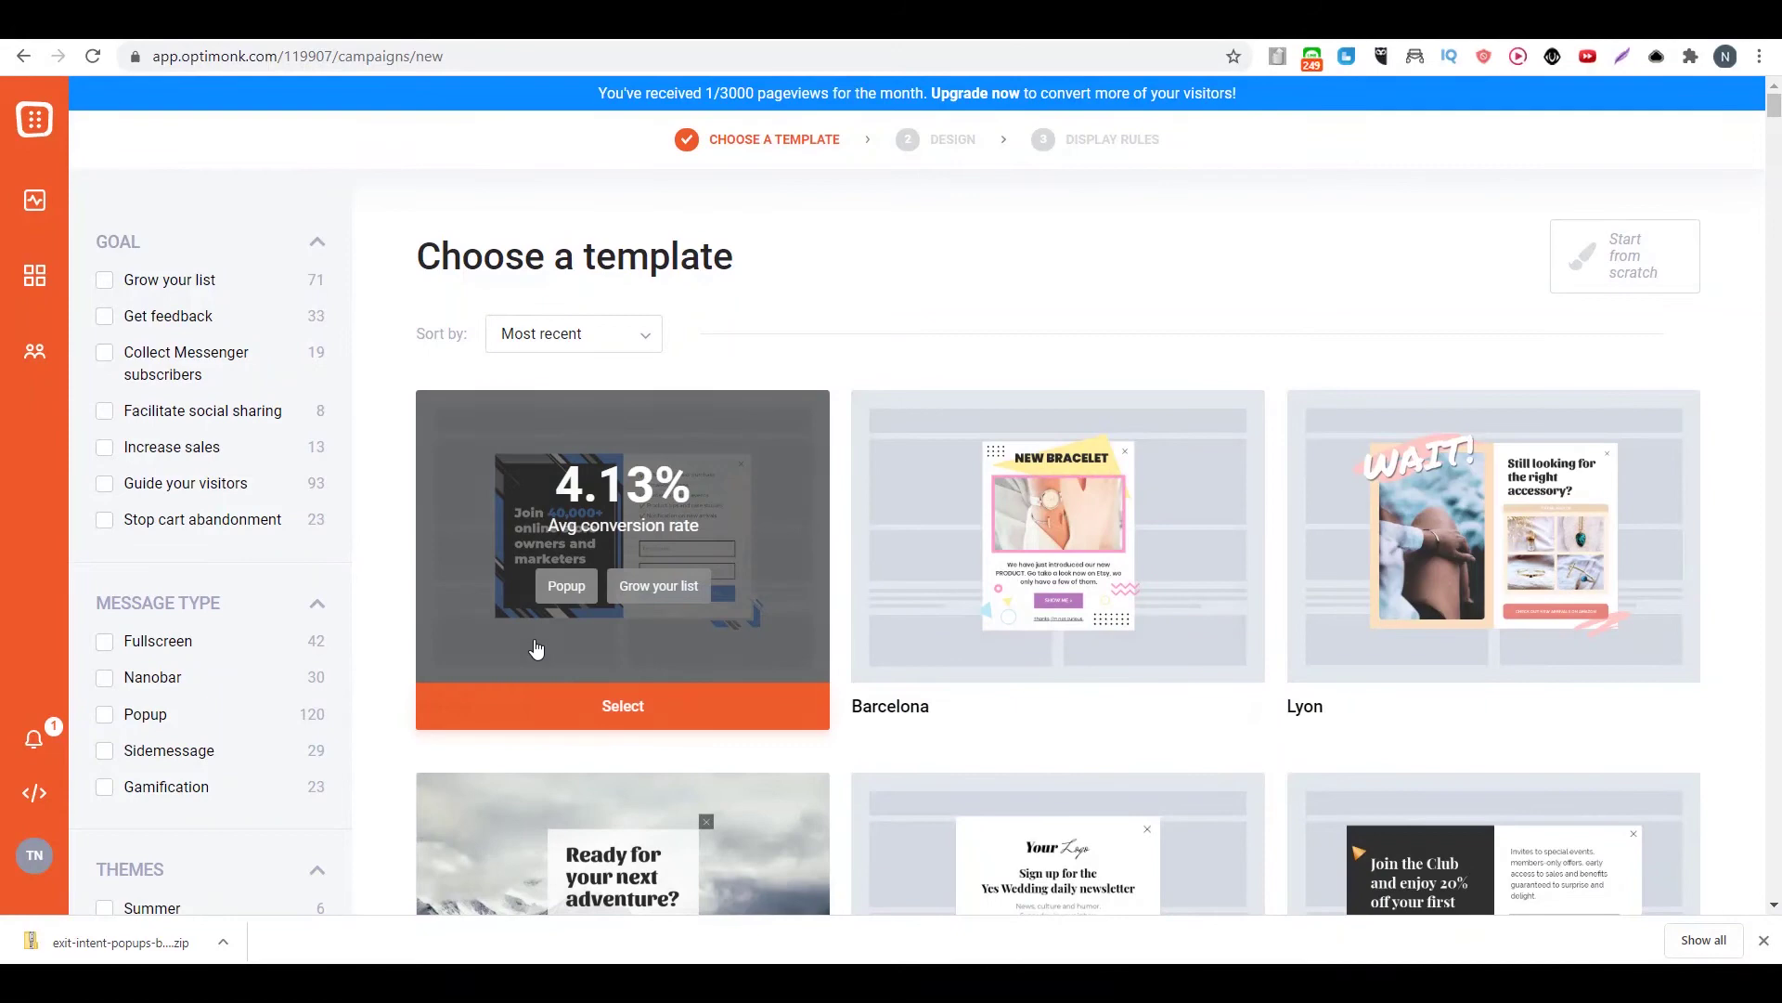
left_click(606, 703)
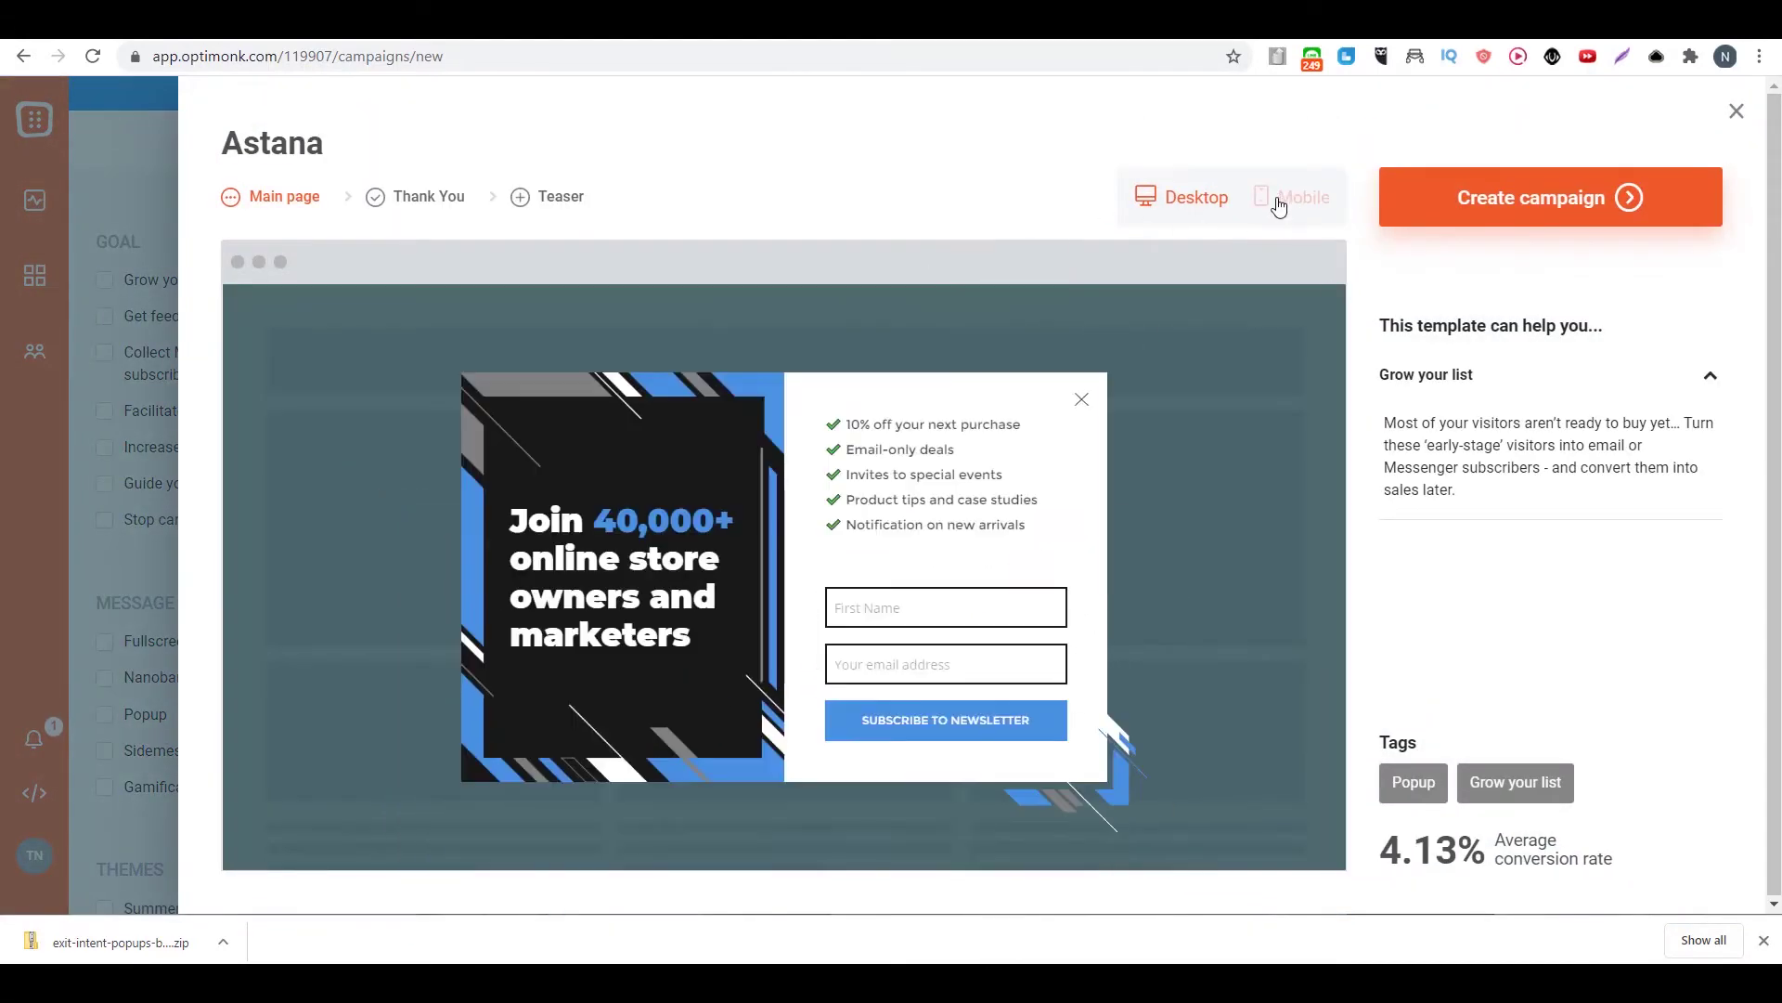
left_click(1286, 199)
left_click(1202, 209)
left_click(1279, 197)
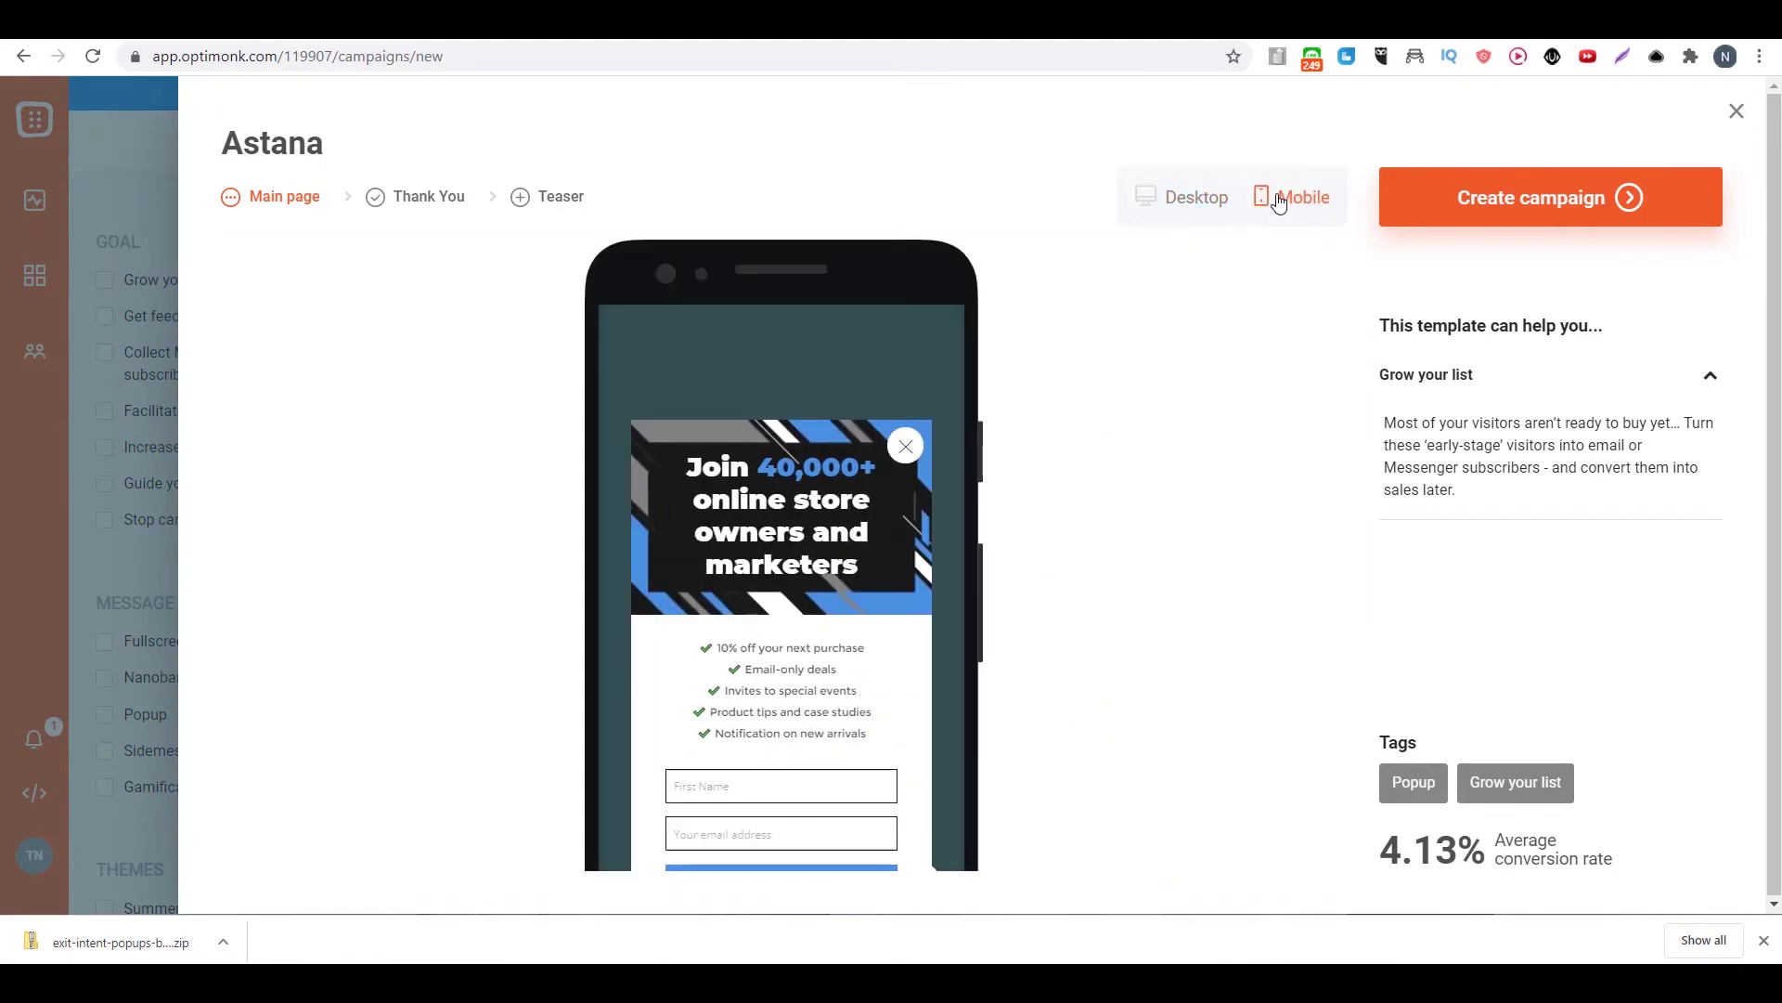
left_click(1483, 206)
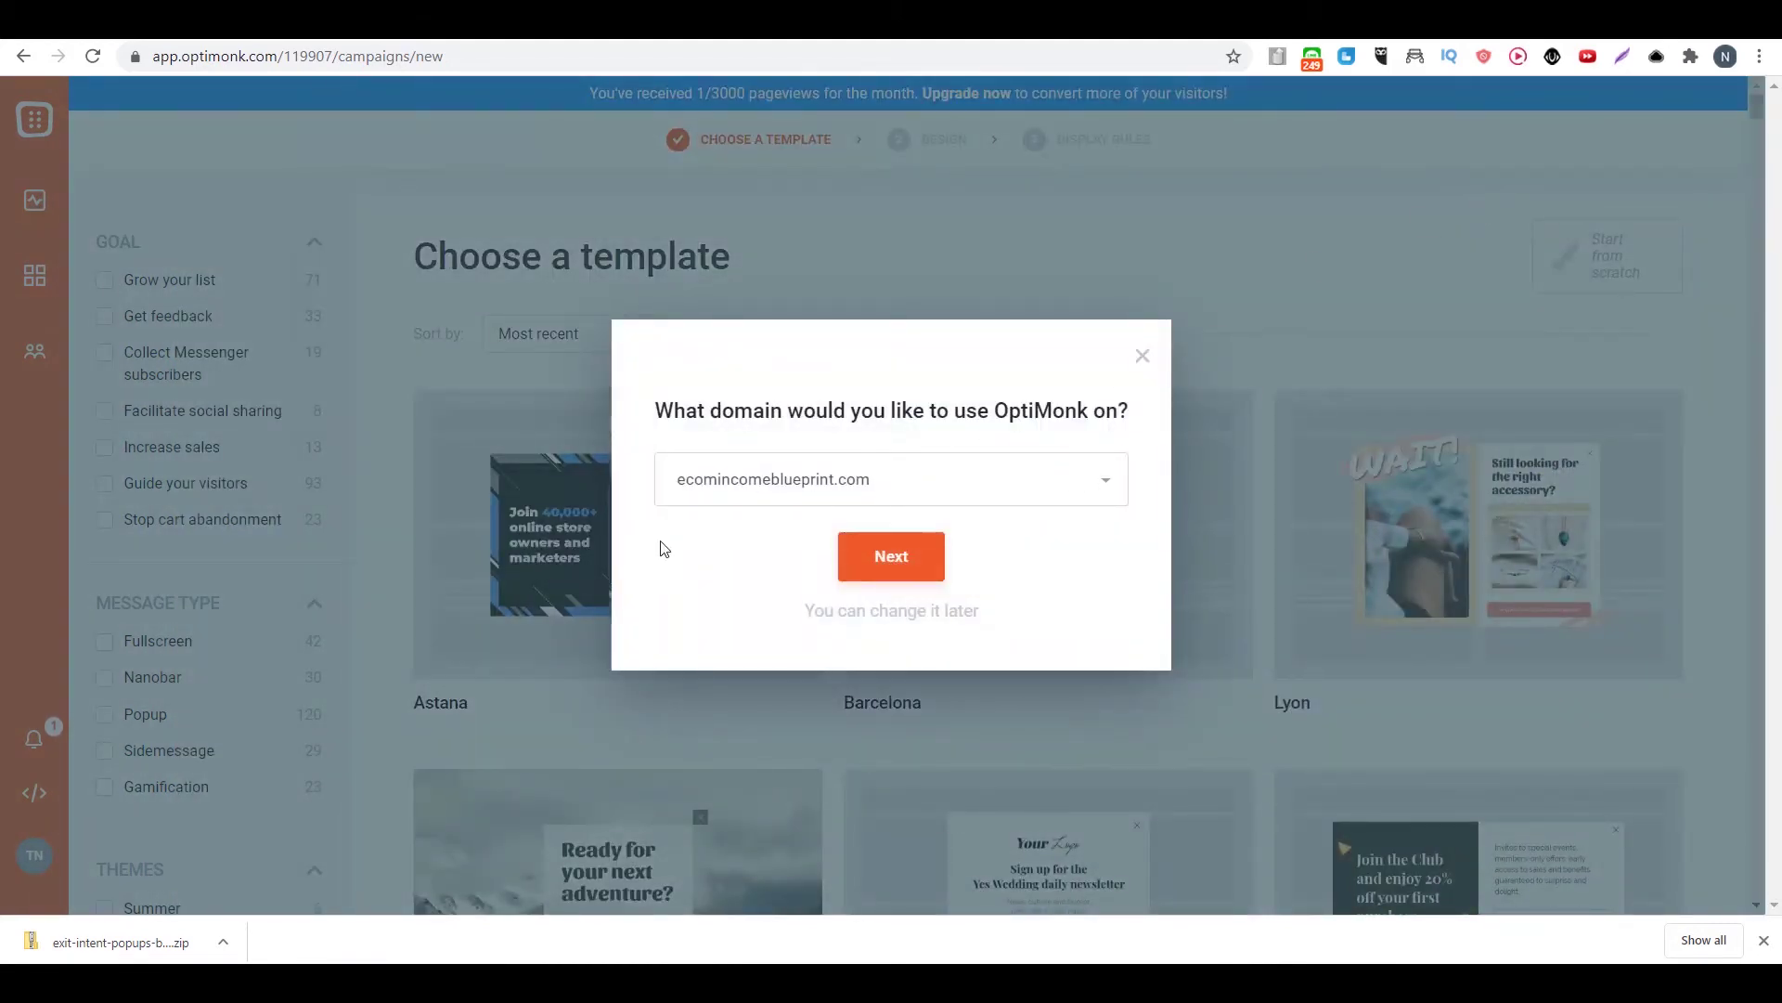
Confirm the ecomincomeblueprint.com domain and replace the Astana headline with the free-training headline at 32px.
left_click(876, 568)
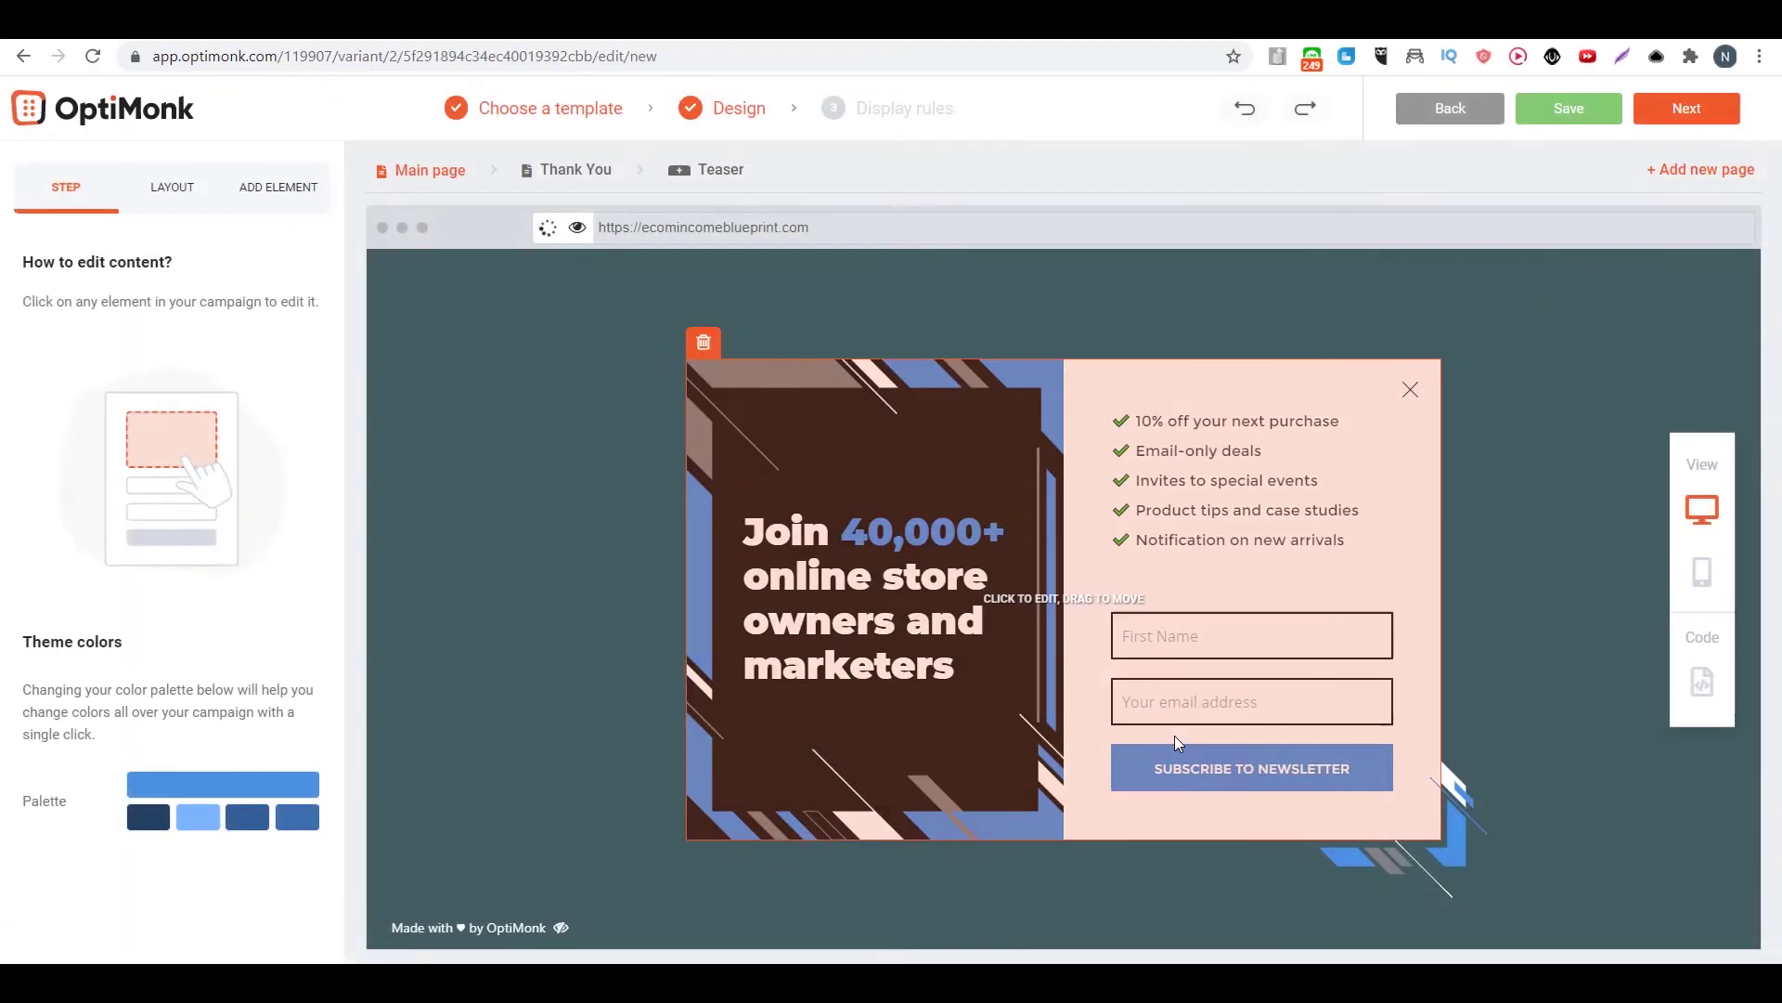
left_click(836, 555)
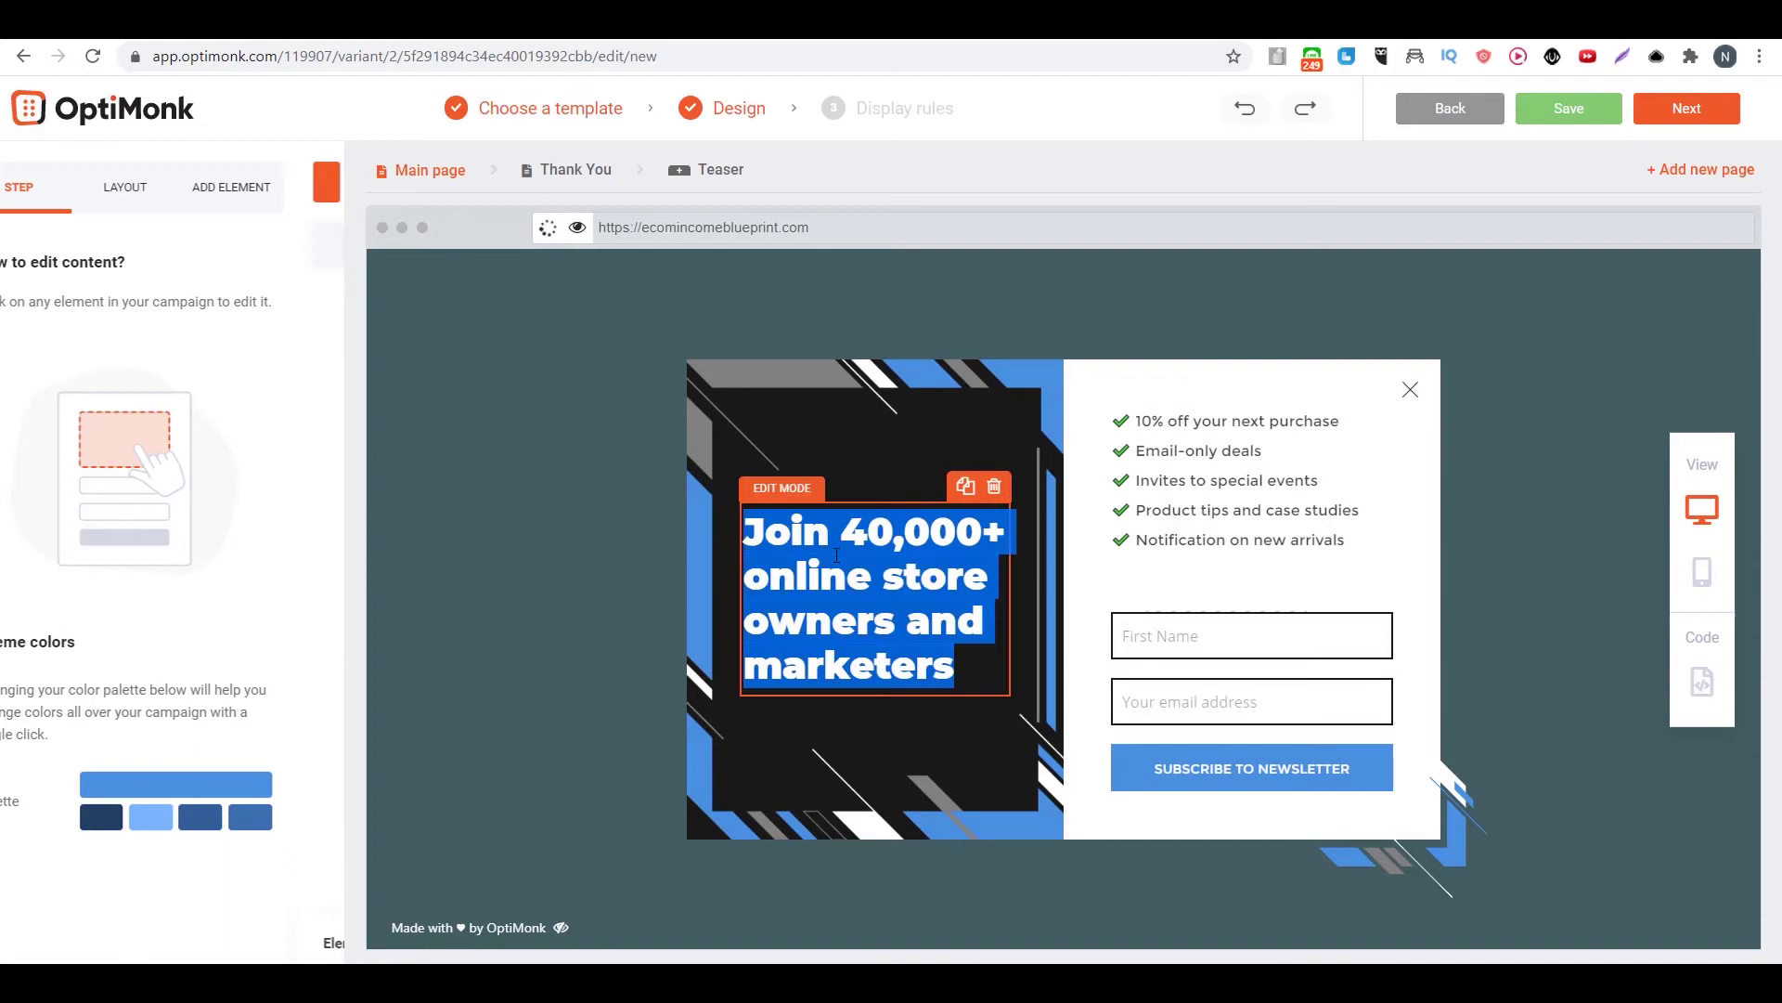
key("BackSpace")
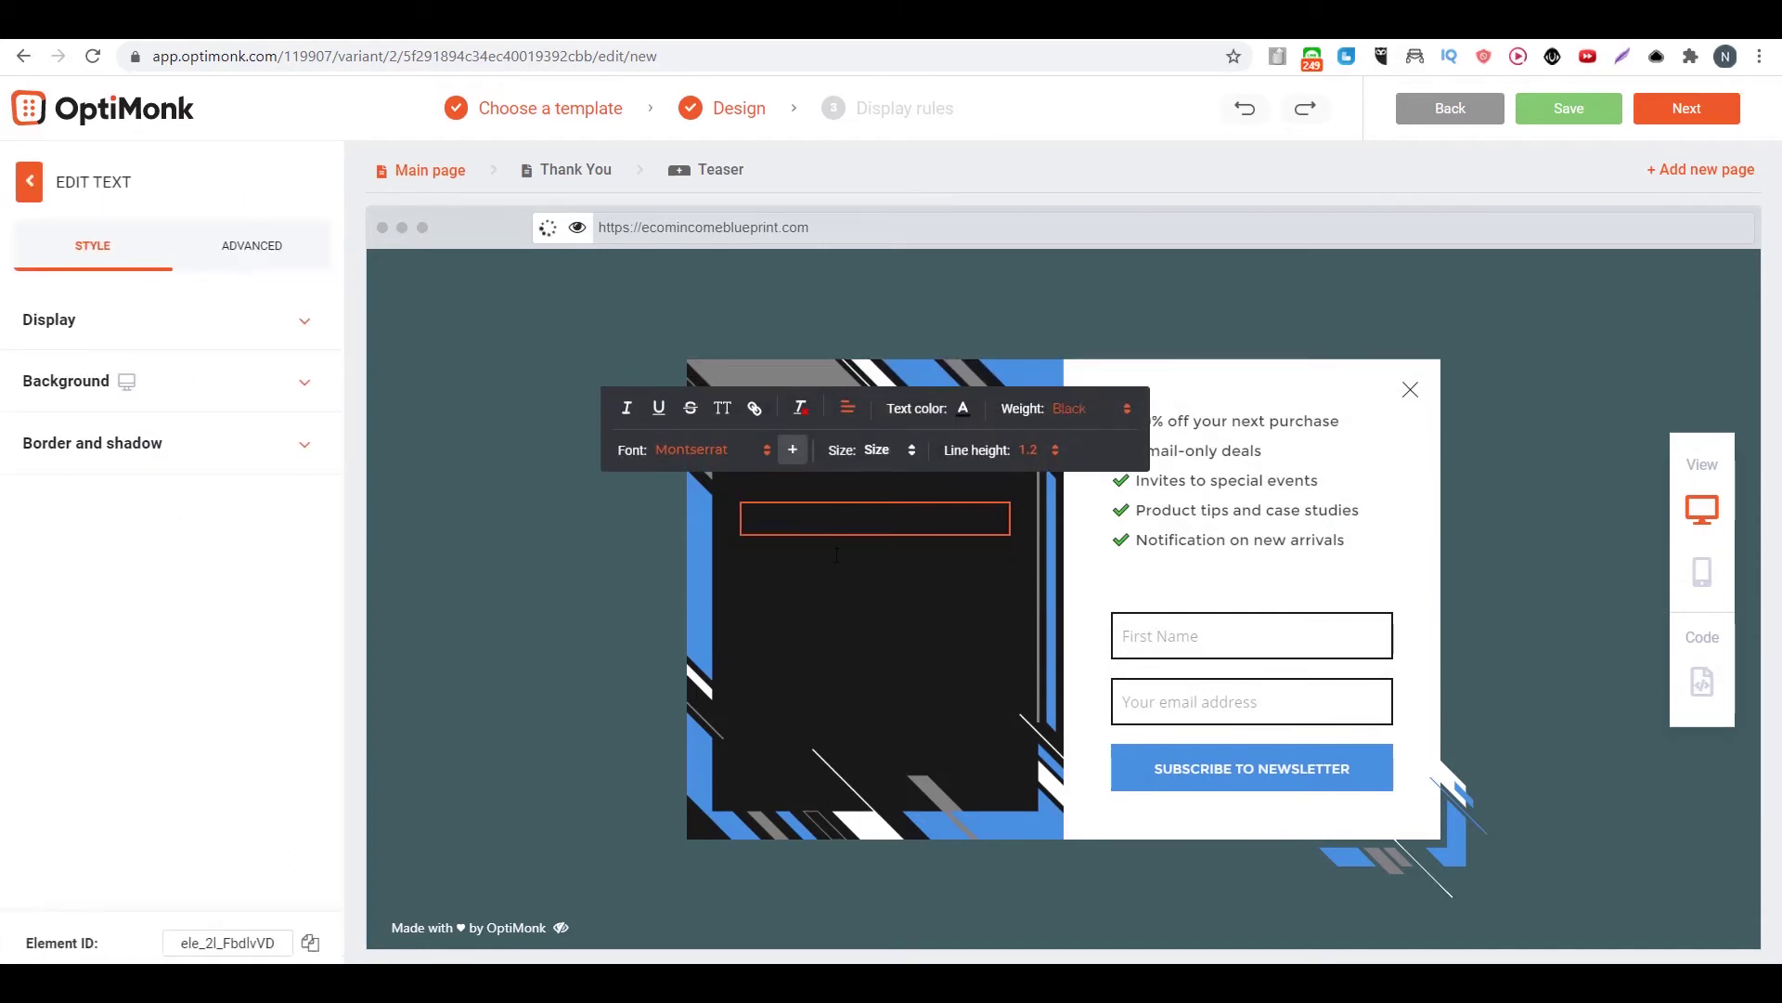
type("Free Training Reveals How To Start Selling On Amaozn And Quit Your 9 To 5")
left_click(917, 449)
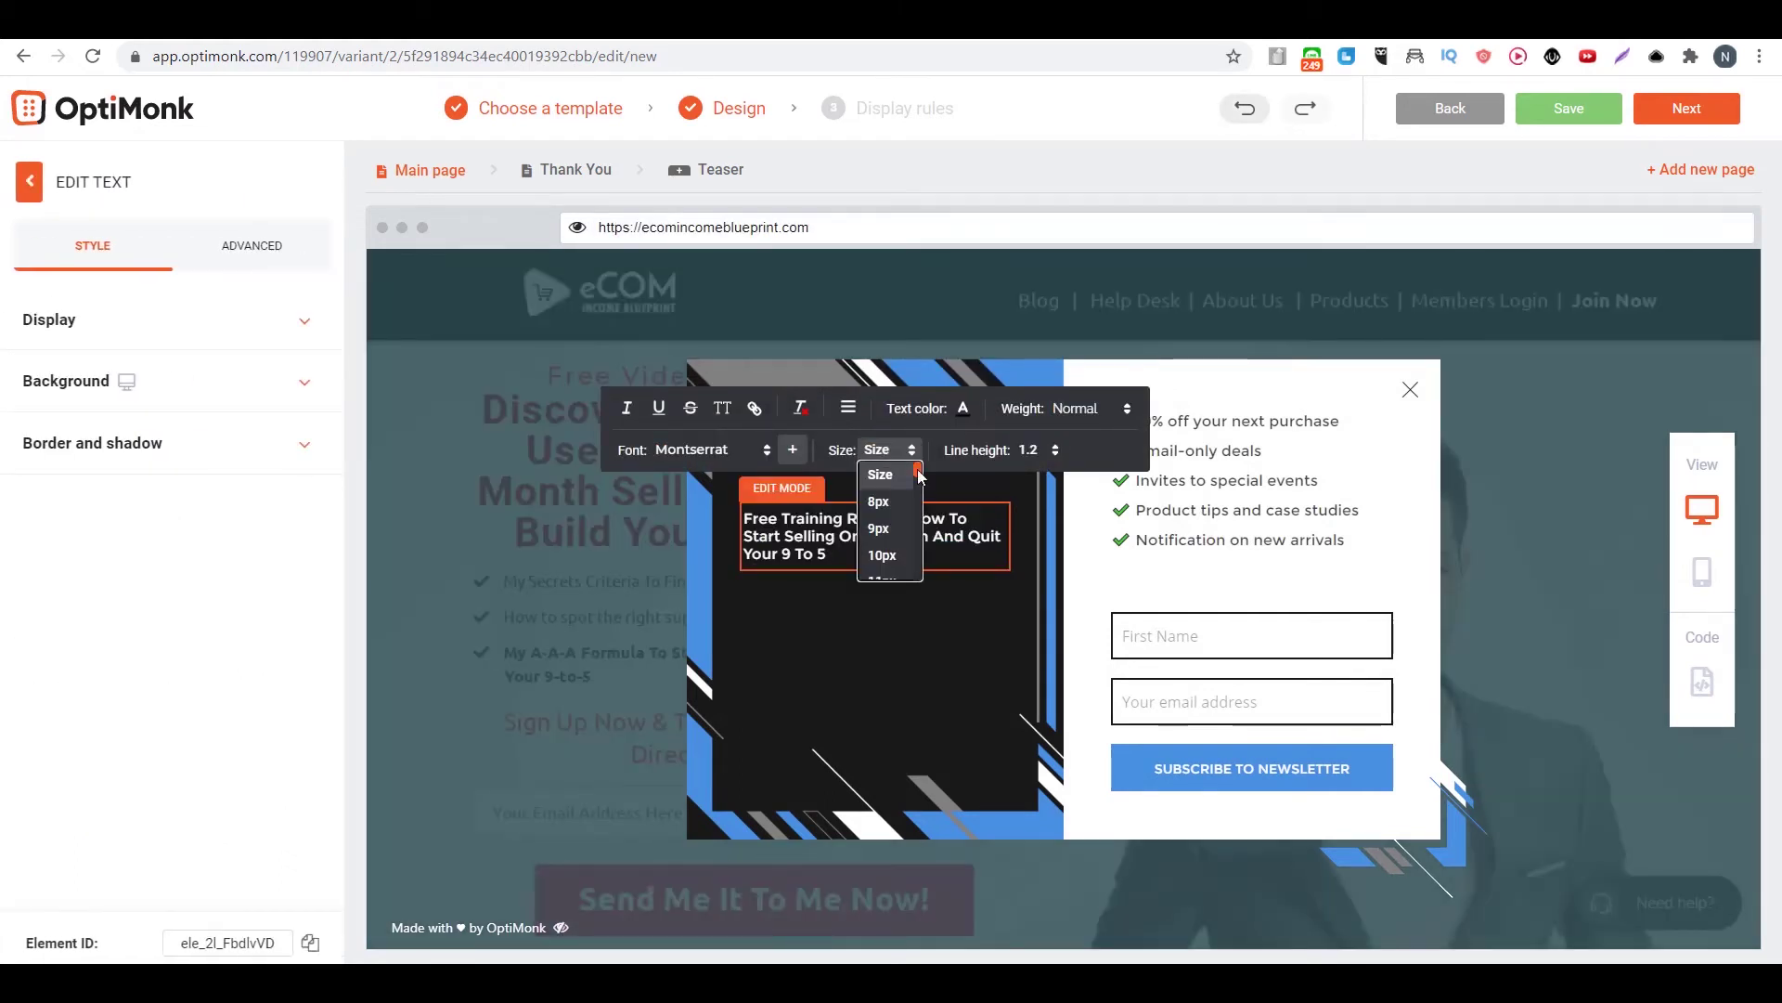
scroll(889, 520, "down", 2)
scroll(890, 530, "down", 3)
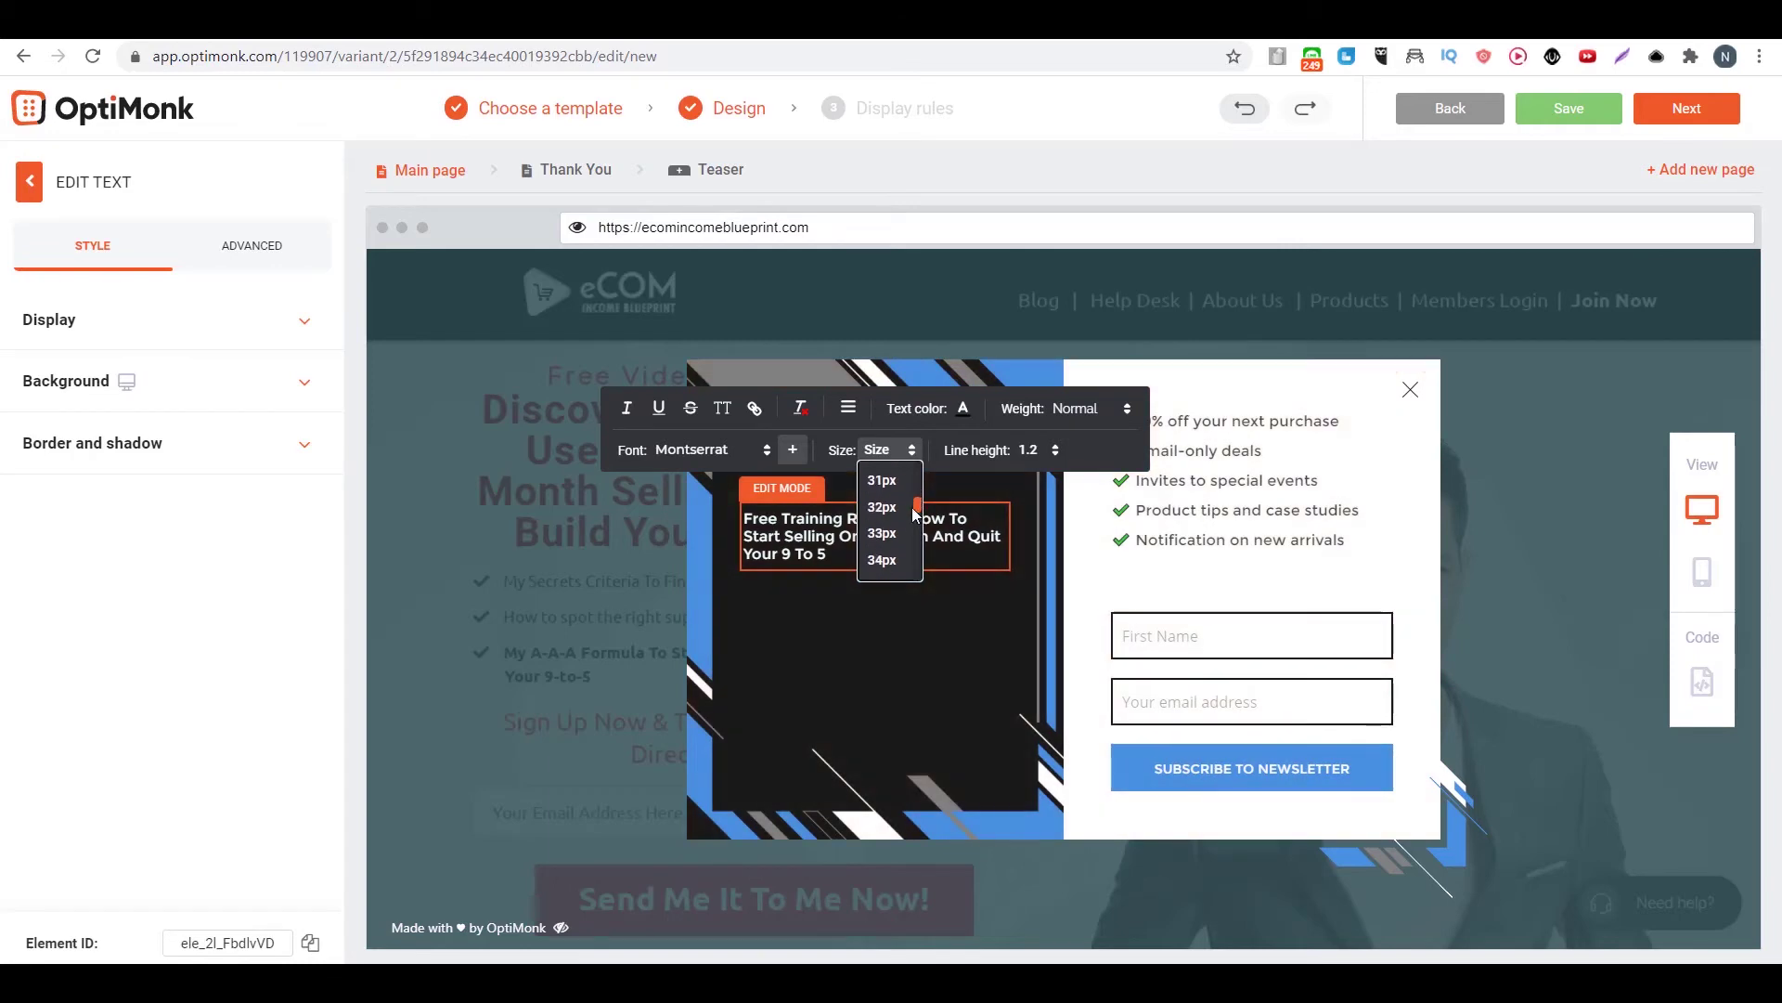
left_click(919, 538)
Replace the bullet list with three Amazon training topics.
left_click(1293, 517)
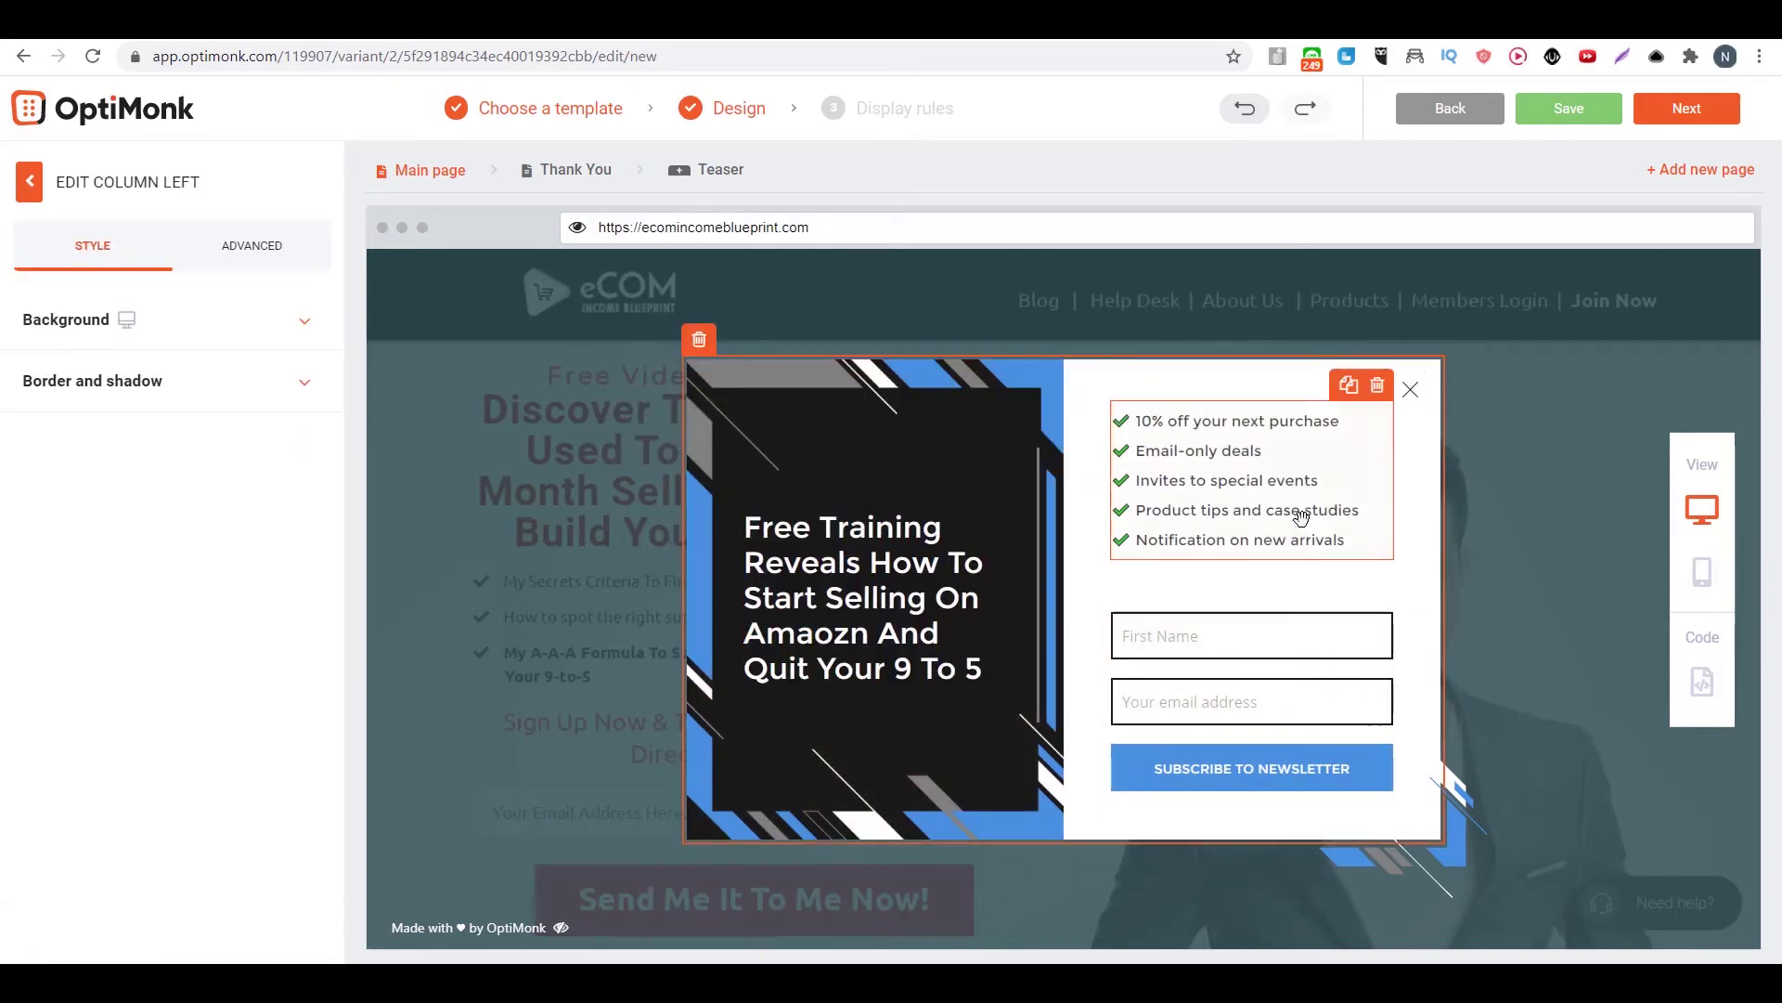
double_click(1245, 426)
key("ctrl+a")
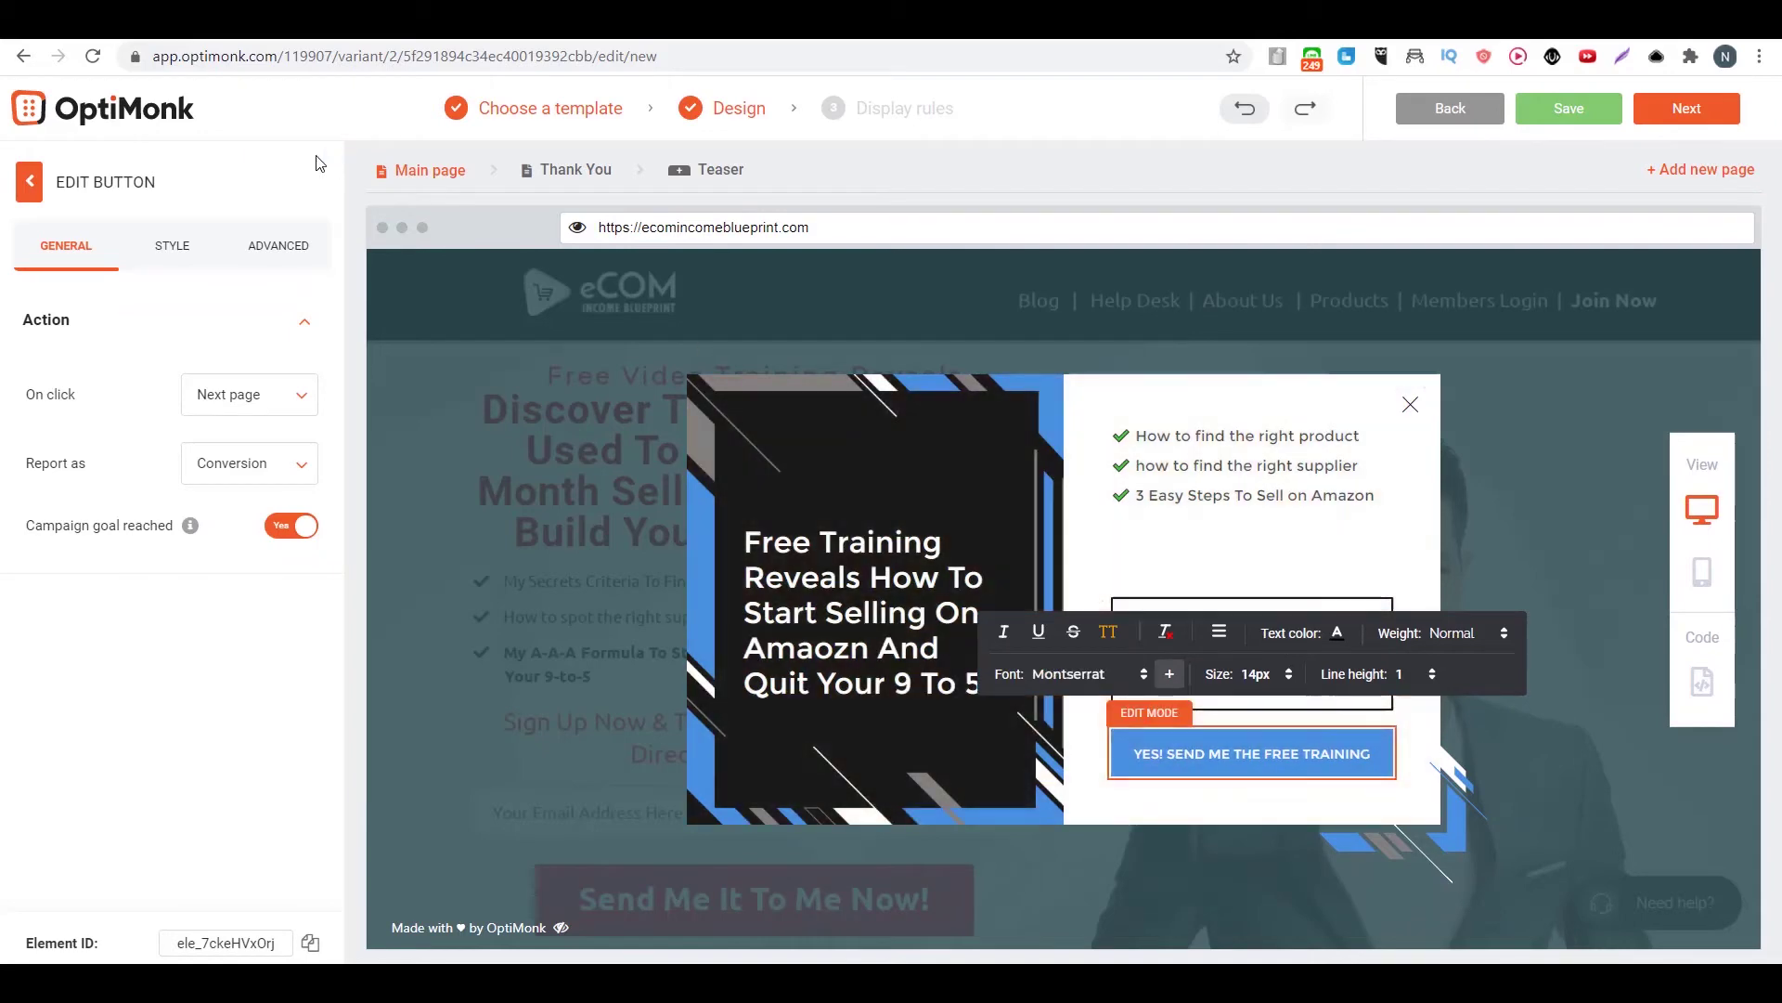
left_click(172, 249)
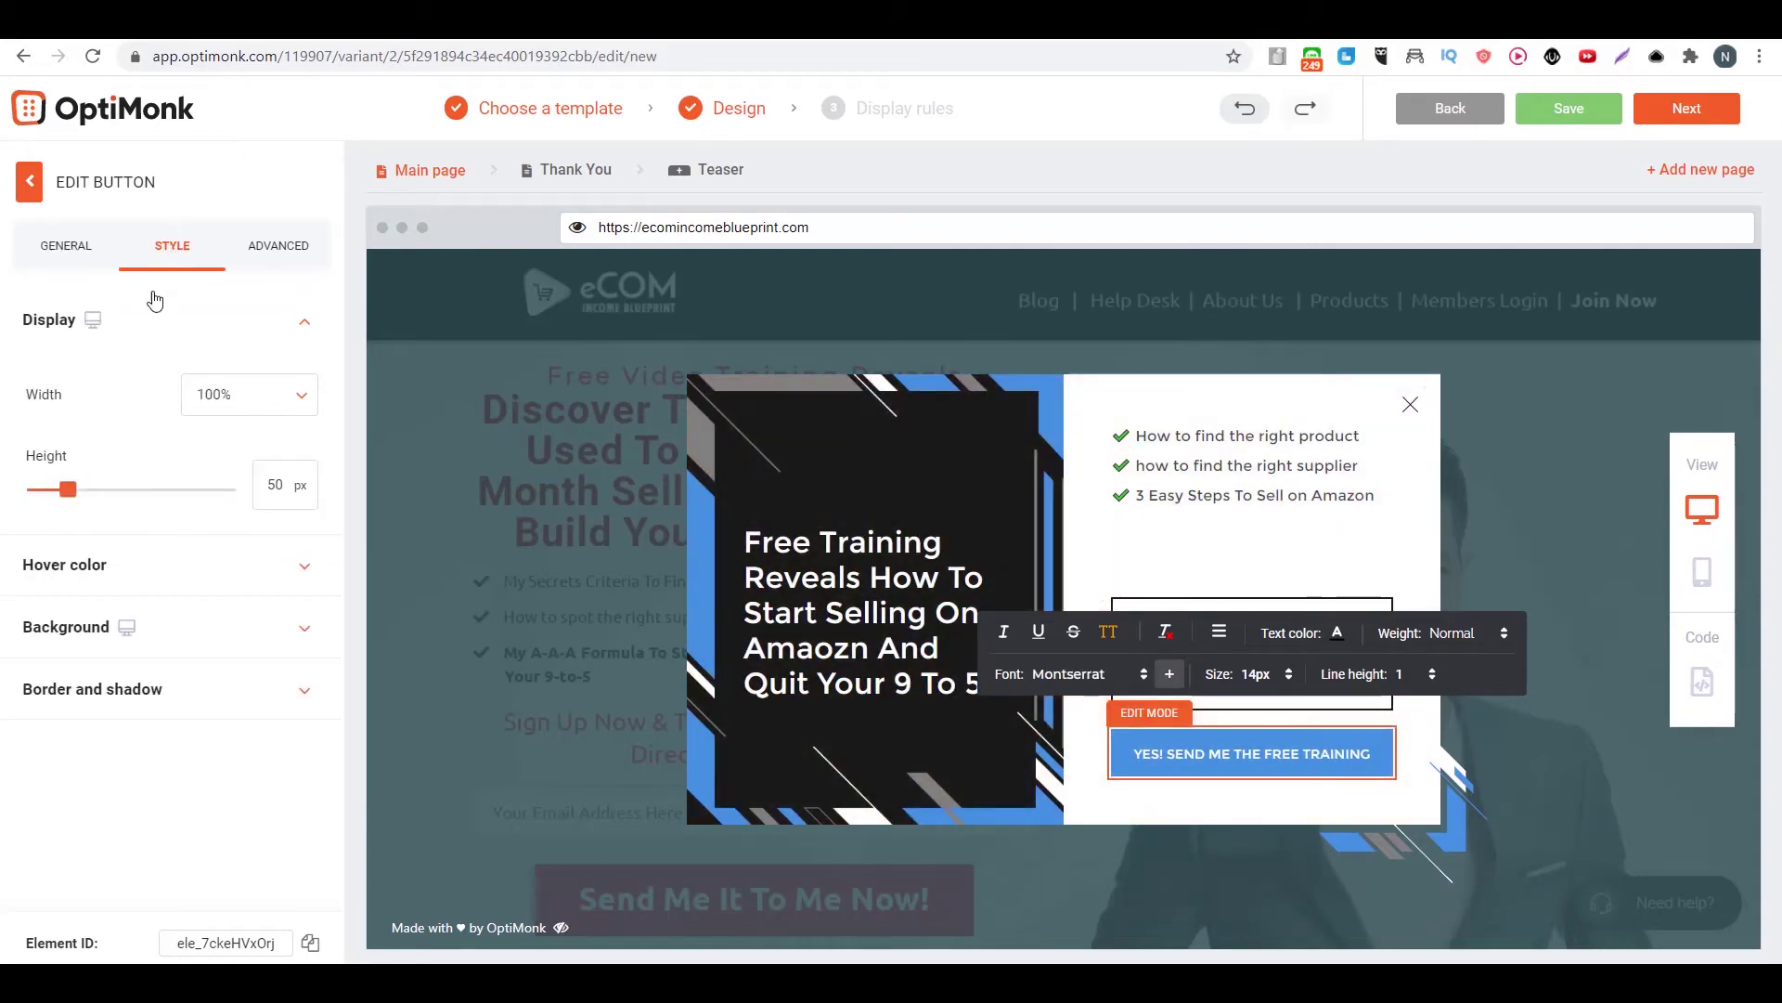
Make the button's hover border and hover background colours red.
left_click(211, 584)
left_click(235, 632)
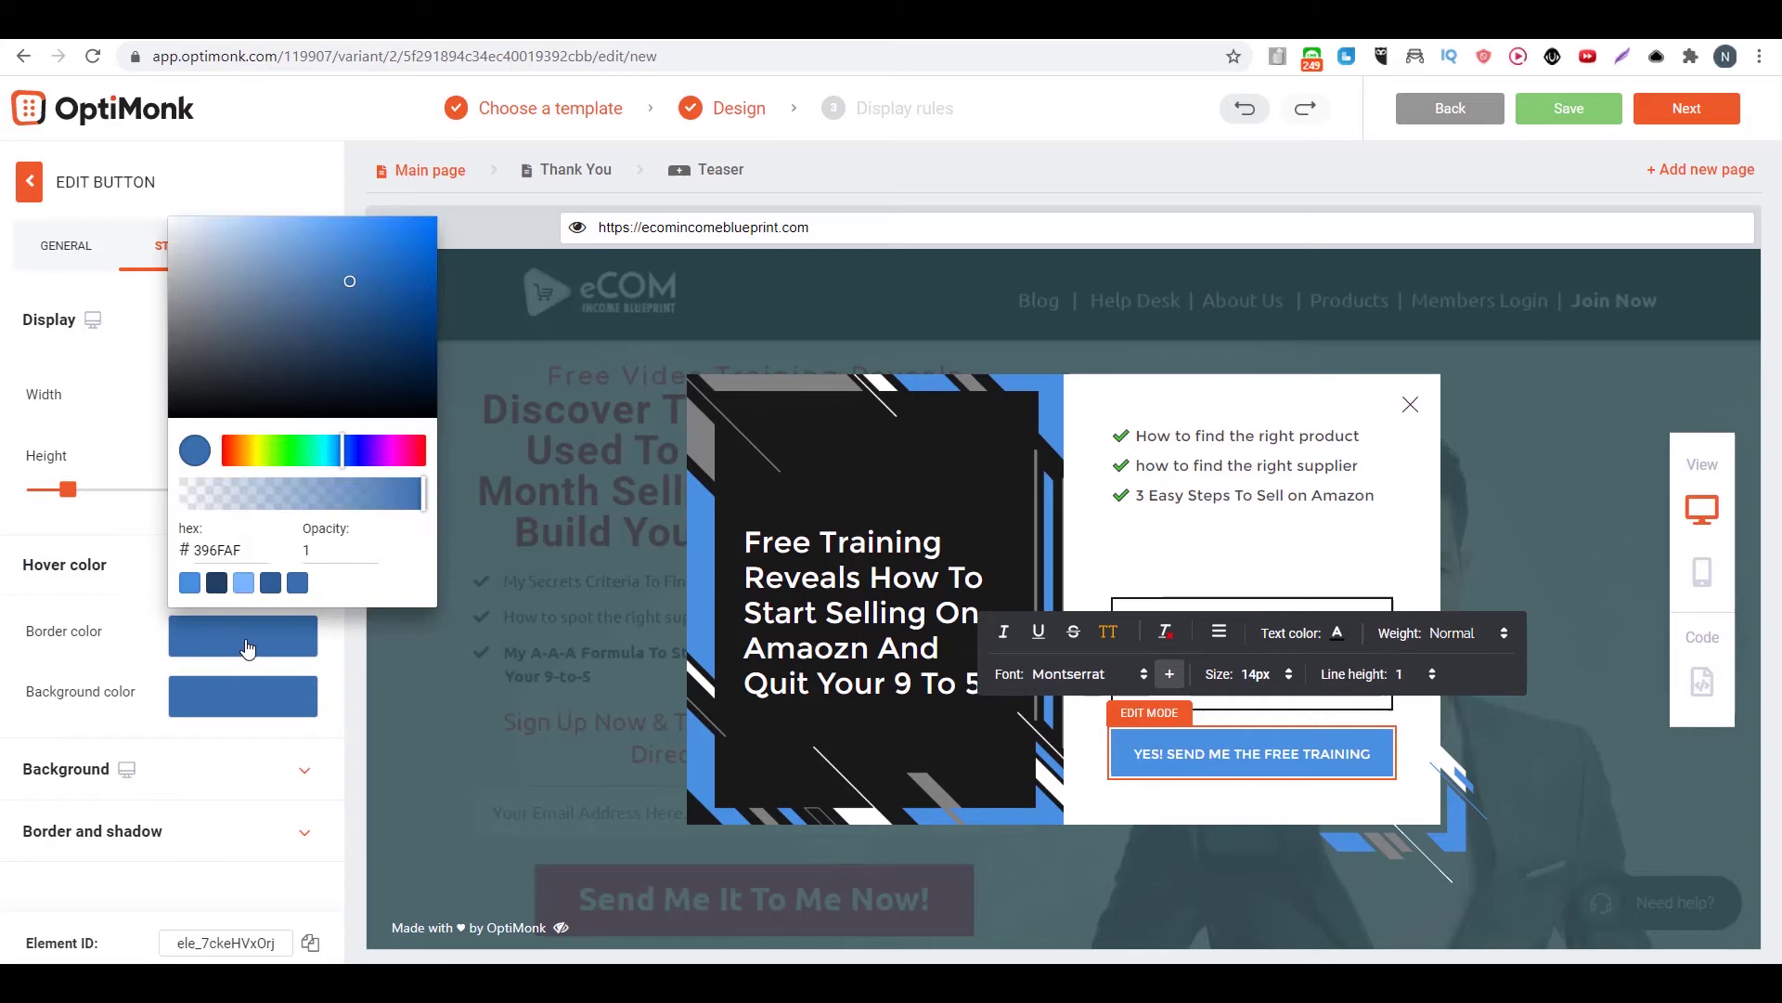
left_click_drag(239, 459, 196, 390)
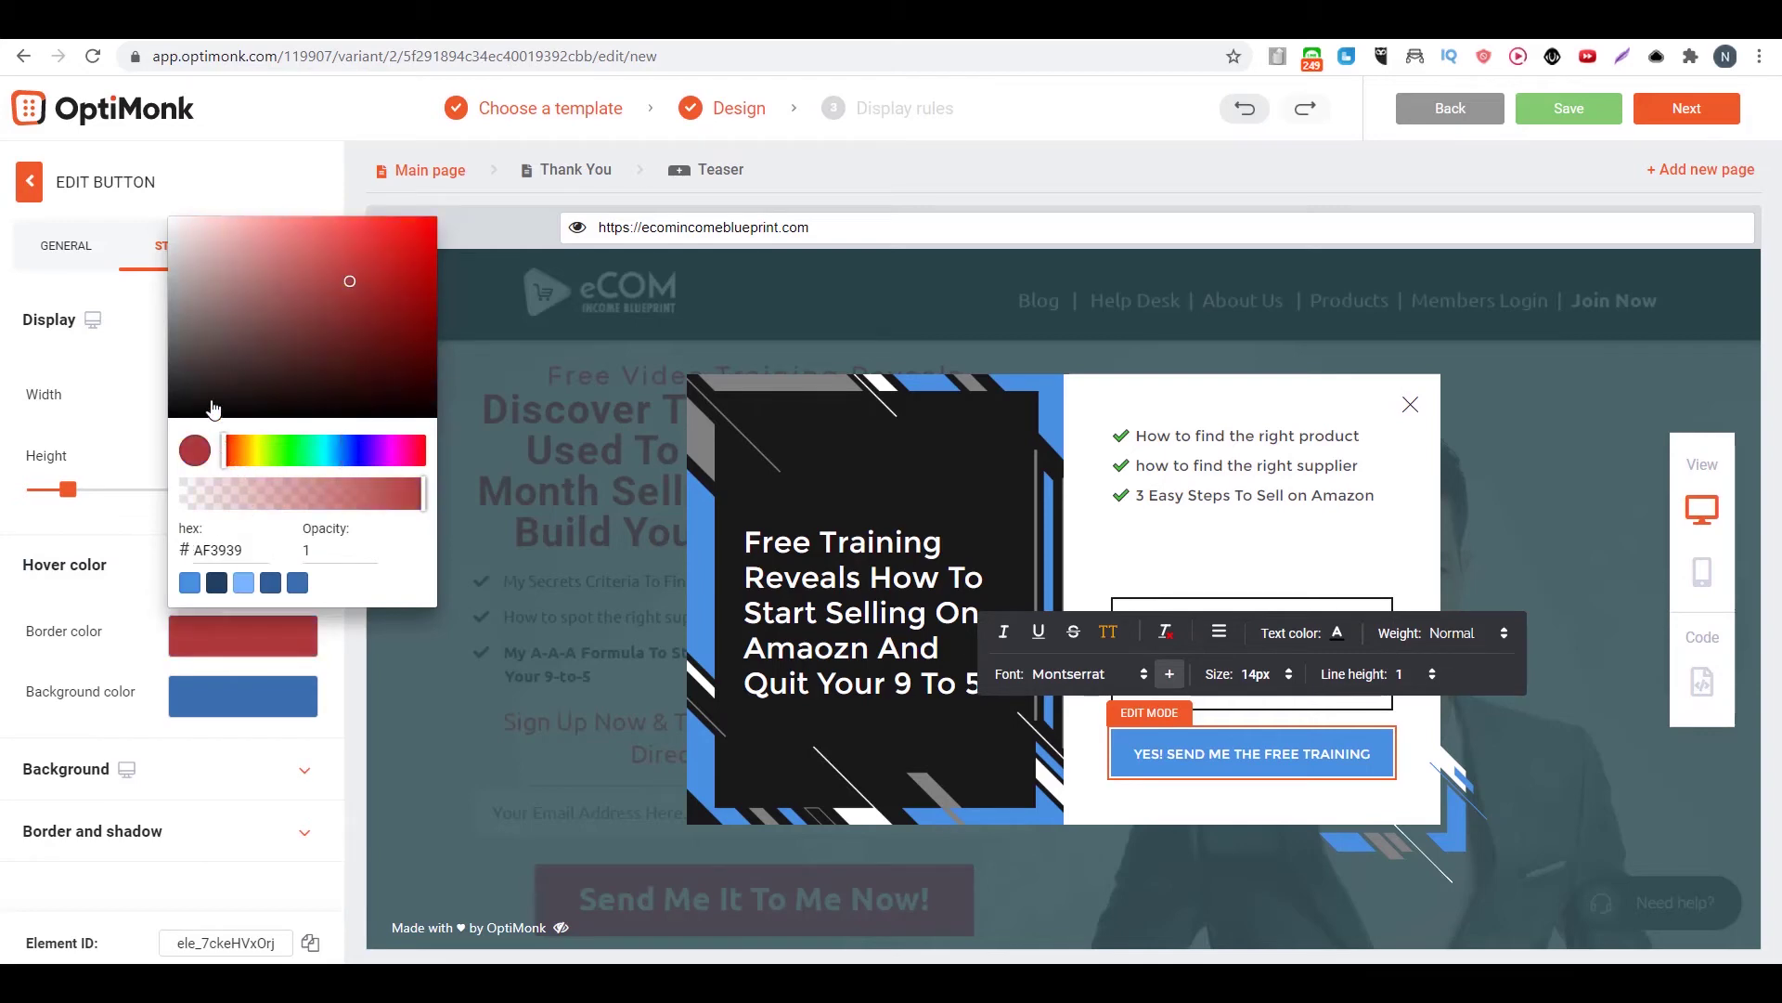
left_click(209, 688)
left_click(231, 682)
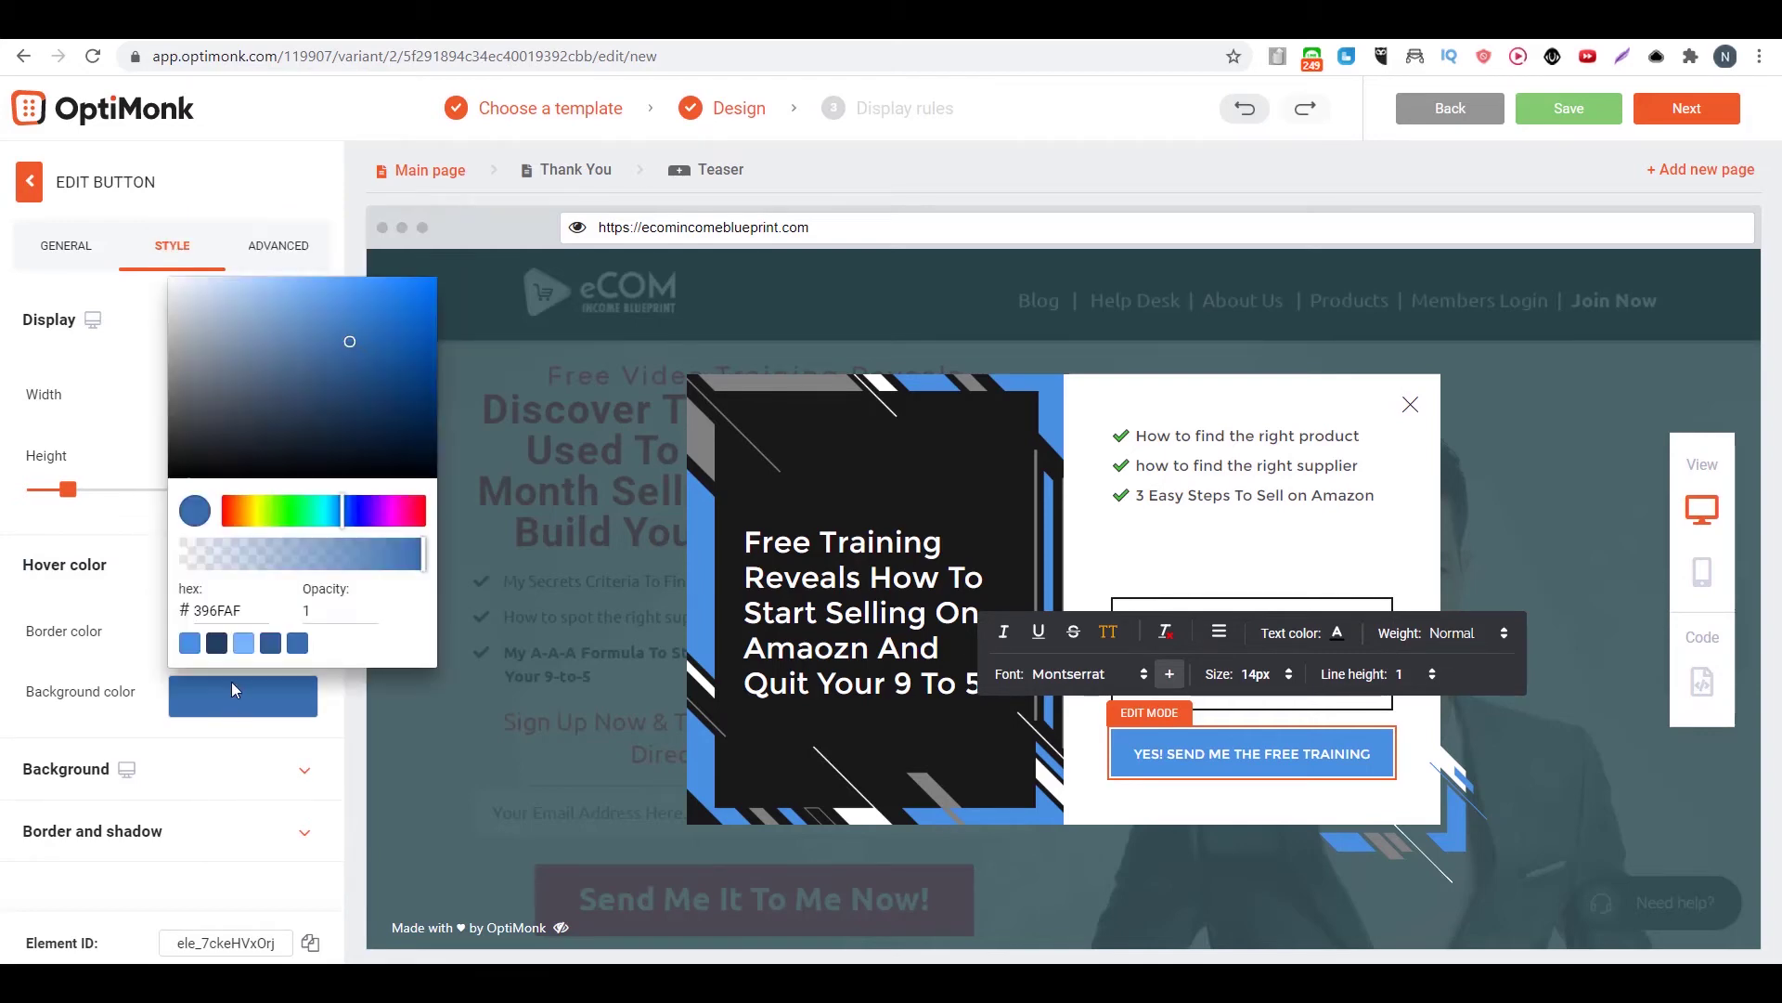
left_click(229, 511)
left_click_drag(357, 380, 435, 278)
left_click(581, 227)
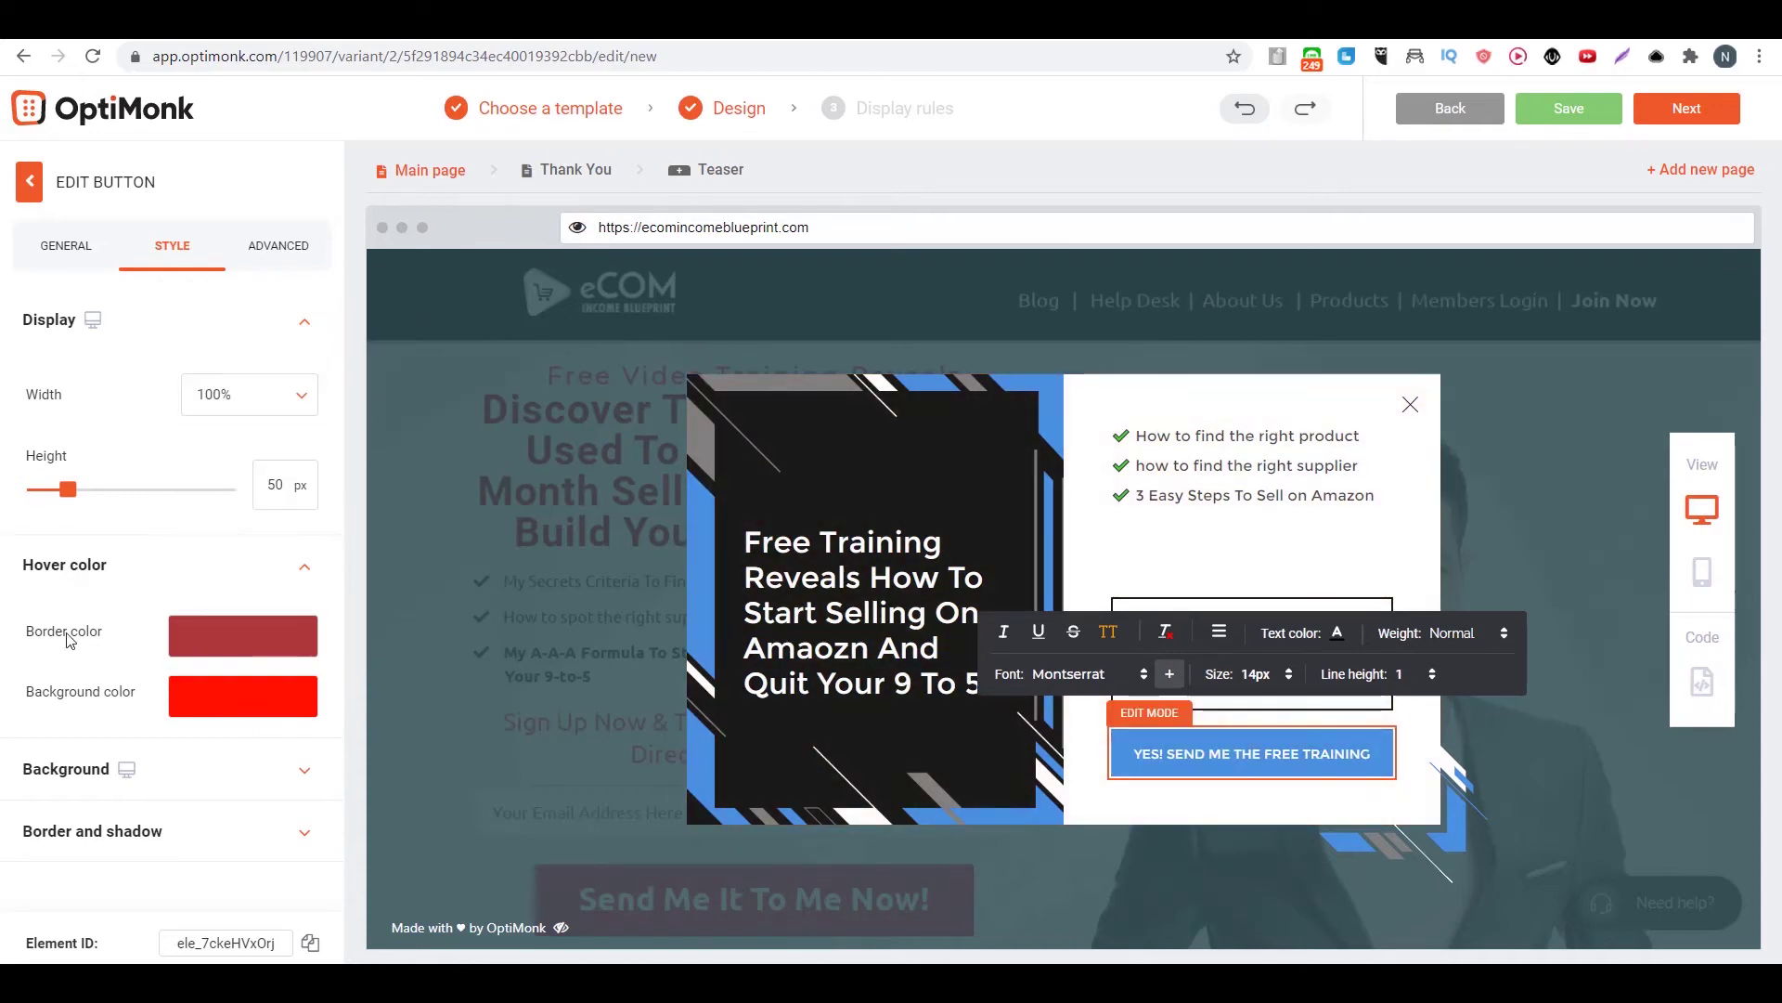
Give the opt-in button a solid orange #FF7600 background.
left_click(191, 770)
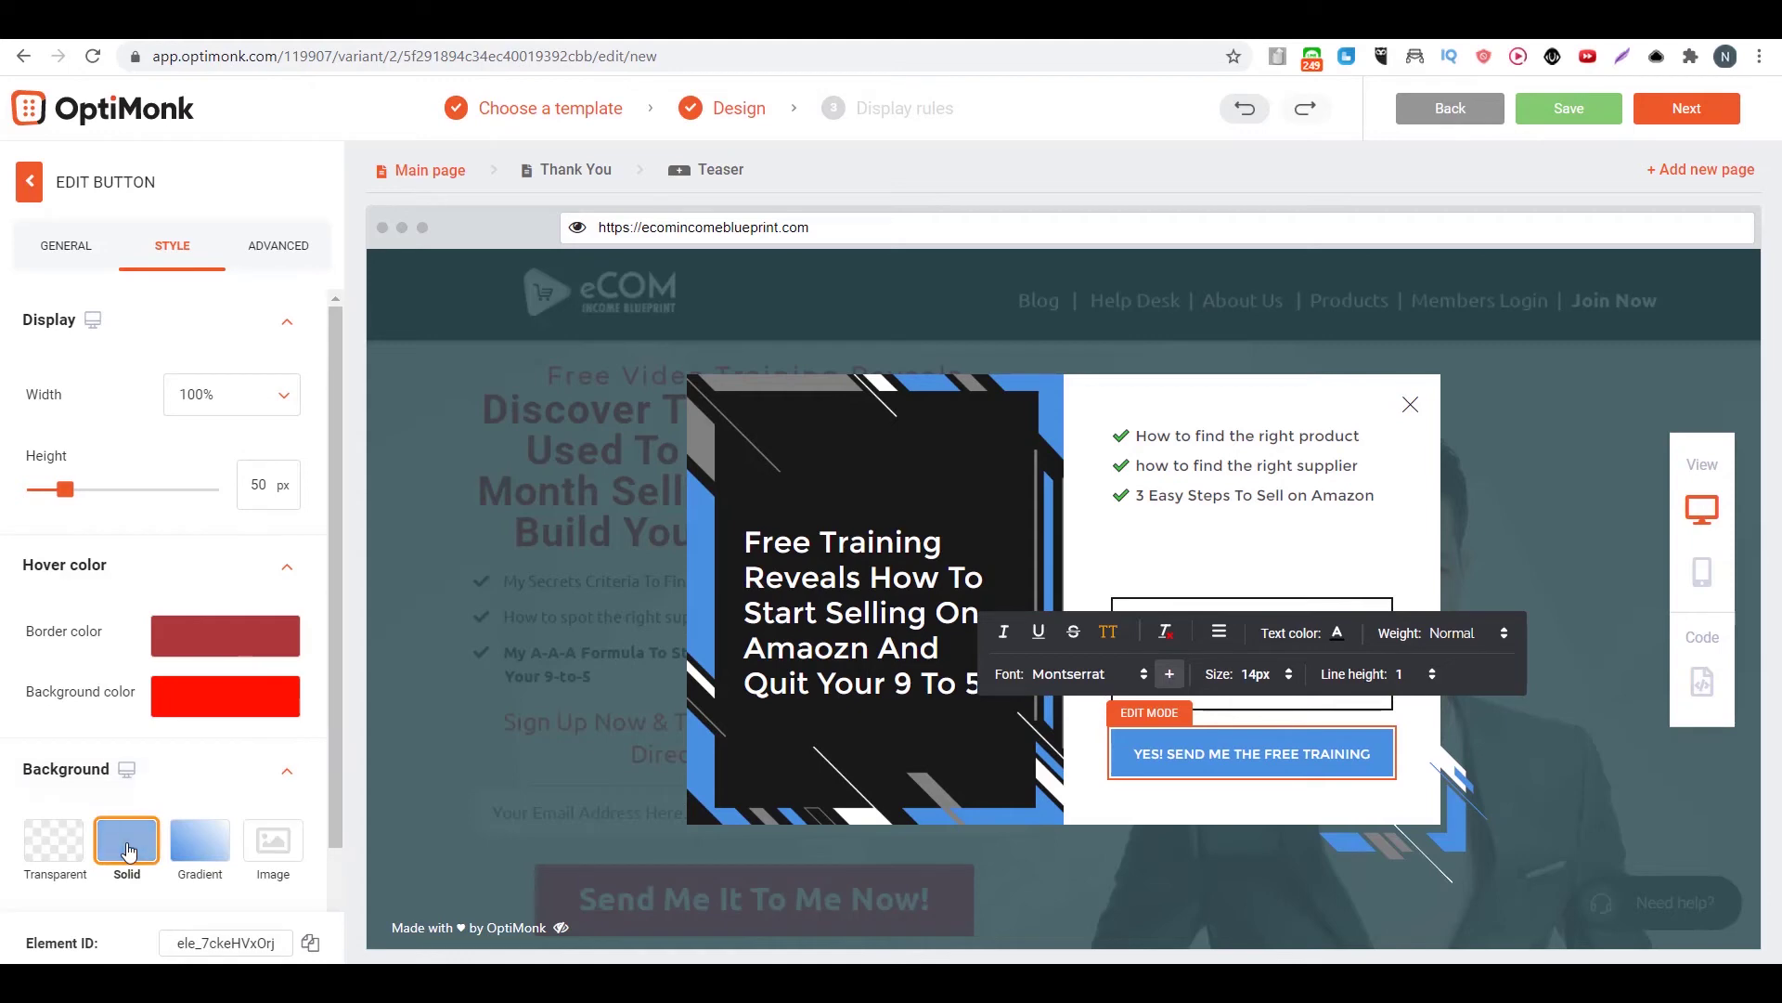
scroll(167, 796, "down", 2)
left_click(190, 817)
left_click(223, 621)
left_click_drag(279, 536, 414, 391)
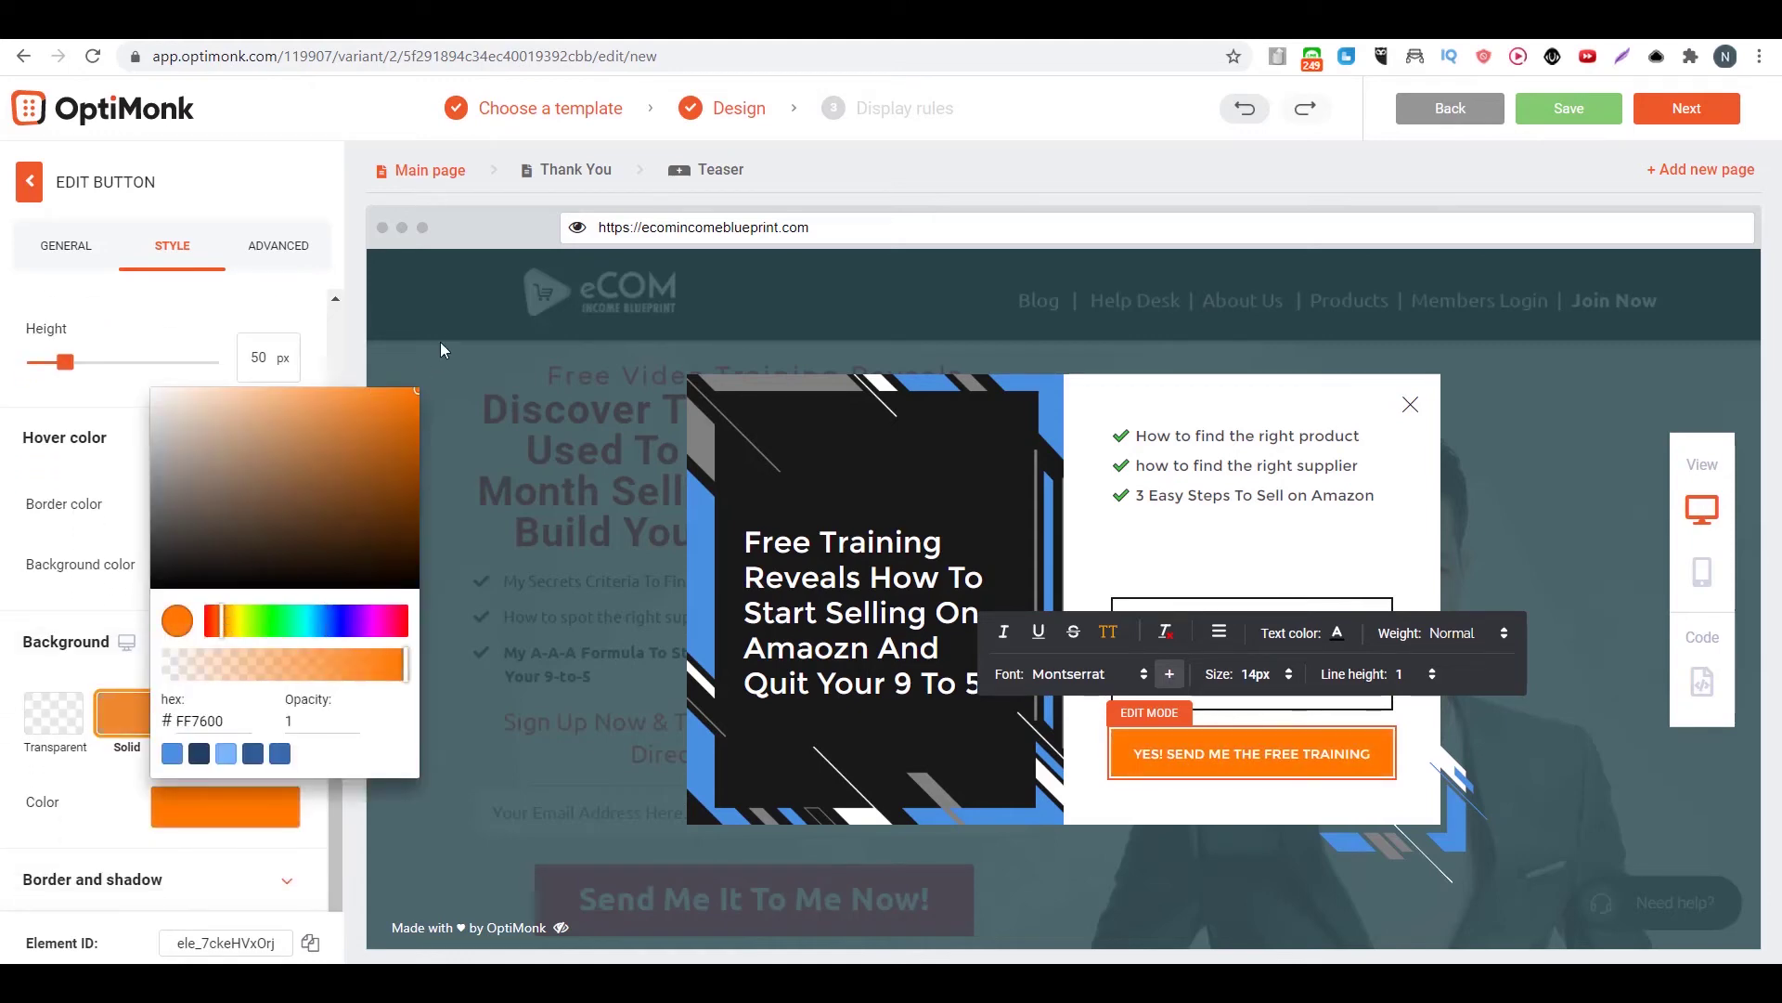
left_click(472, 342)
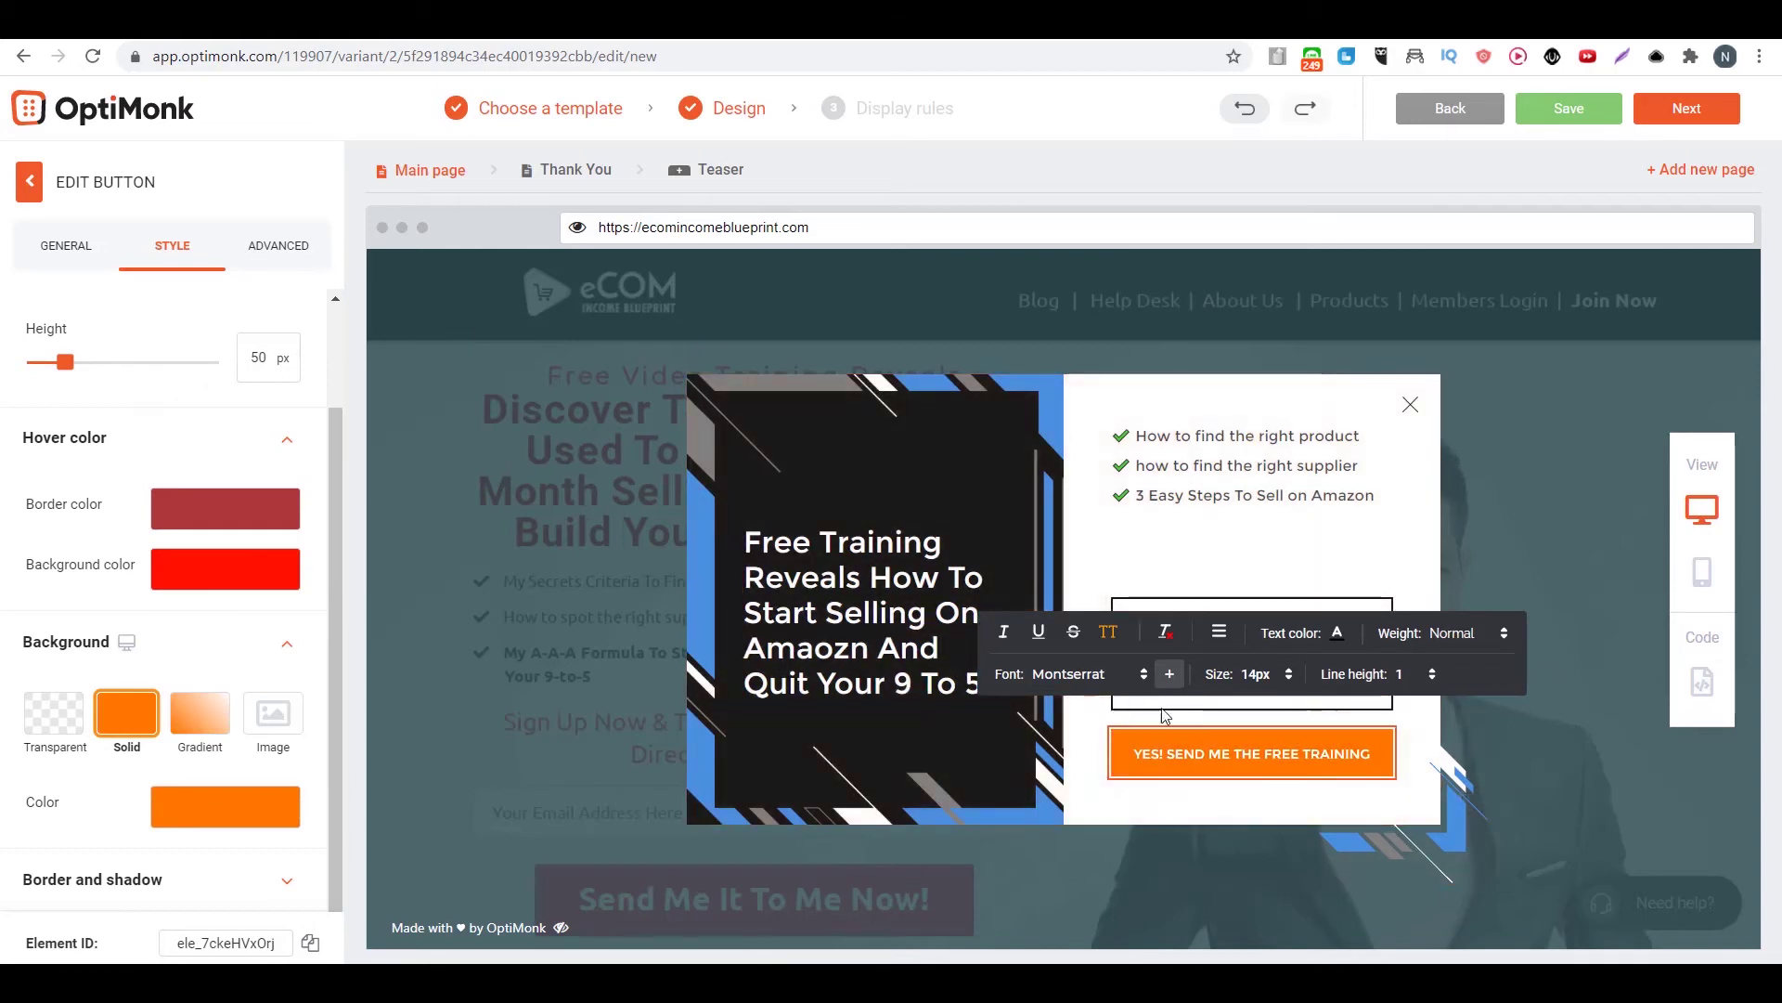
scroll(200, 464, "up", 2)
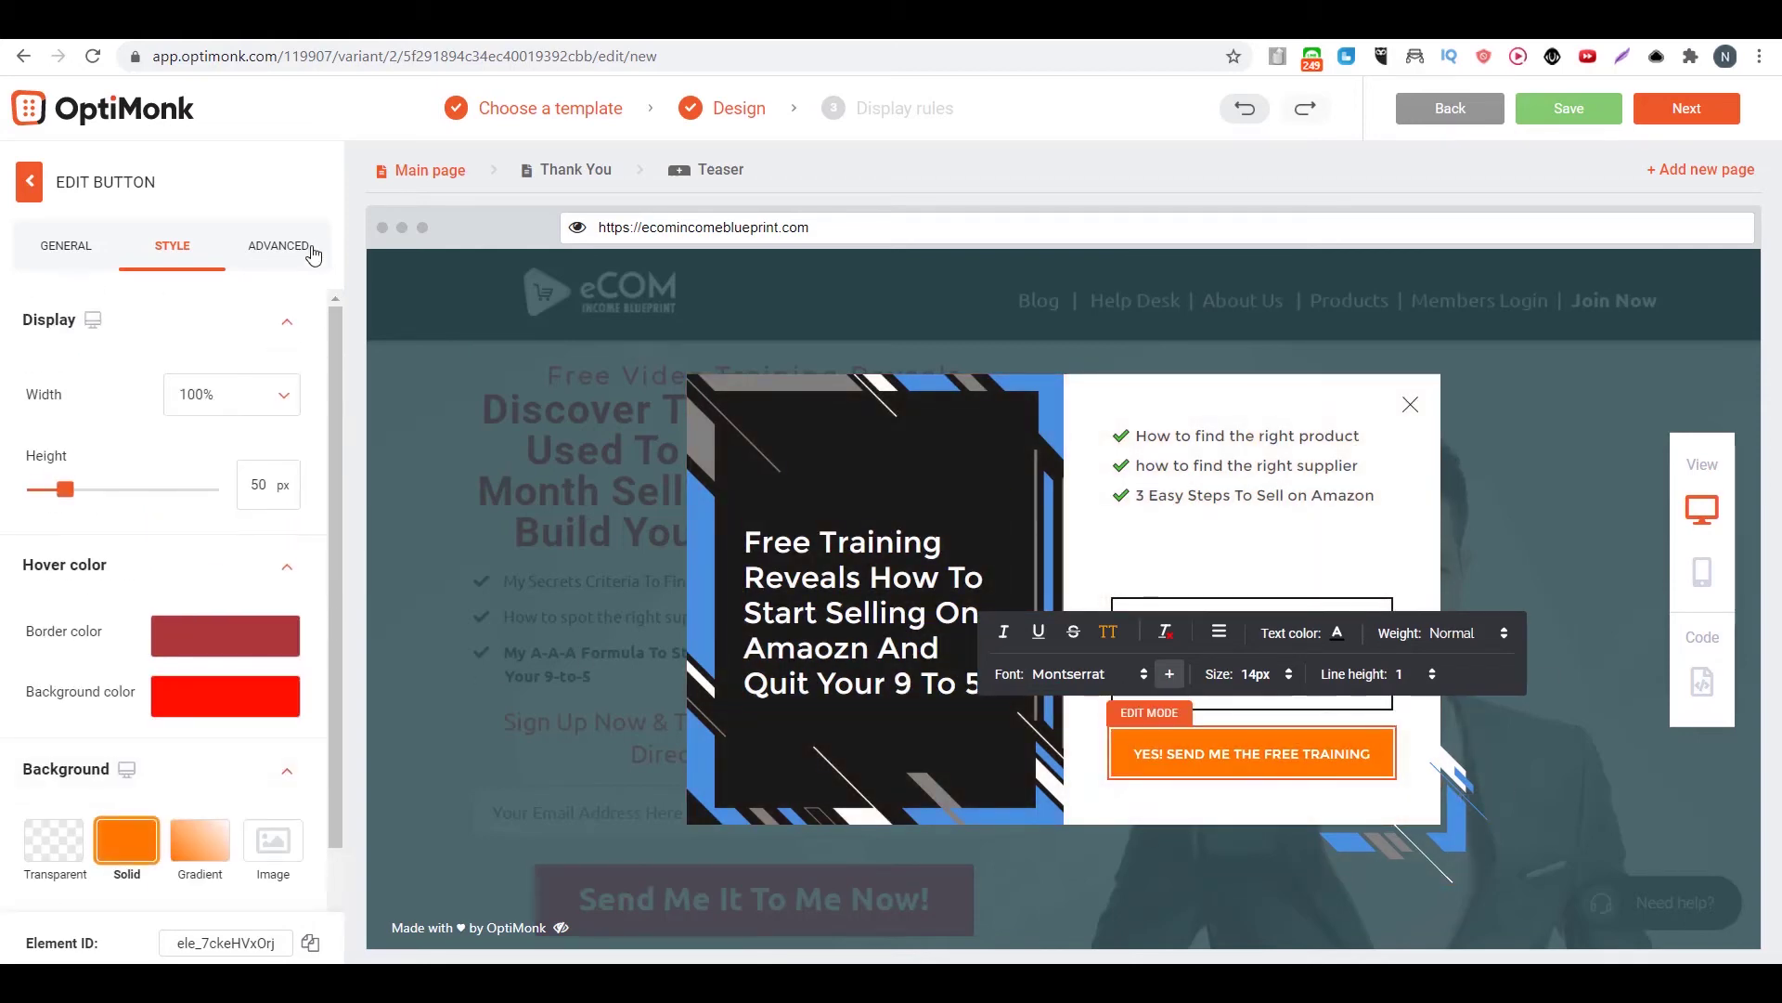
left_click(312, 254)
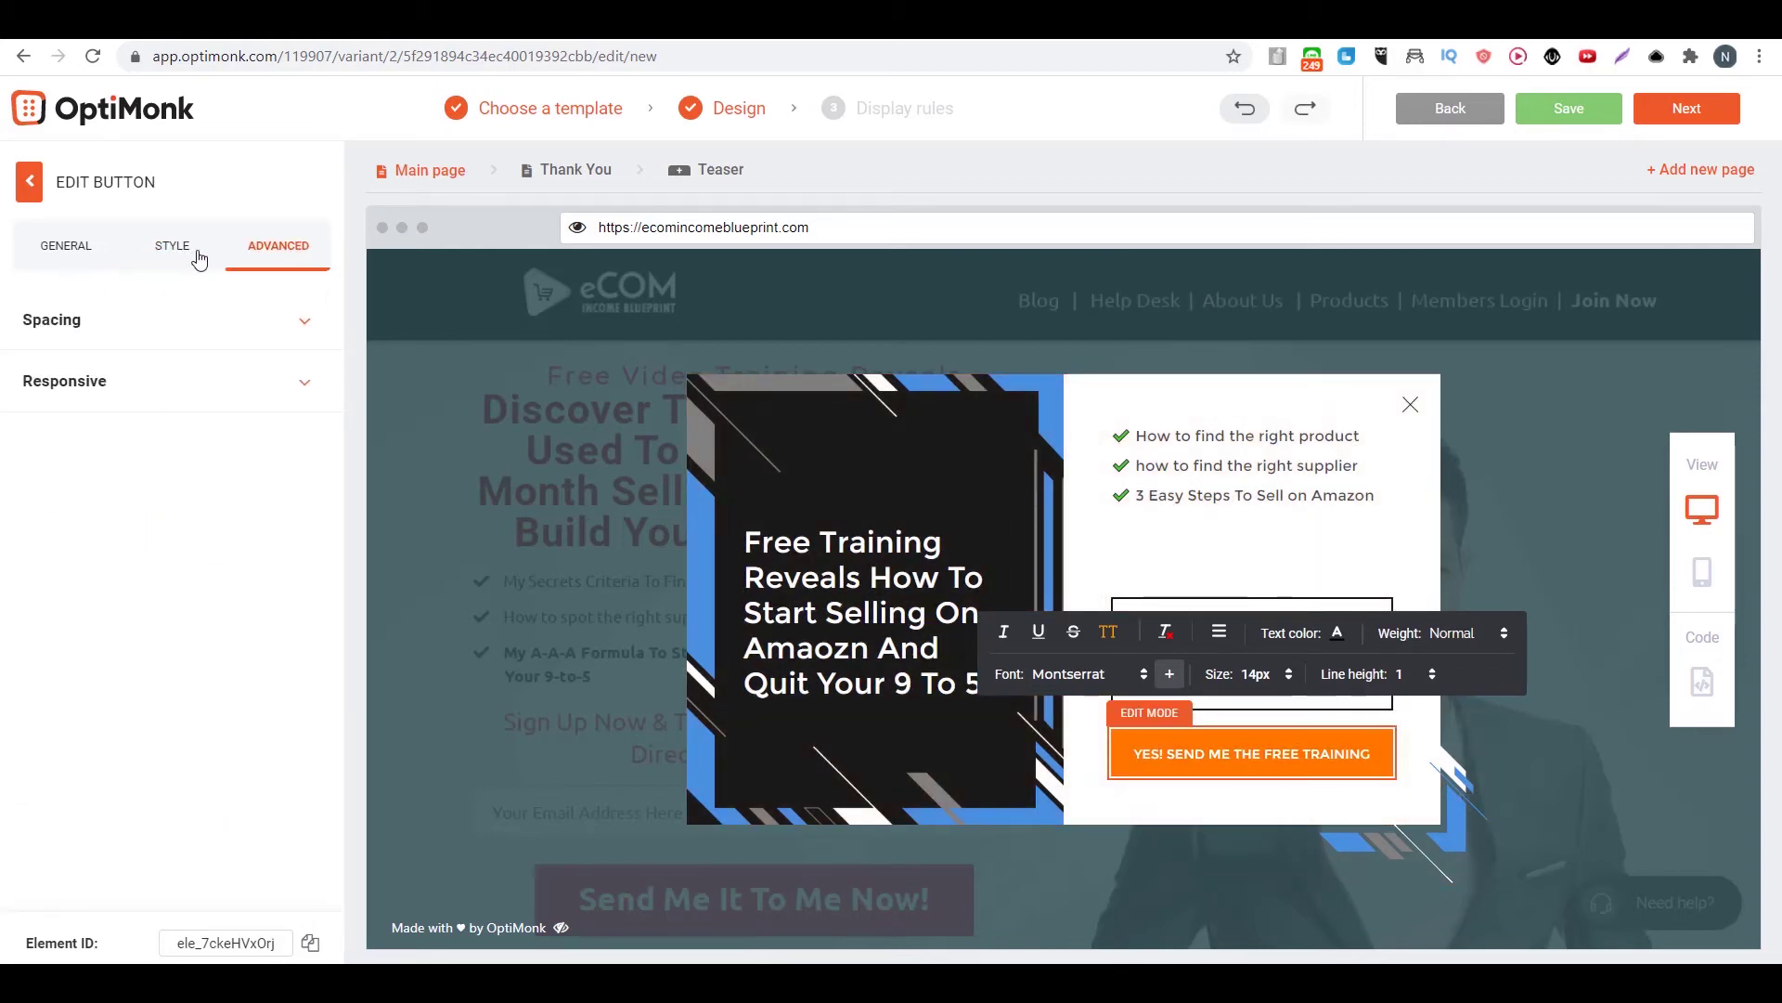
Make the opt-in button redirect to the amzbook page on ecomincomeblueprint.com in a new tab.
left_click(575, 185)
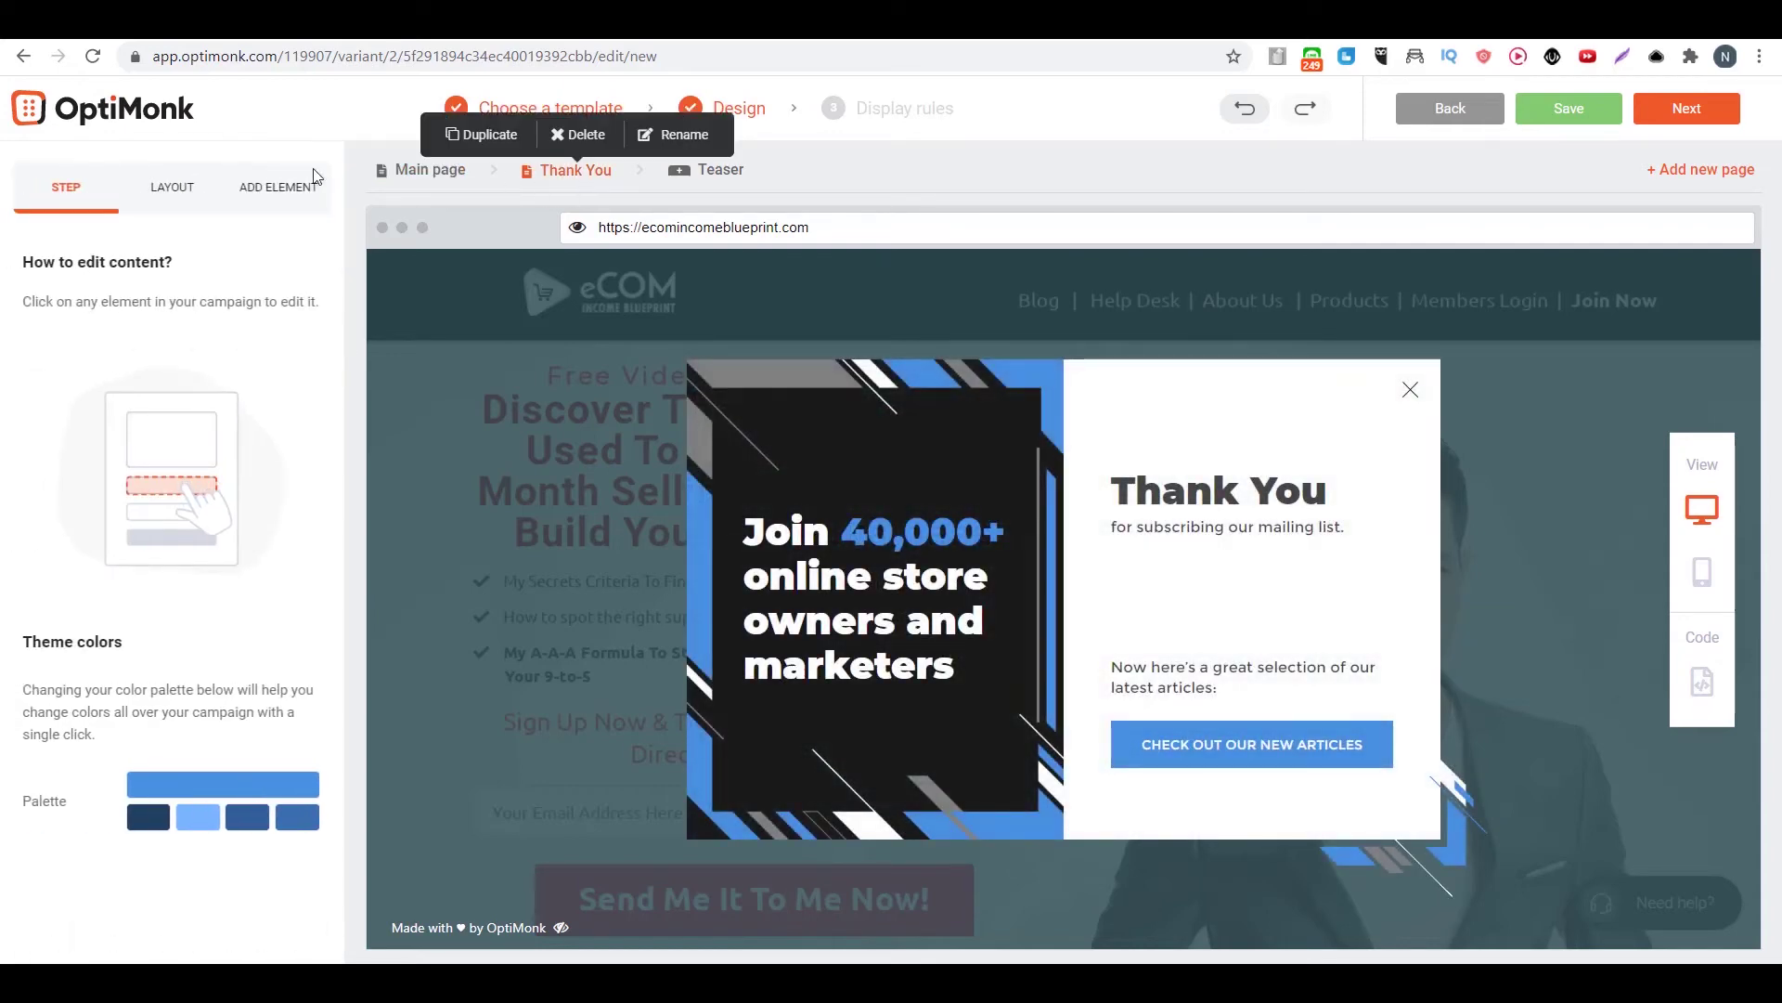
left_click(462, 178)
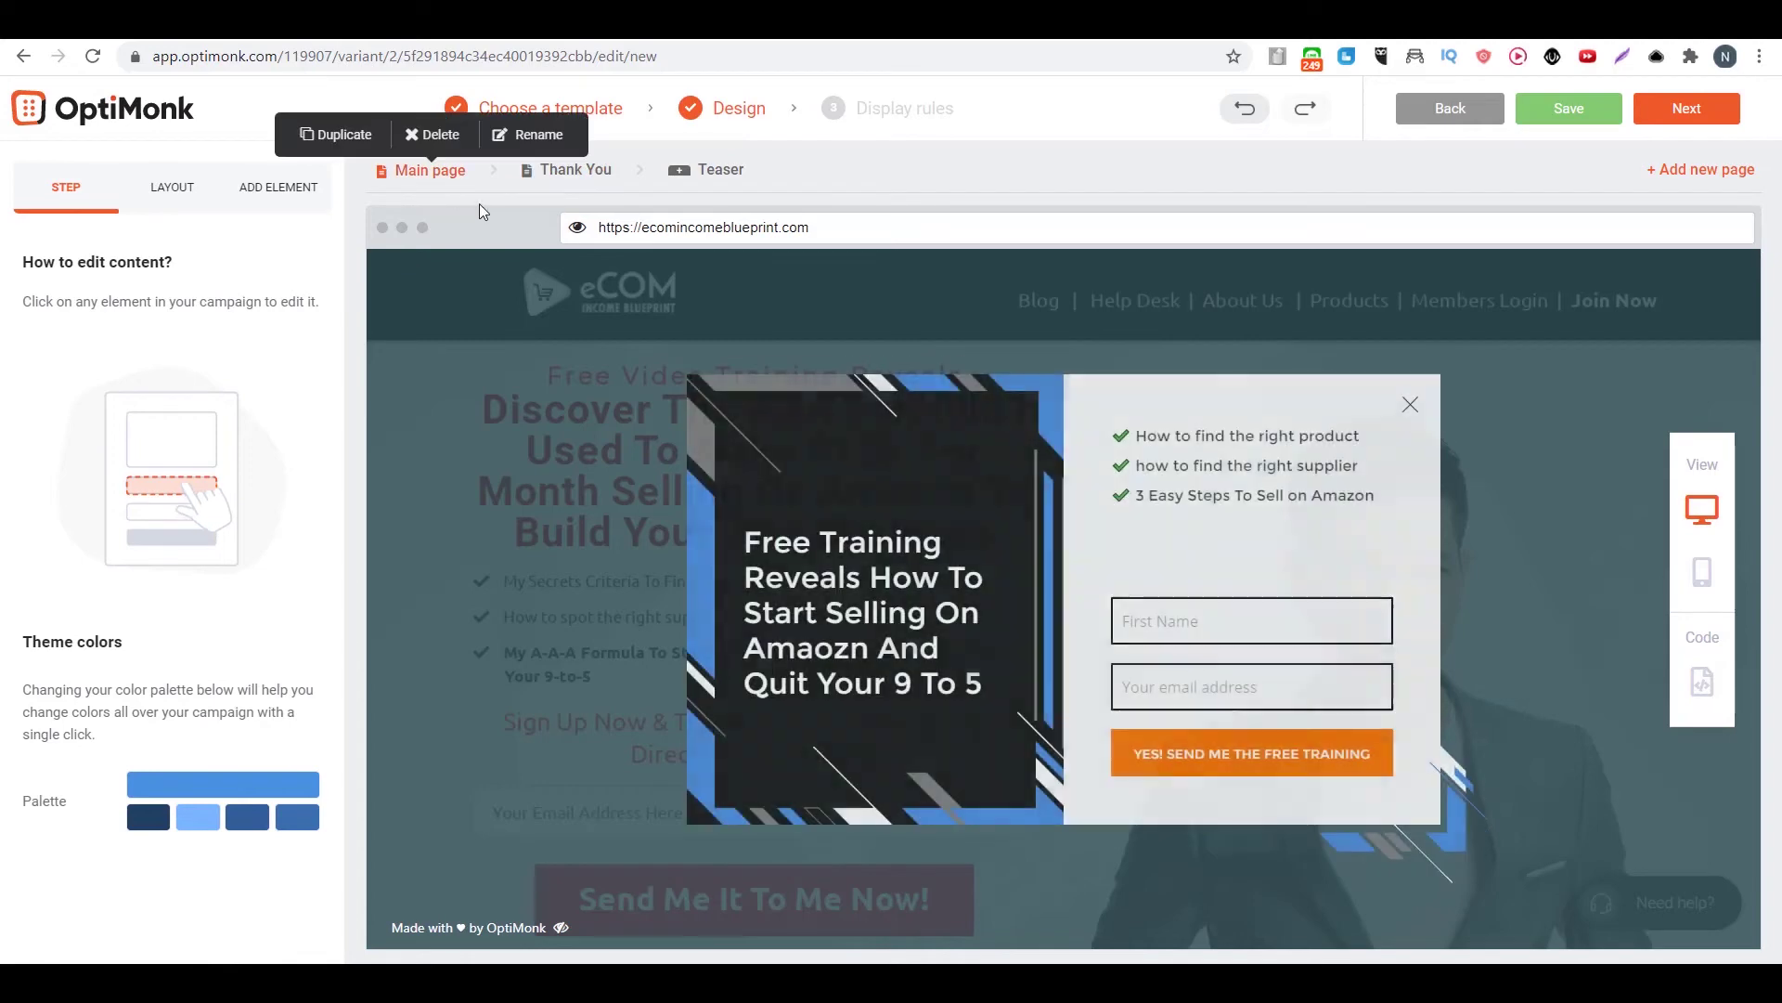
left_click(1698, 572)
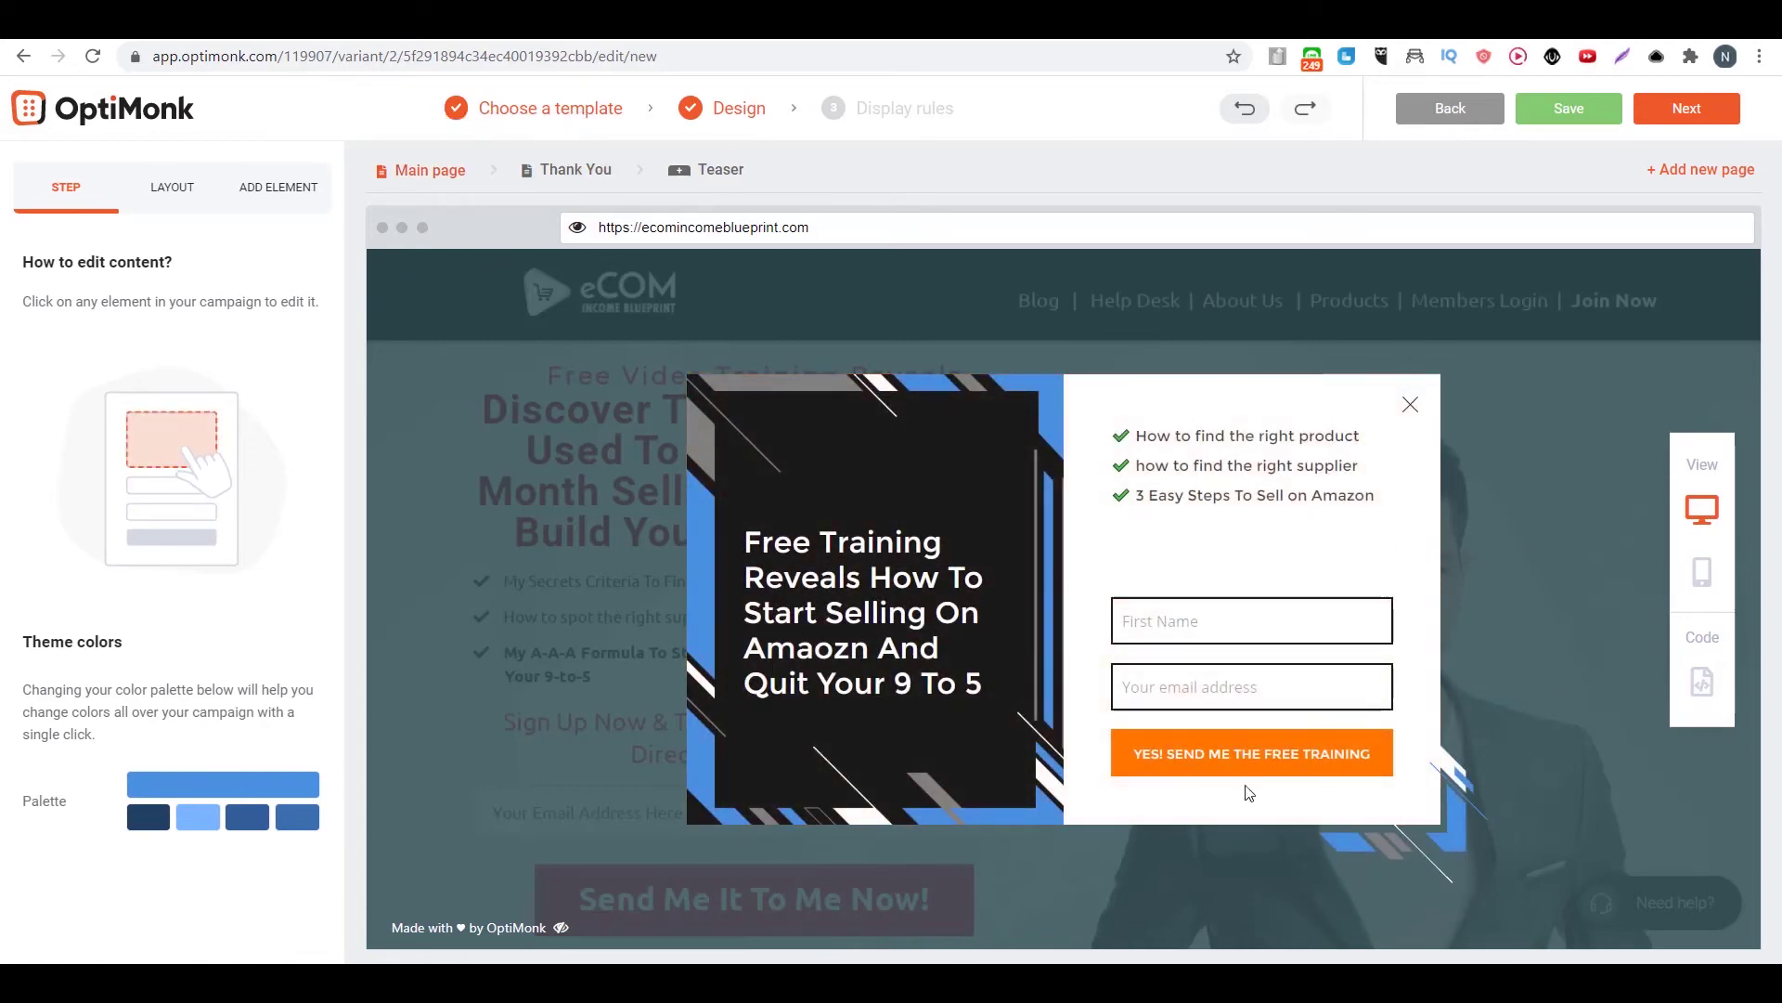
double_click(1232, 757)
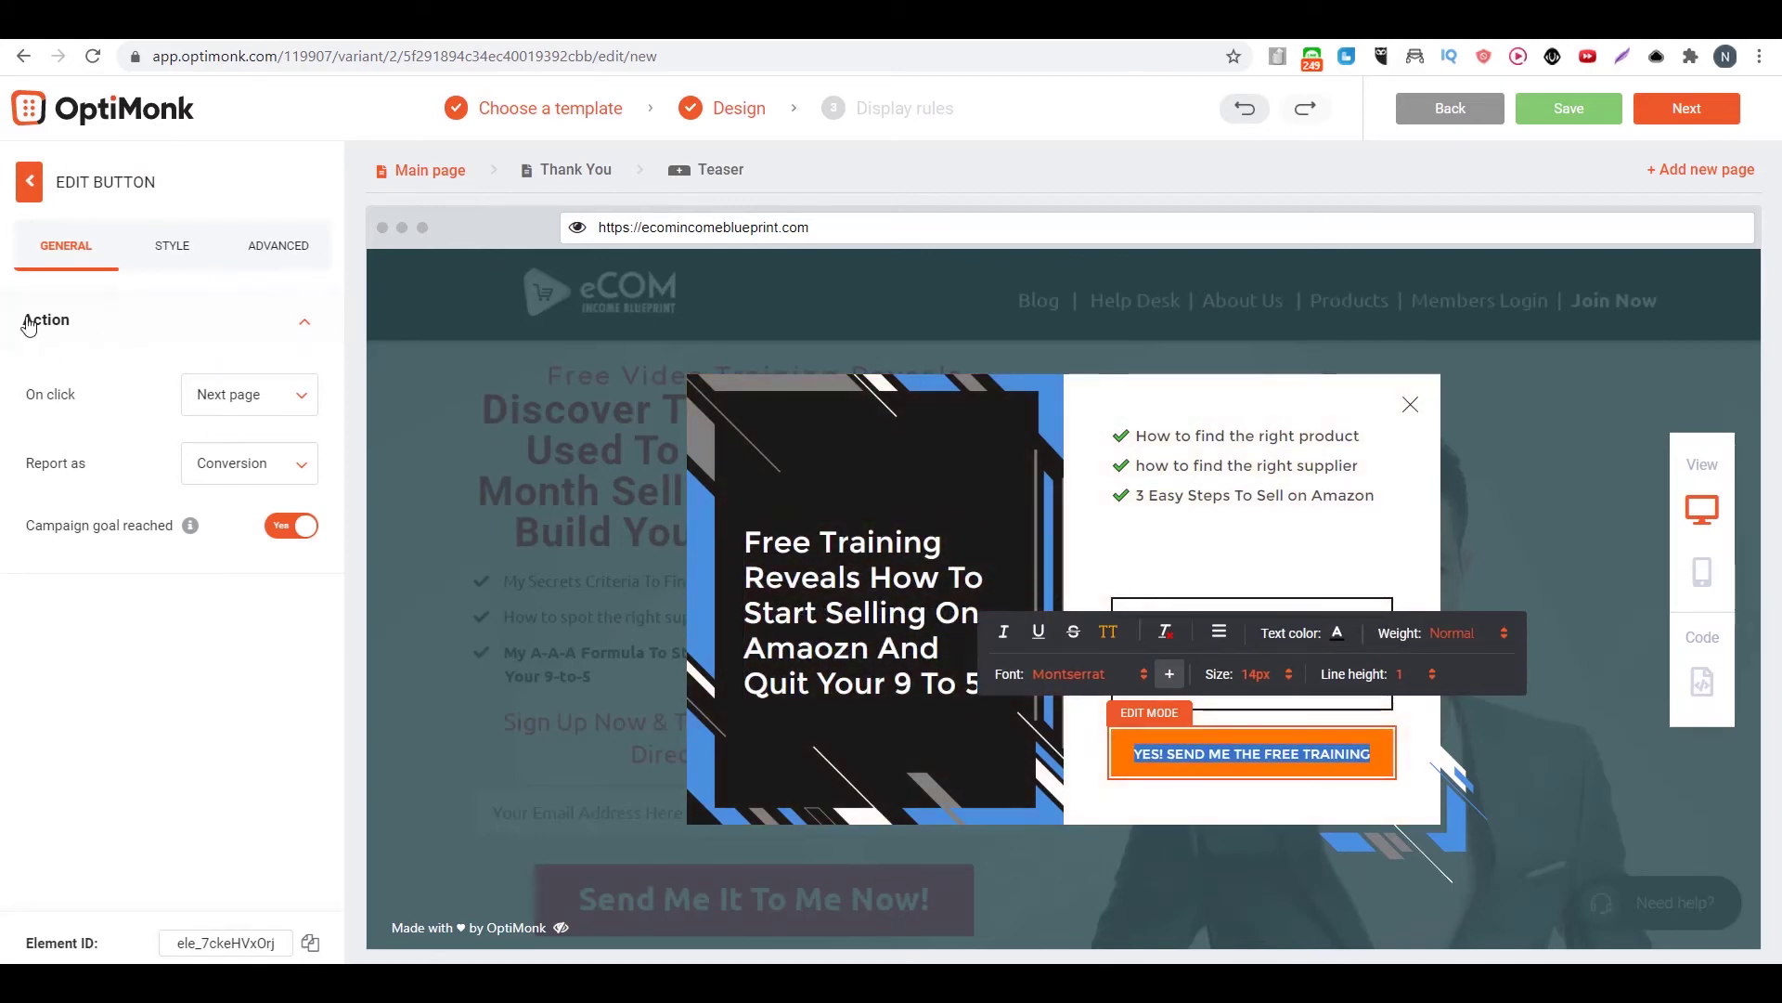
left_click(247, 398)
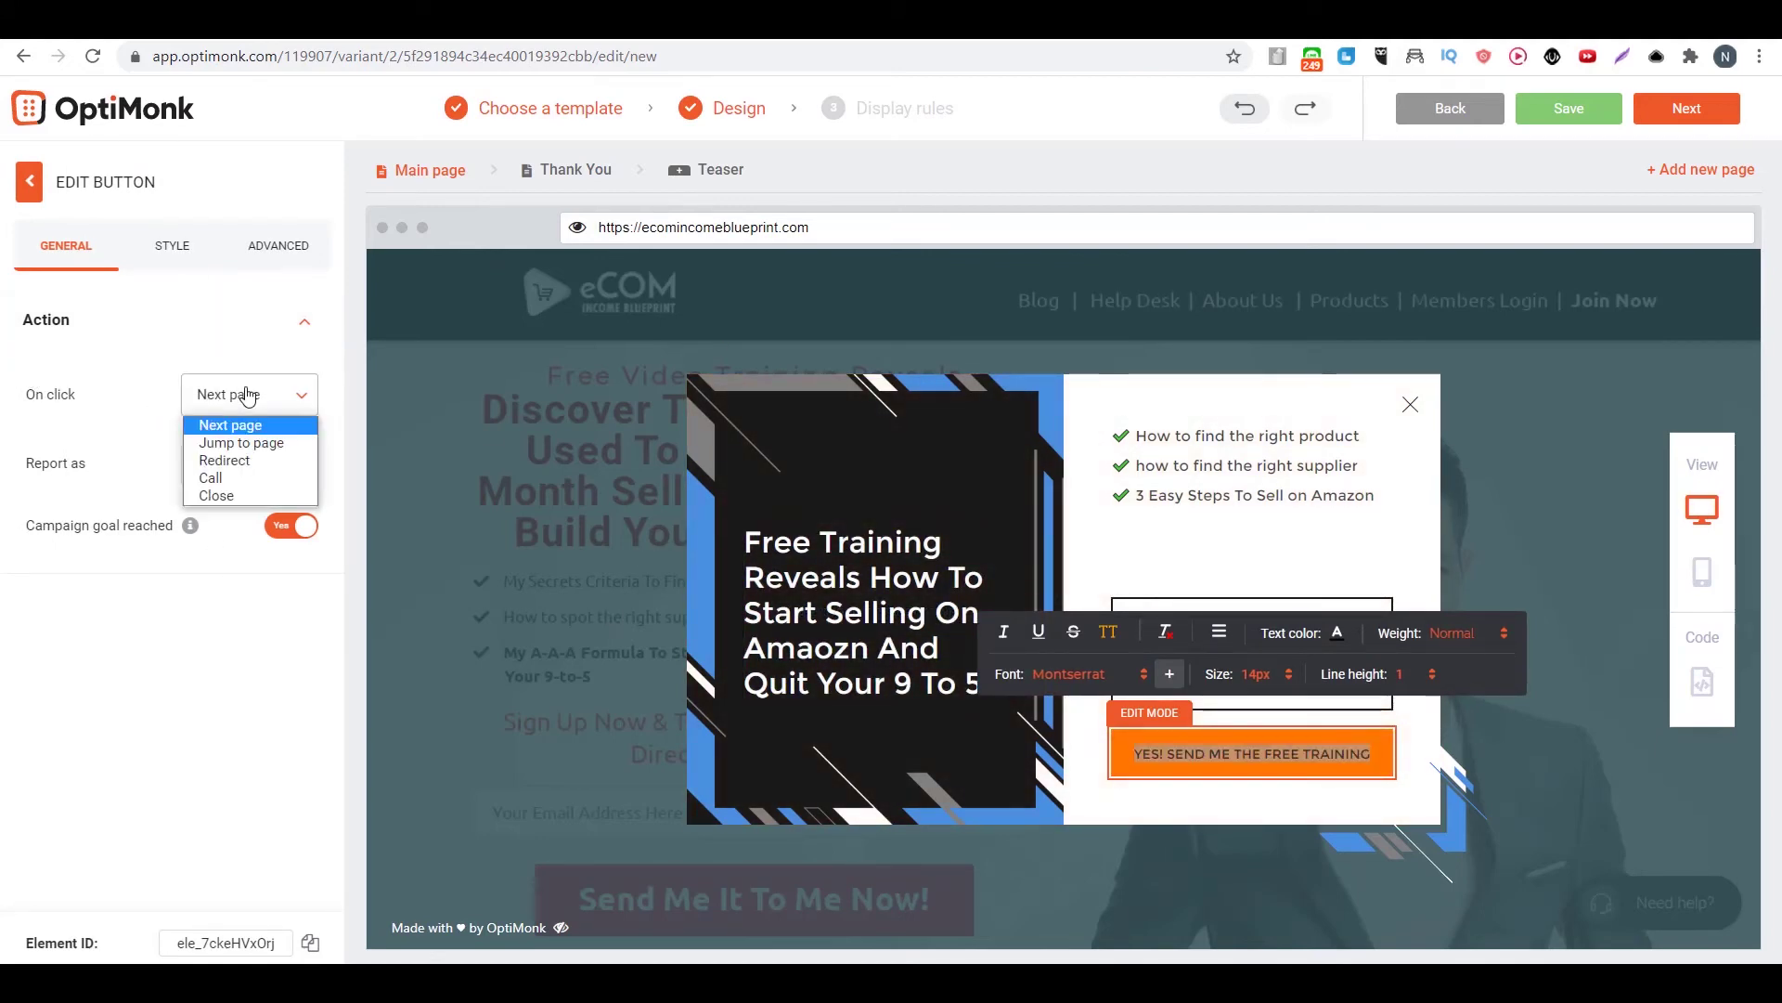
left_click(246, 464)
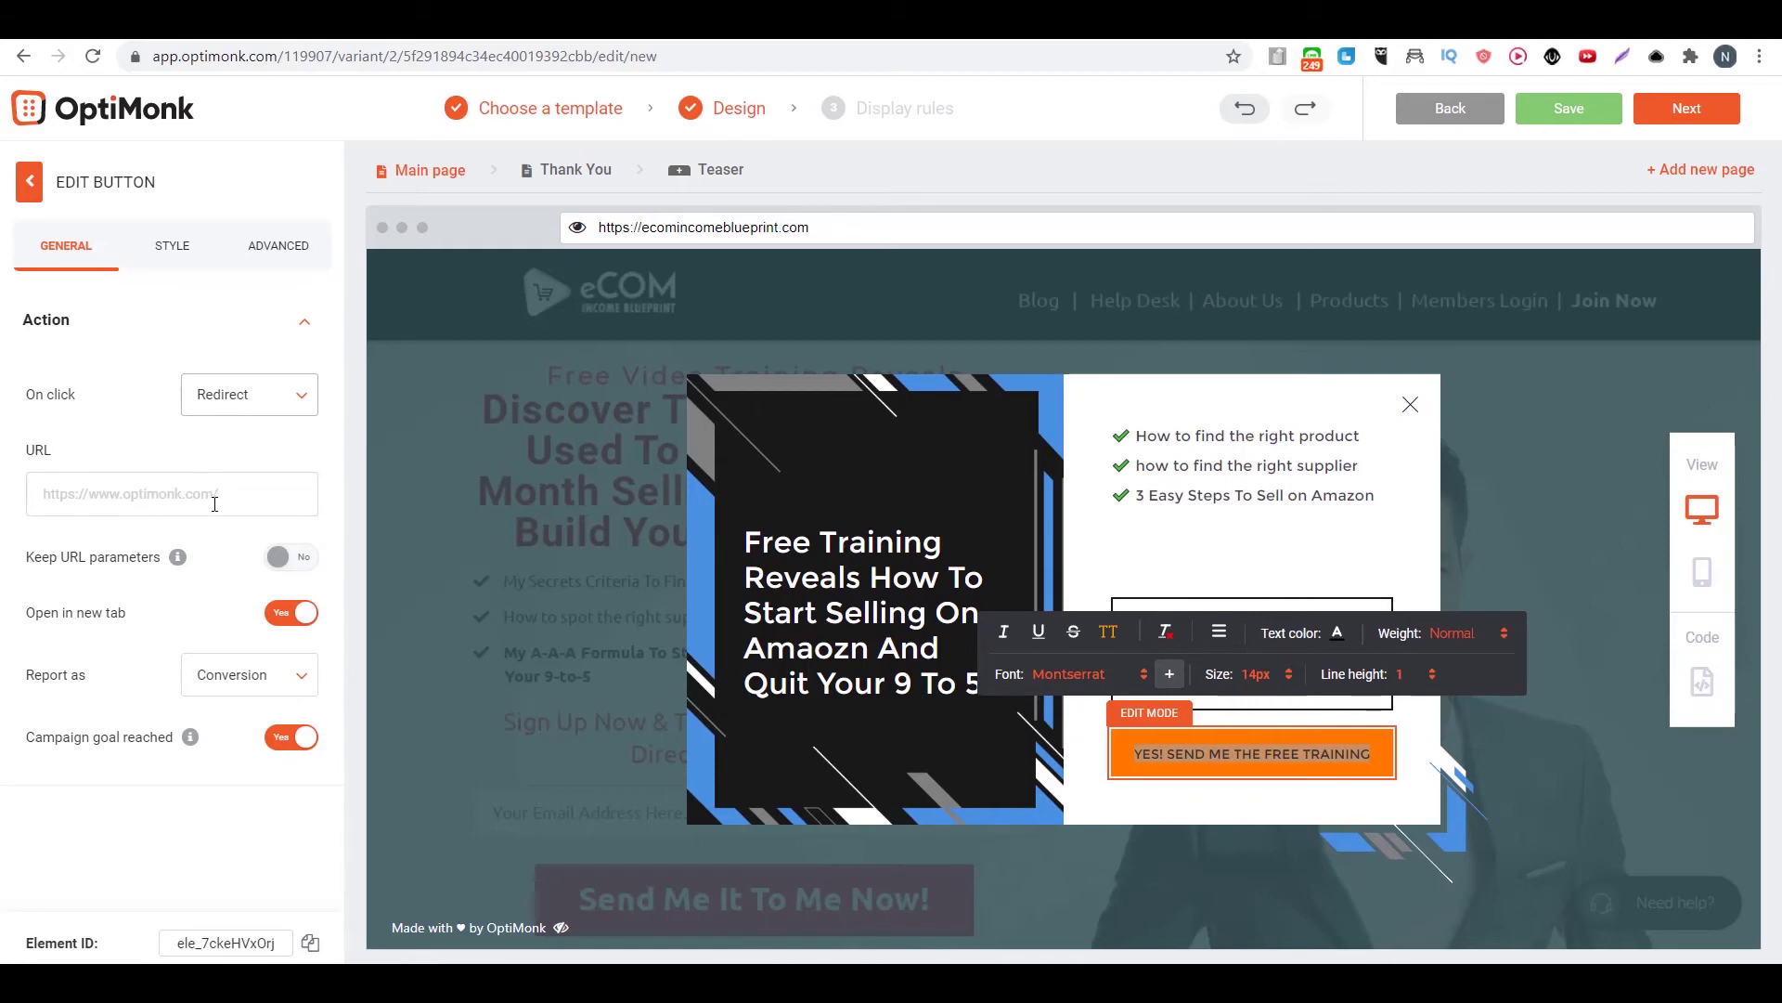
left_click(145, 497)
type("https://ecomincomeblueprint.com/amzbook")
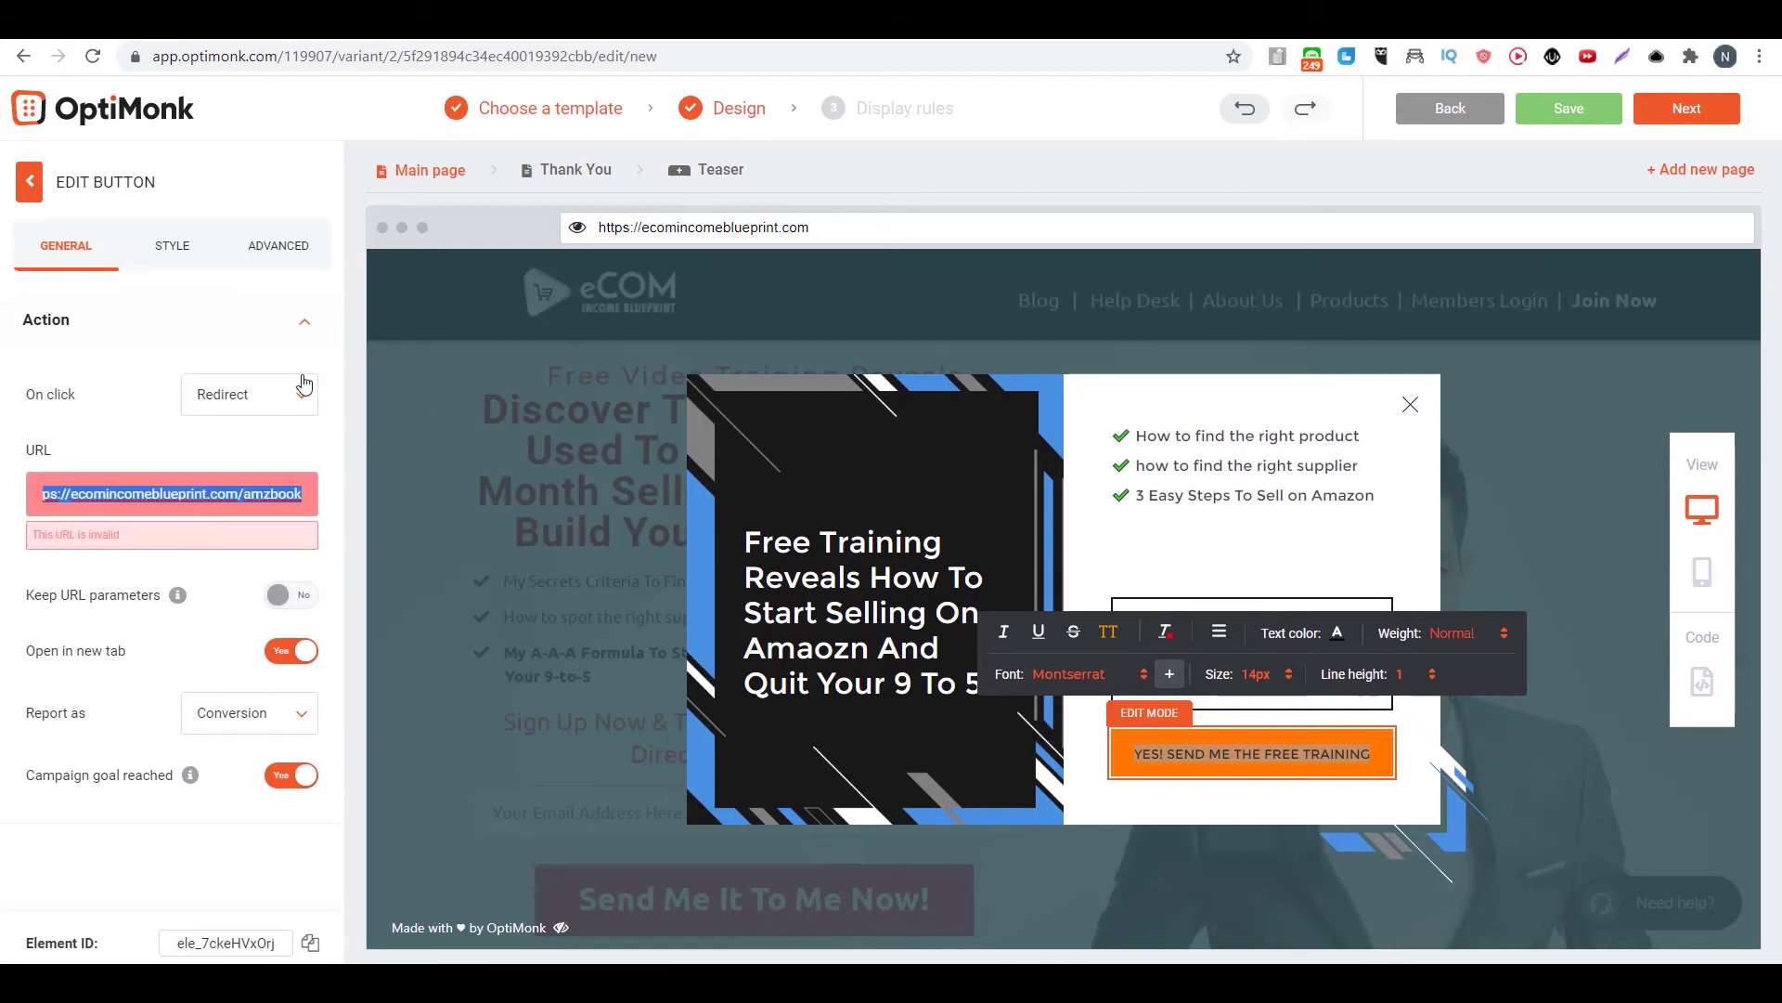
left_click(332, 564)
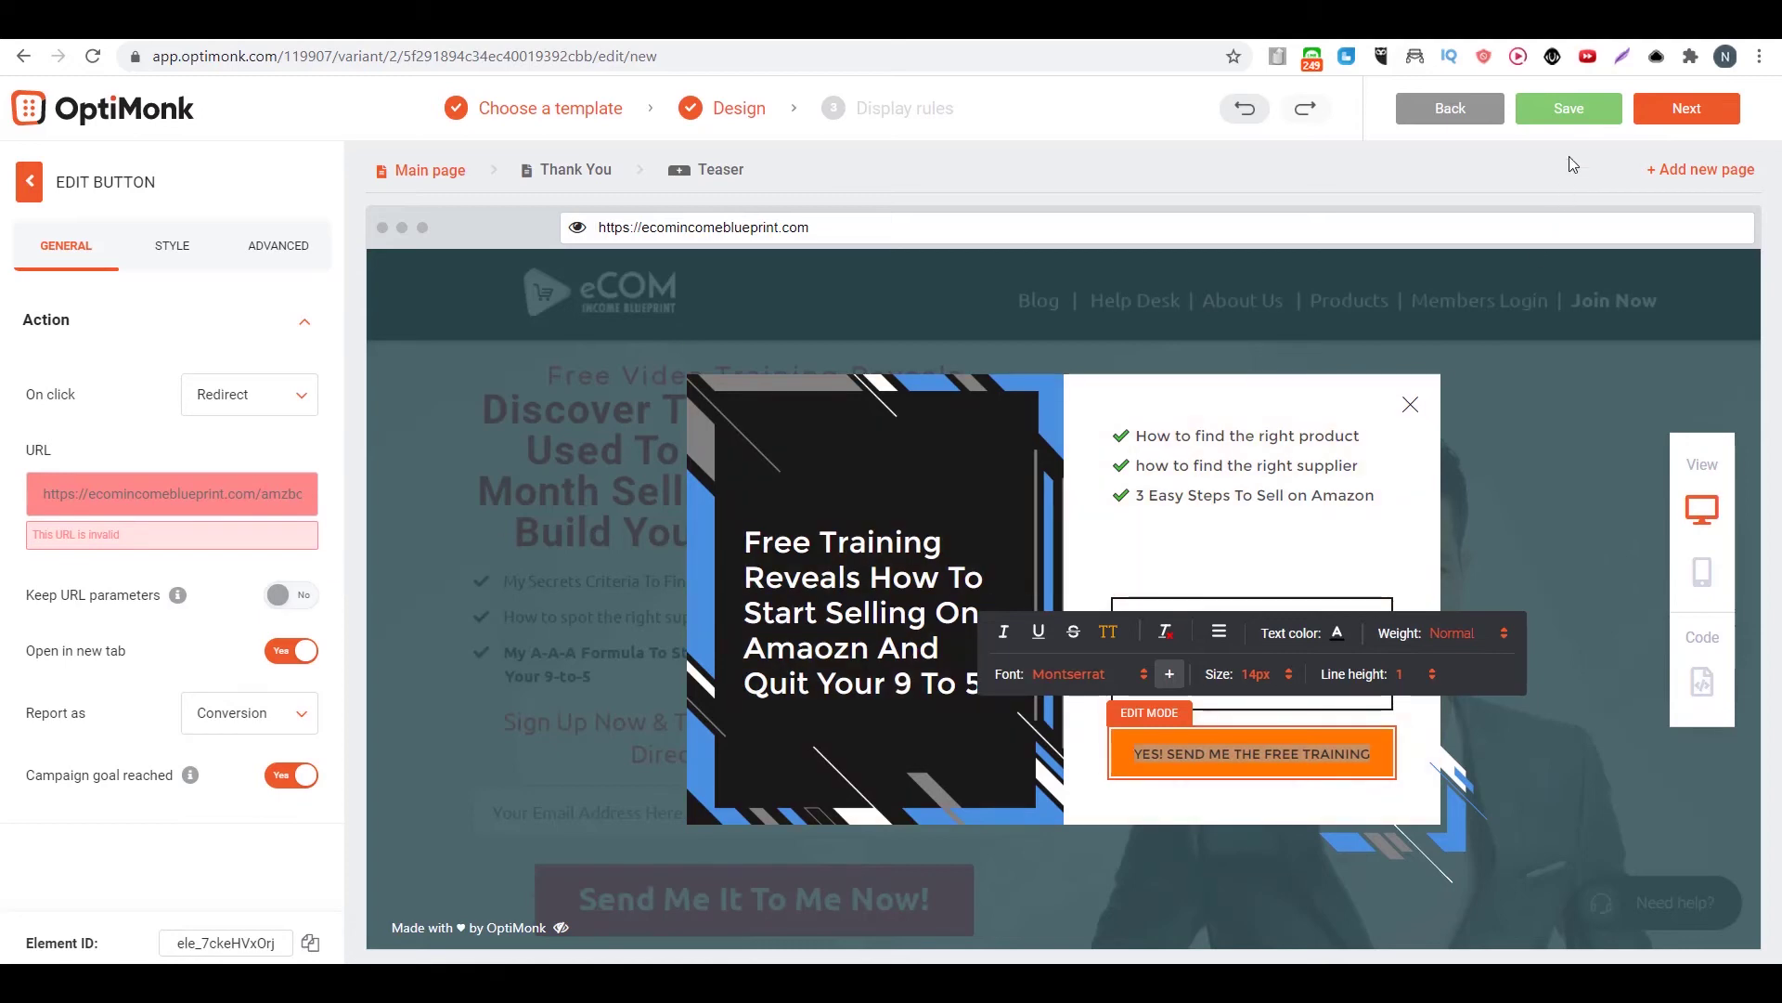
left_click(1569, 113)
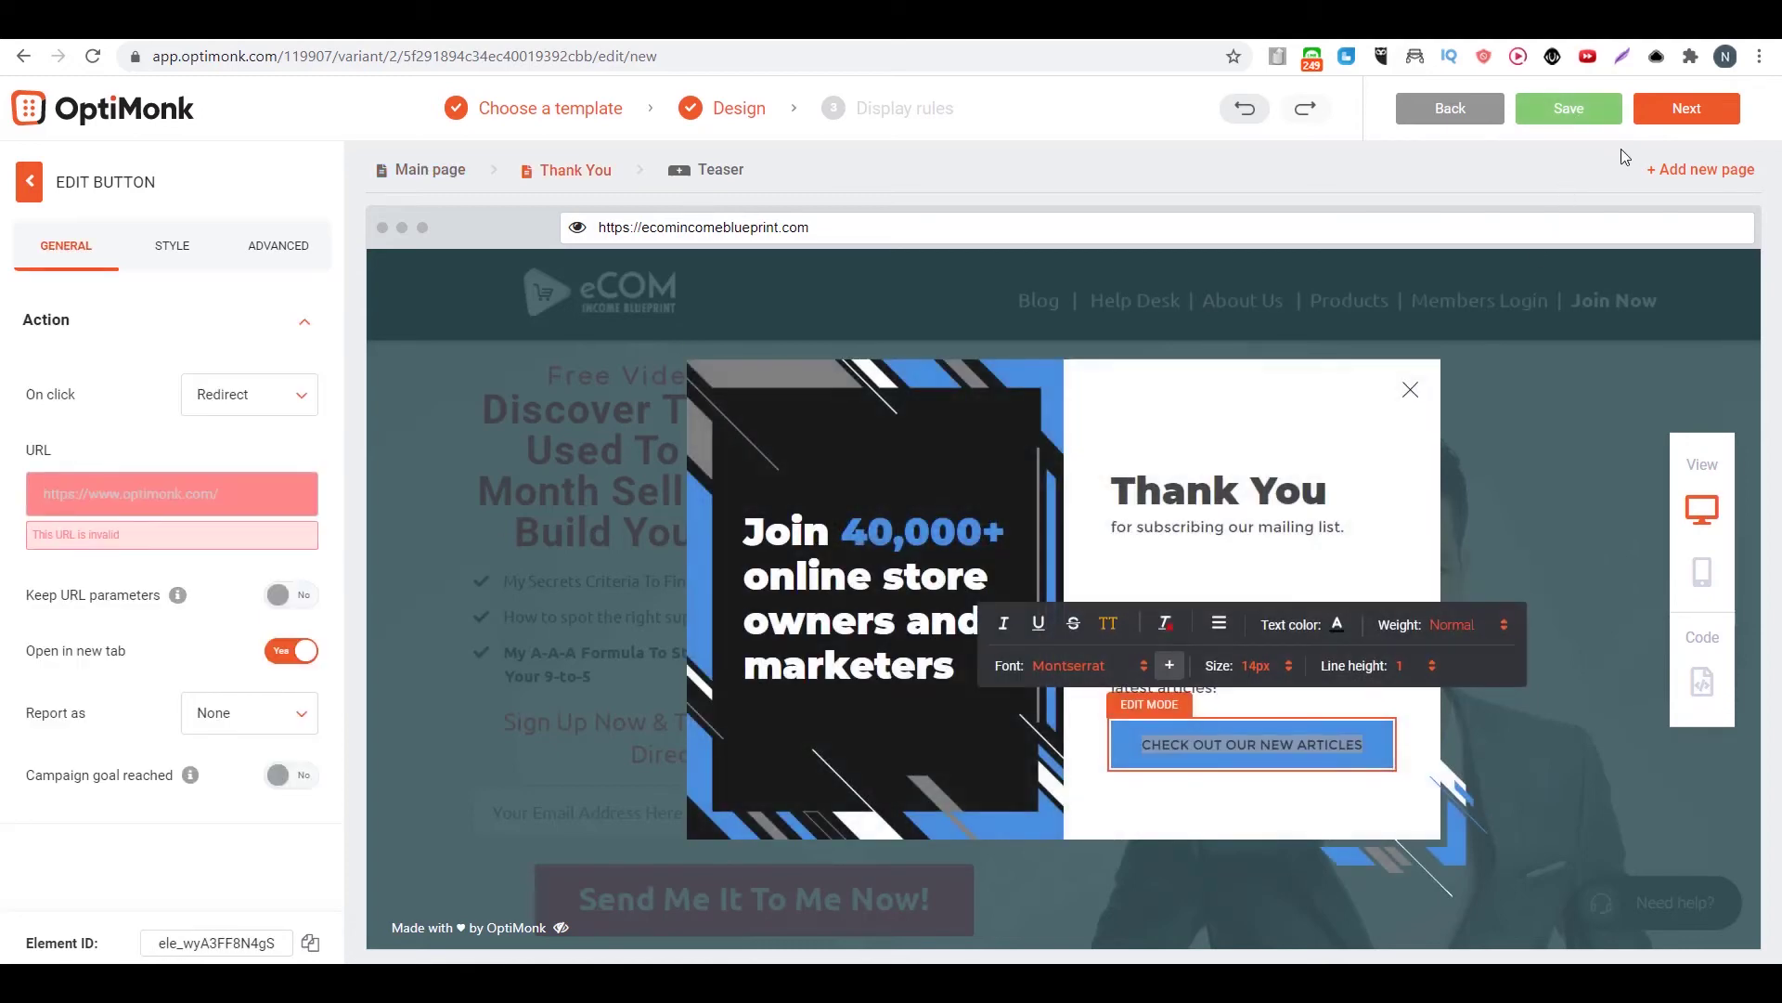
Set the exit-intent trigger to fire on both desktop and mobile, with no extra triggers.
left_click(1692, 111)
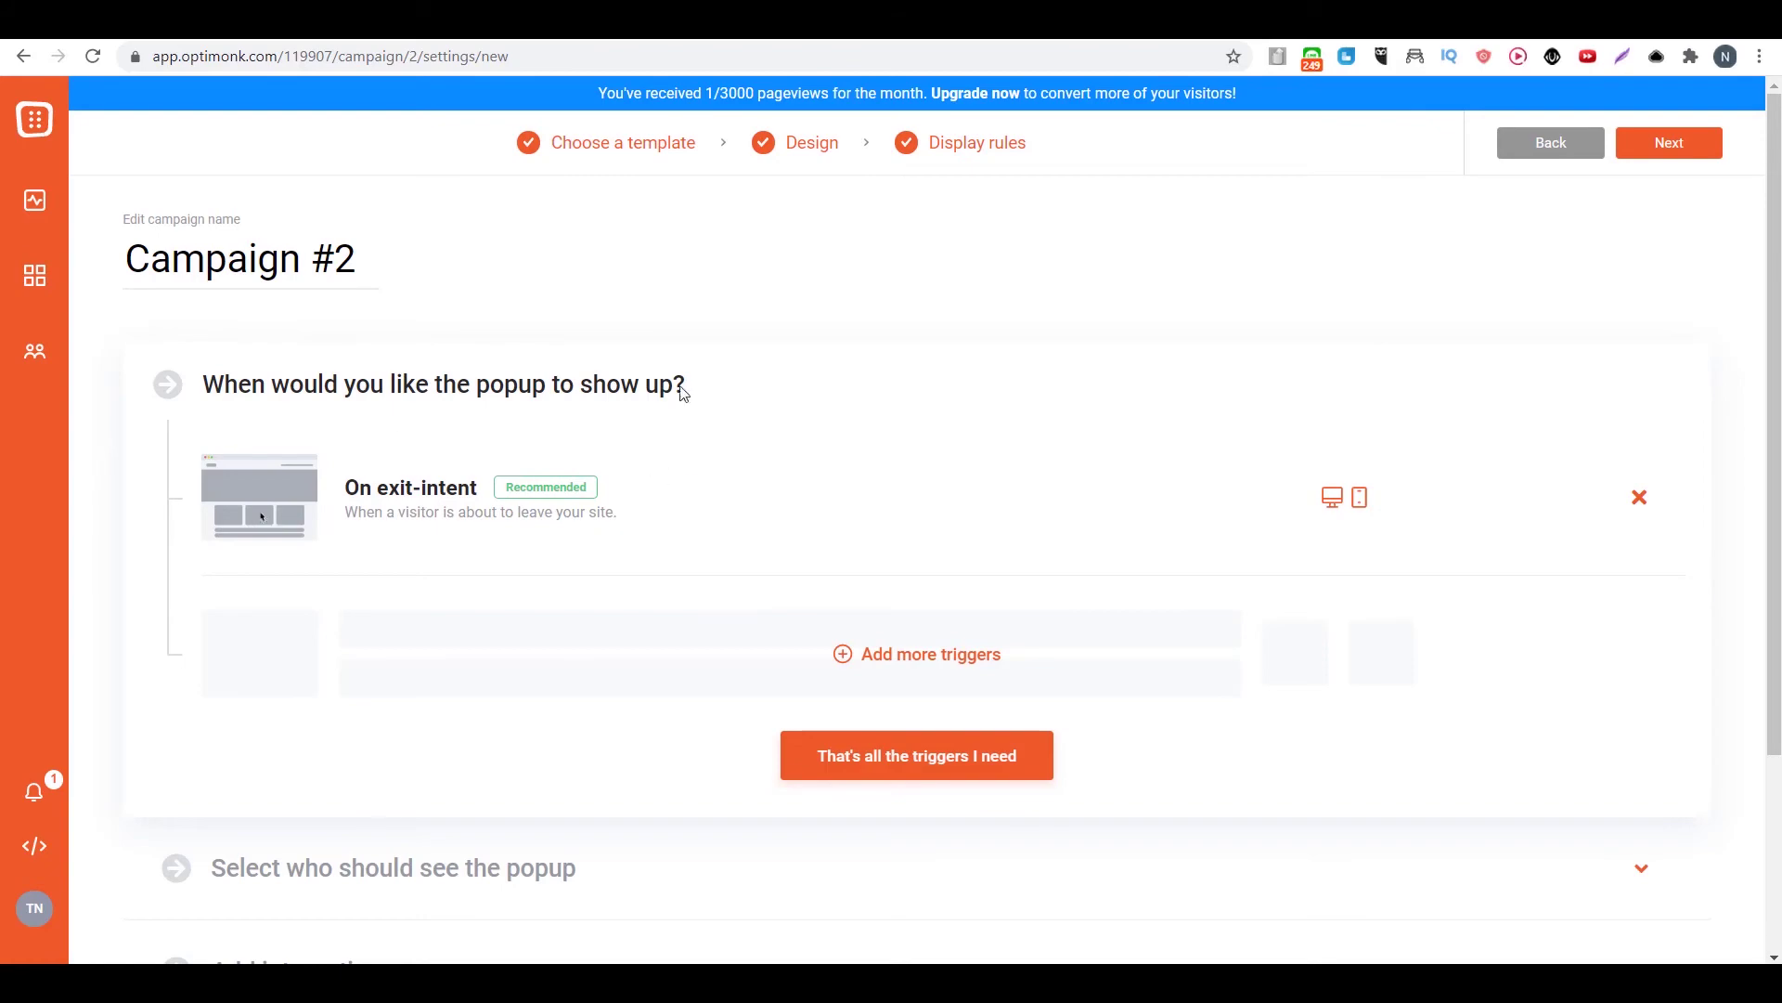
left_click(446, 491)
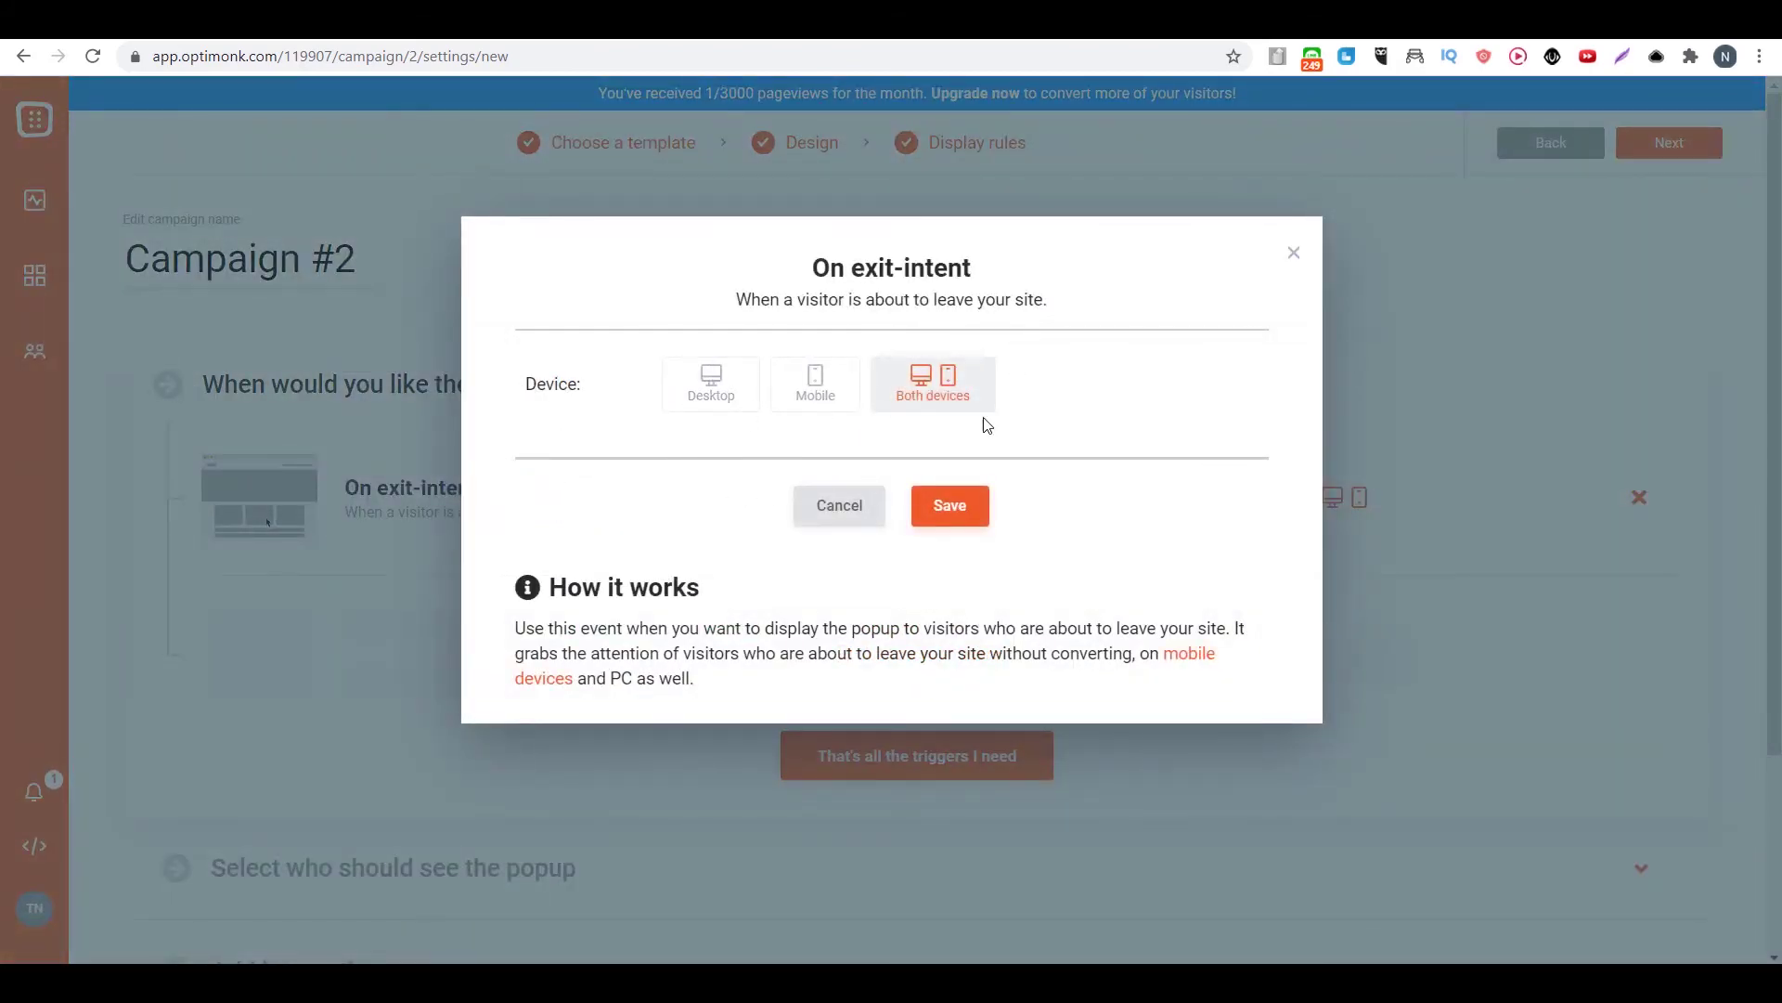
left_click(929, 516)
left_click(911, 661)
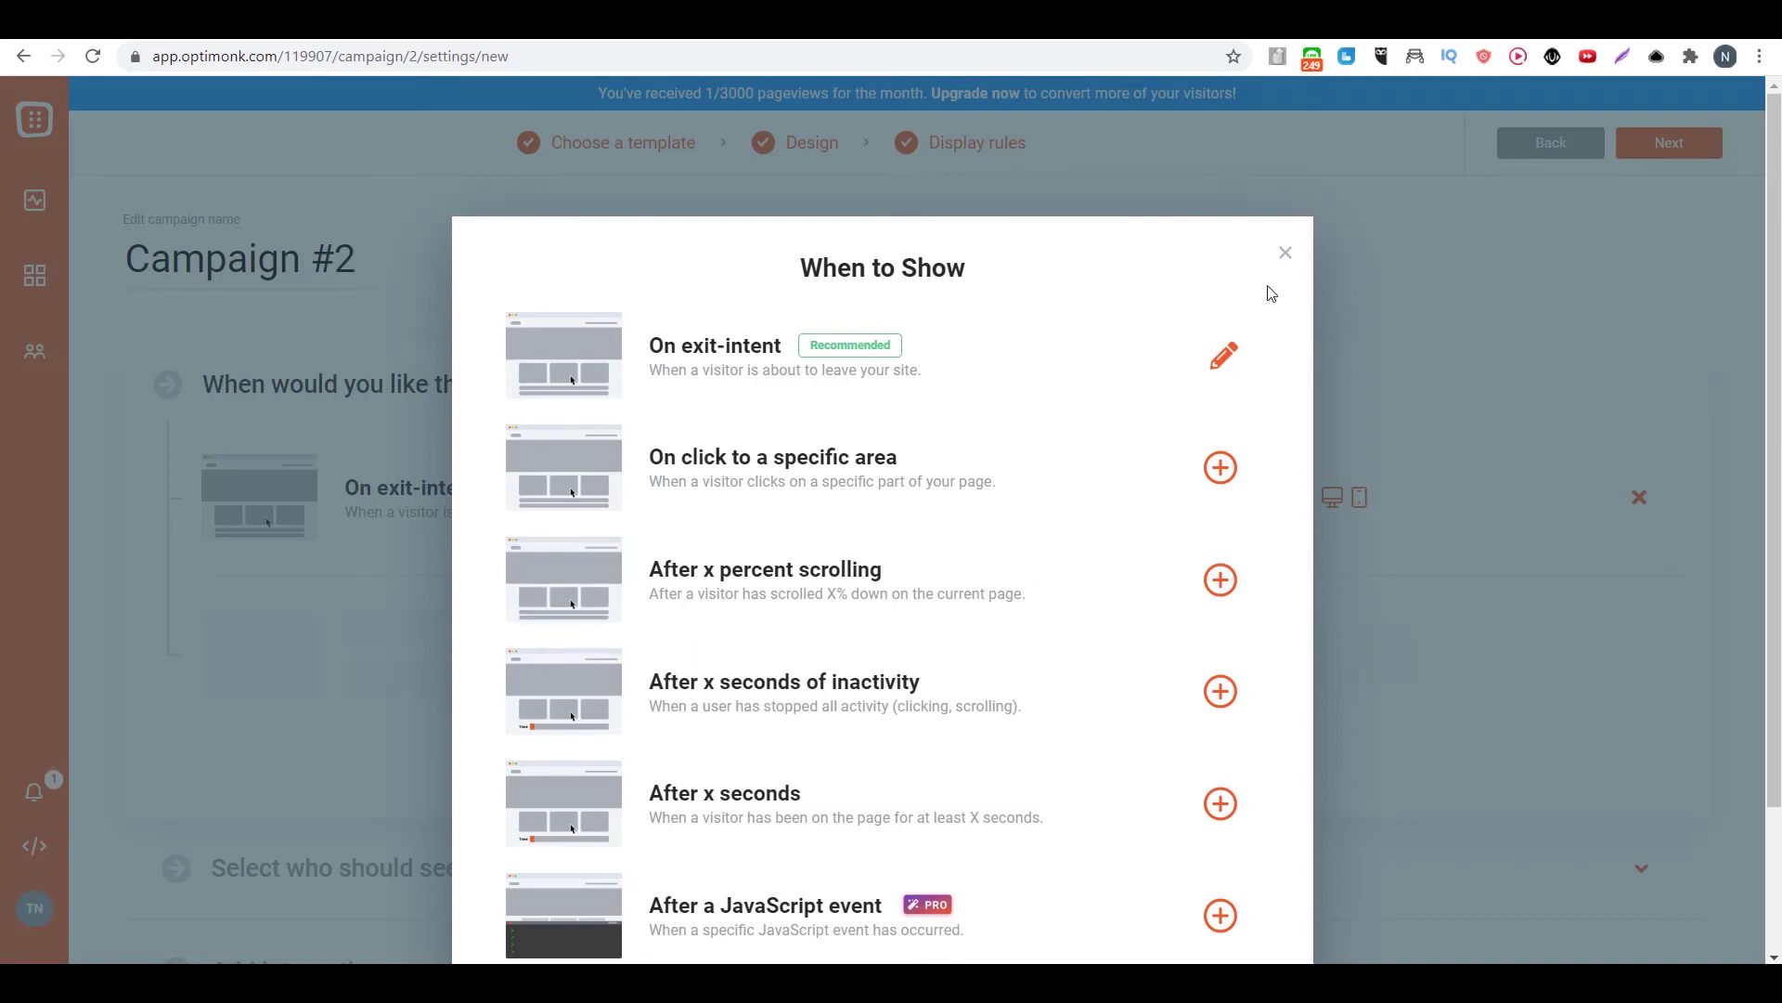
left_click(1291, 263)
left_click(454, 850)
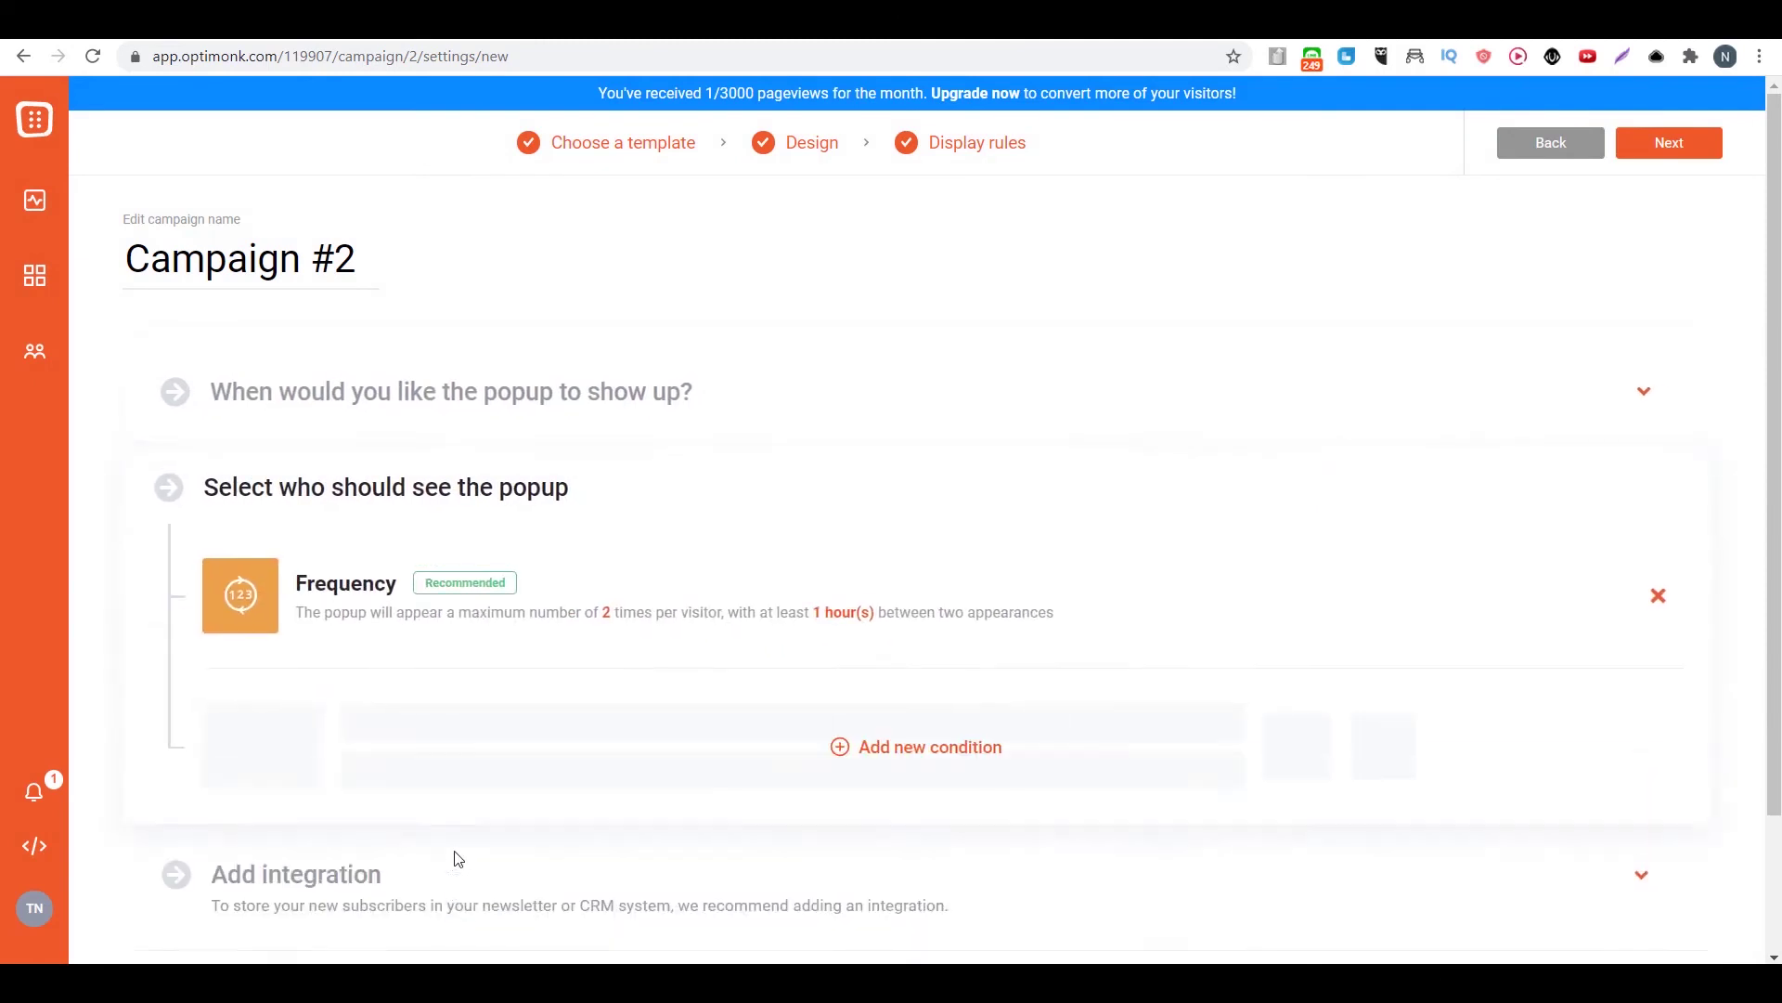
left_click(955, 756)
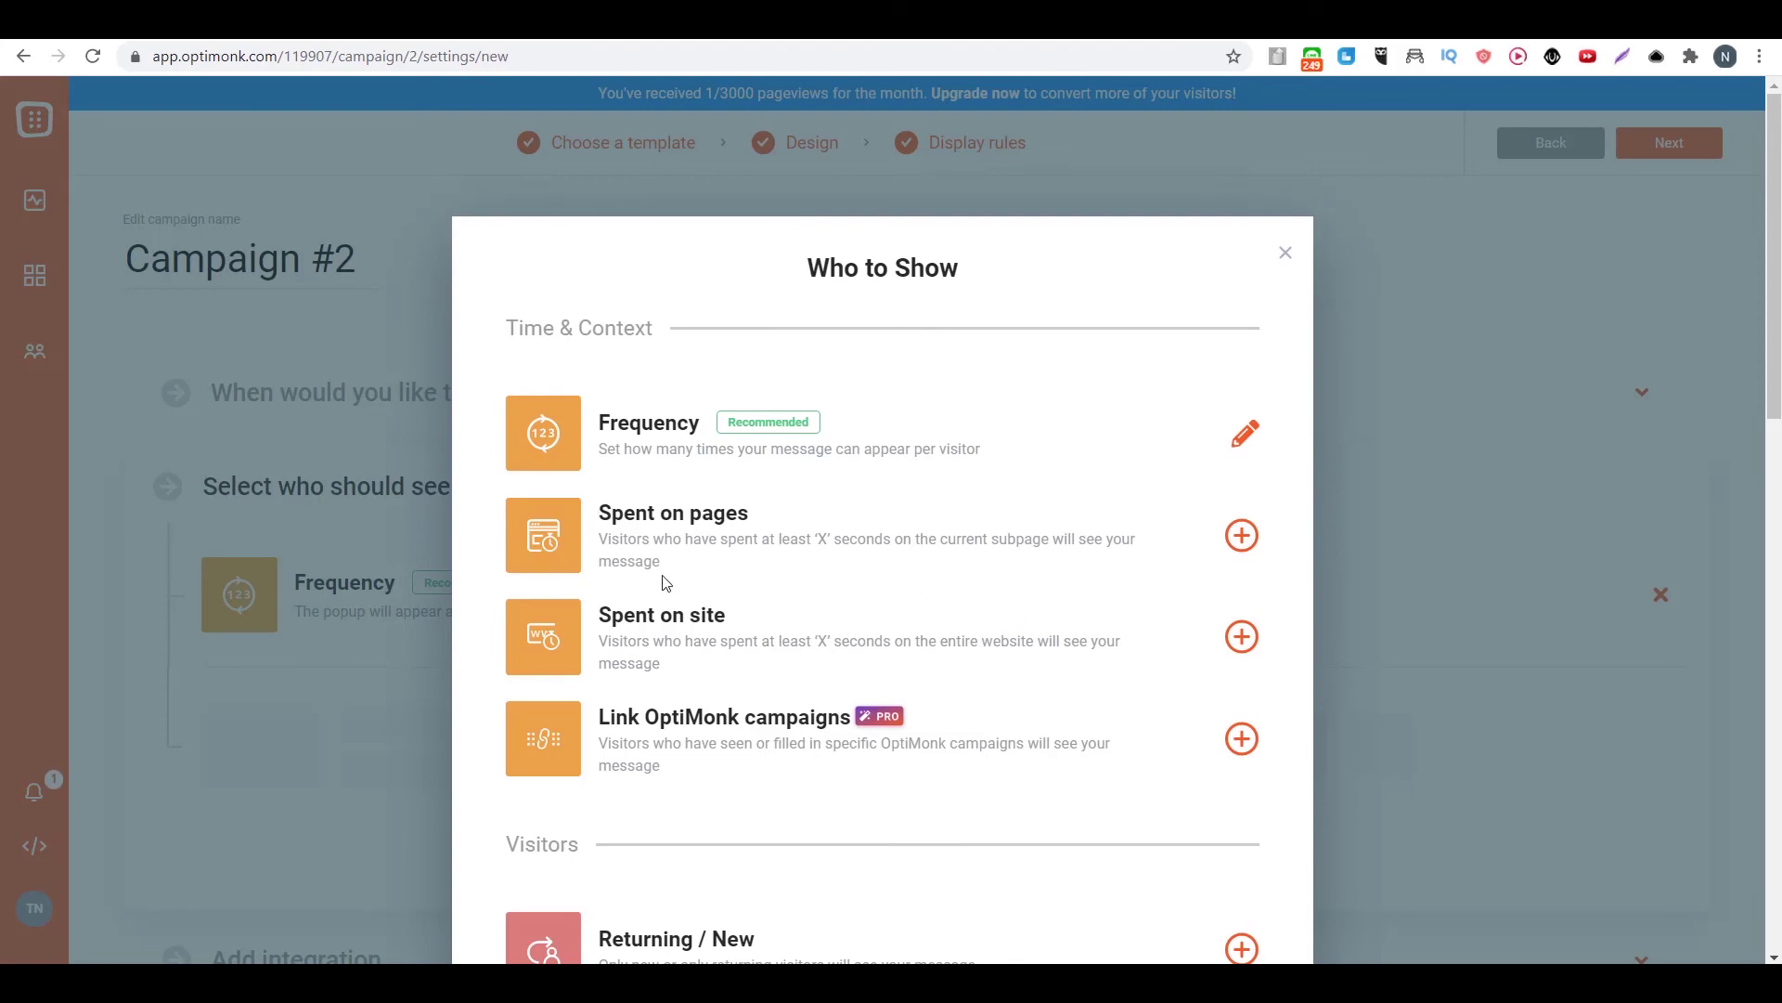
scroll(640, 622, "down", 7)
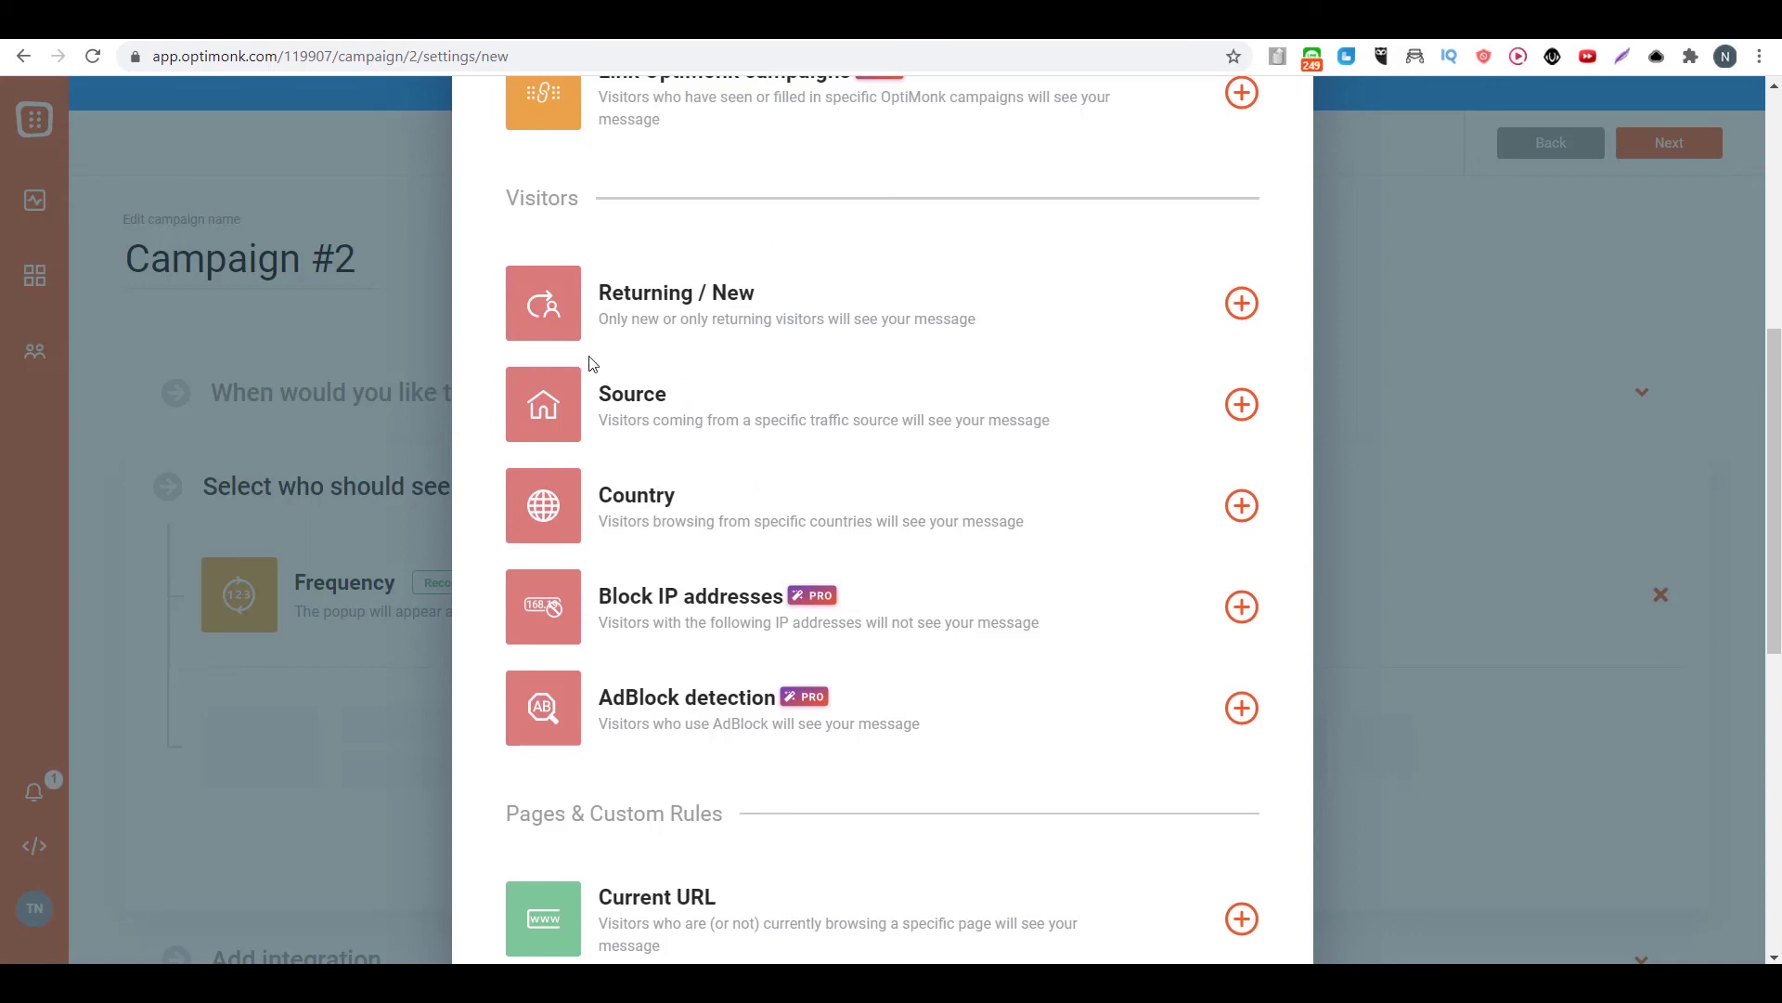
scroll(1030, 454, "down", 7)
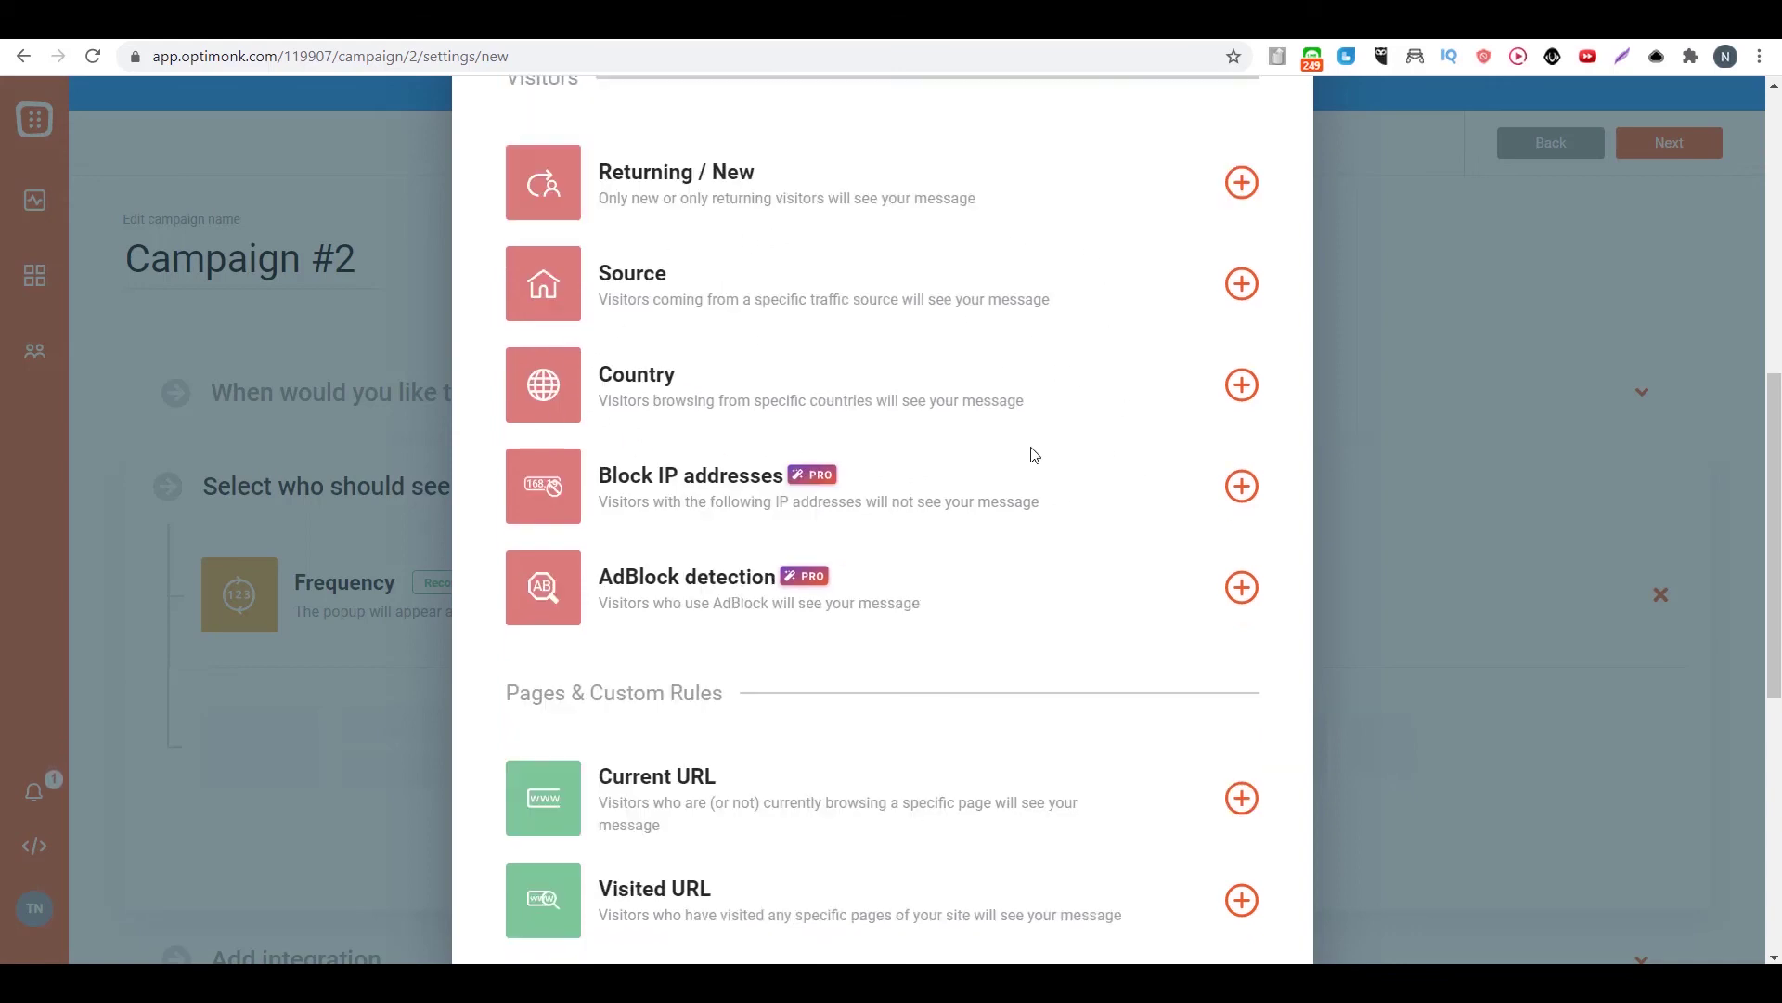
scroll(569, 458, "up", 7)
scroll(985, 427, "down", 10)
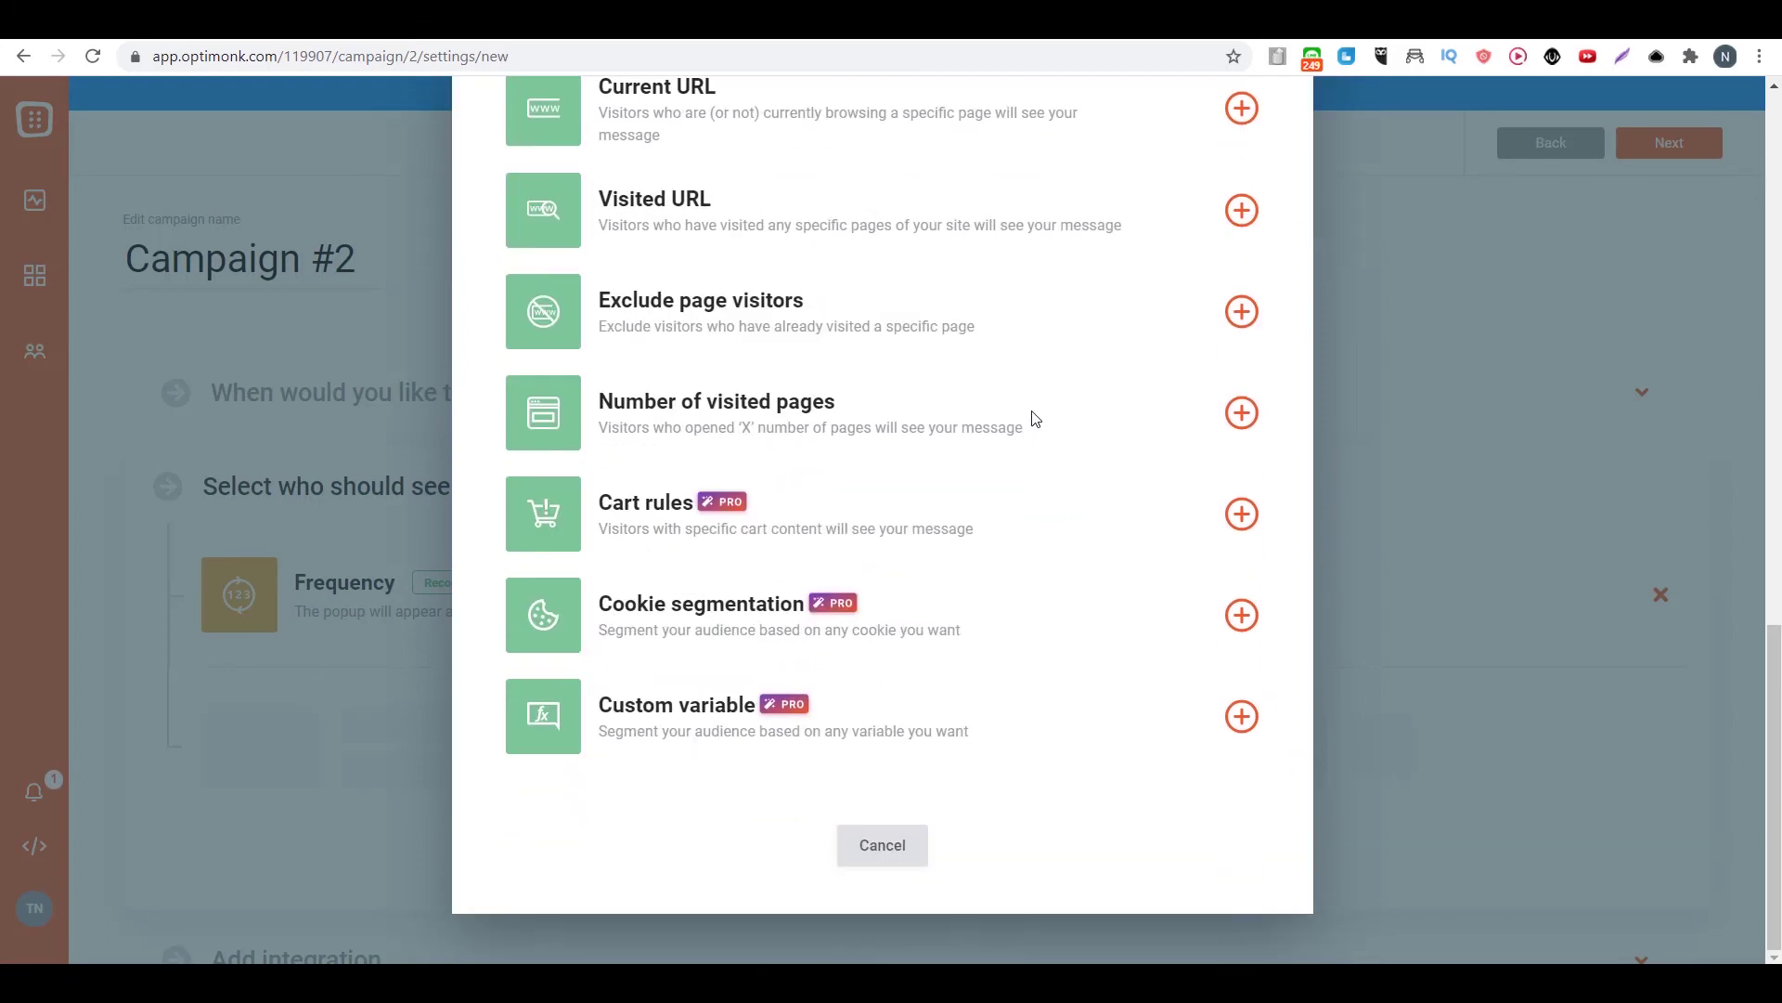
left_click(868, 845)
scroll(725, 754, "down", 3)
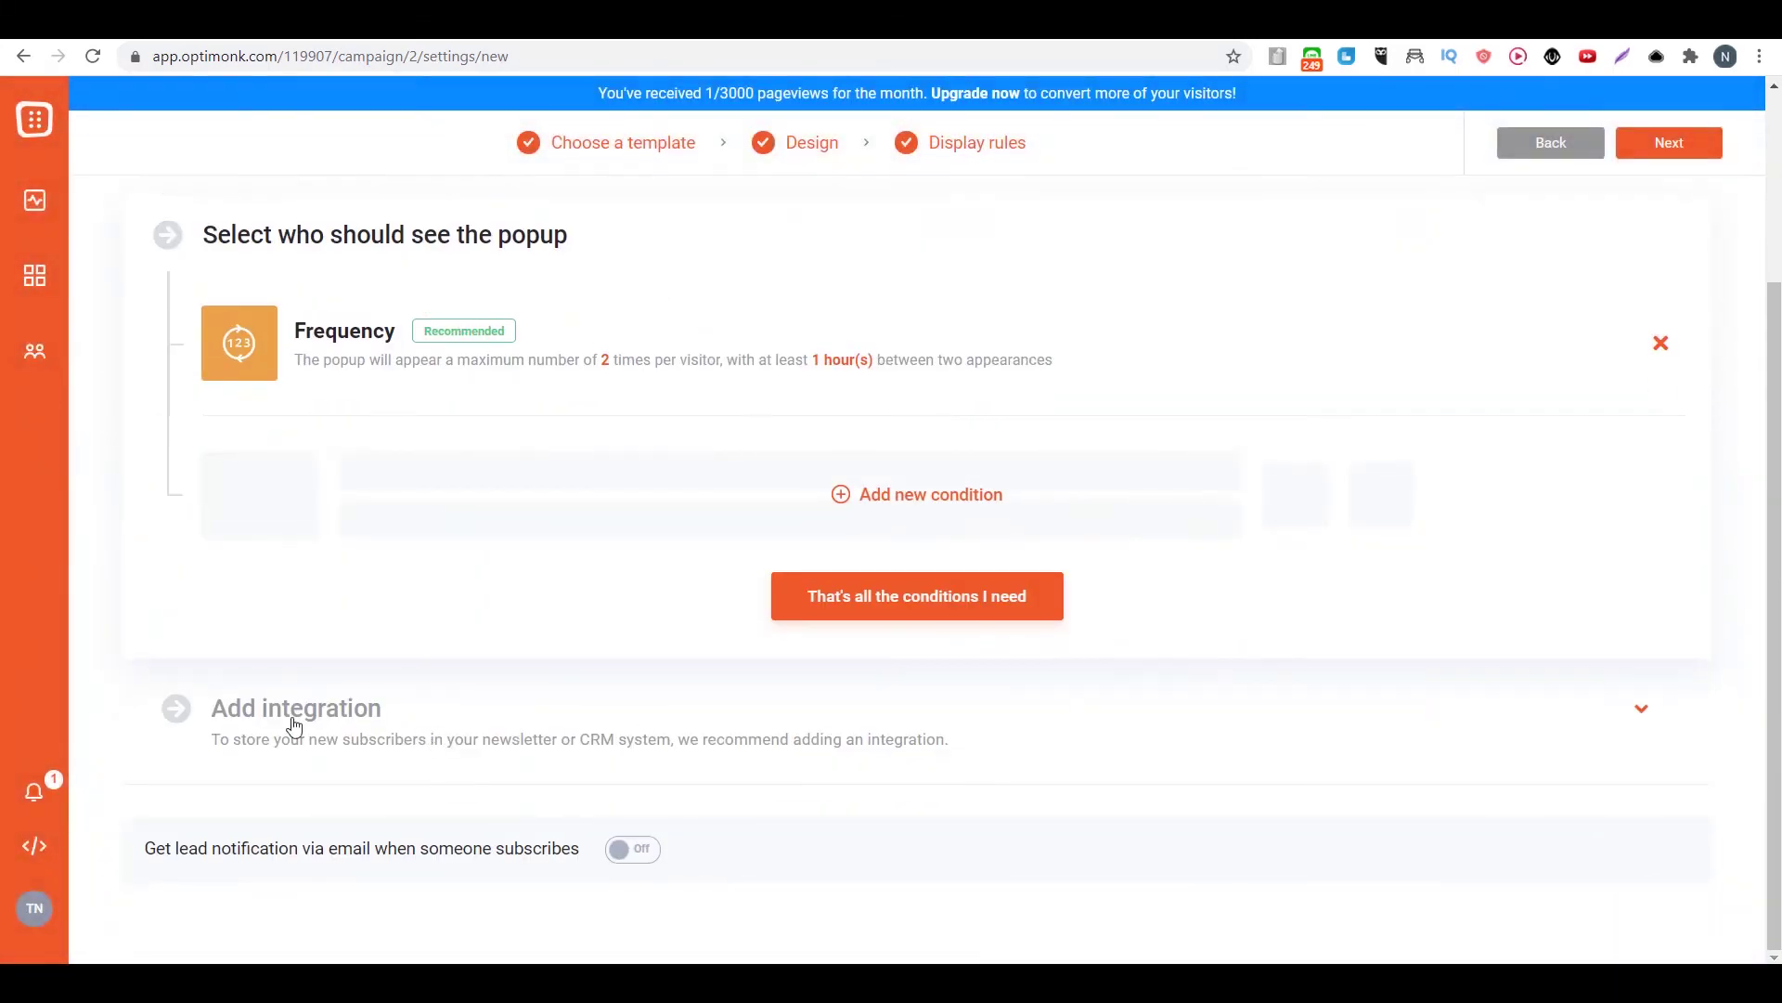
Skip the Active Campaign email integration and save Campaign #2's settings to reach its overview.
left_click(292, 723)
left_click(486, 523)
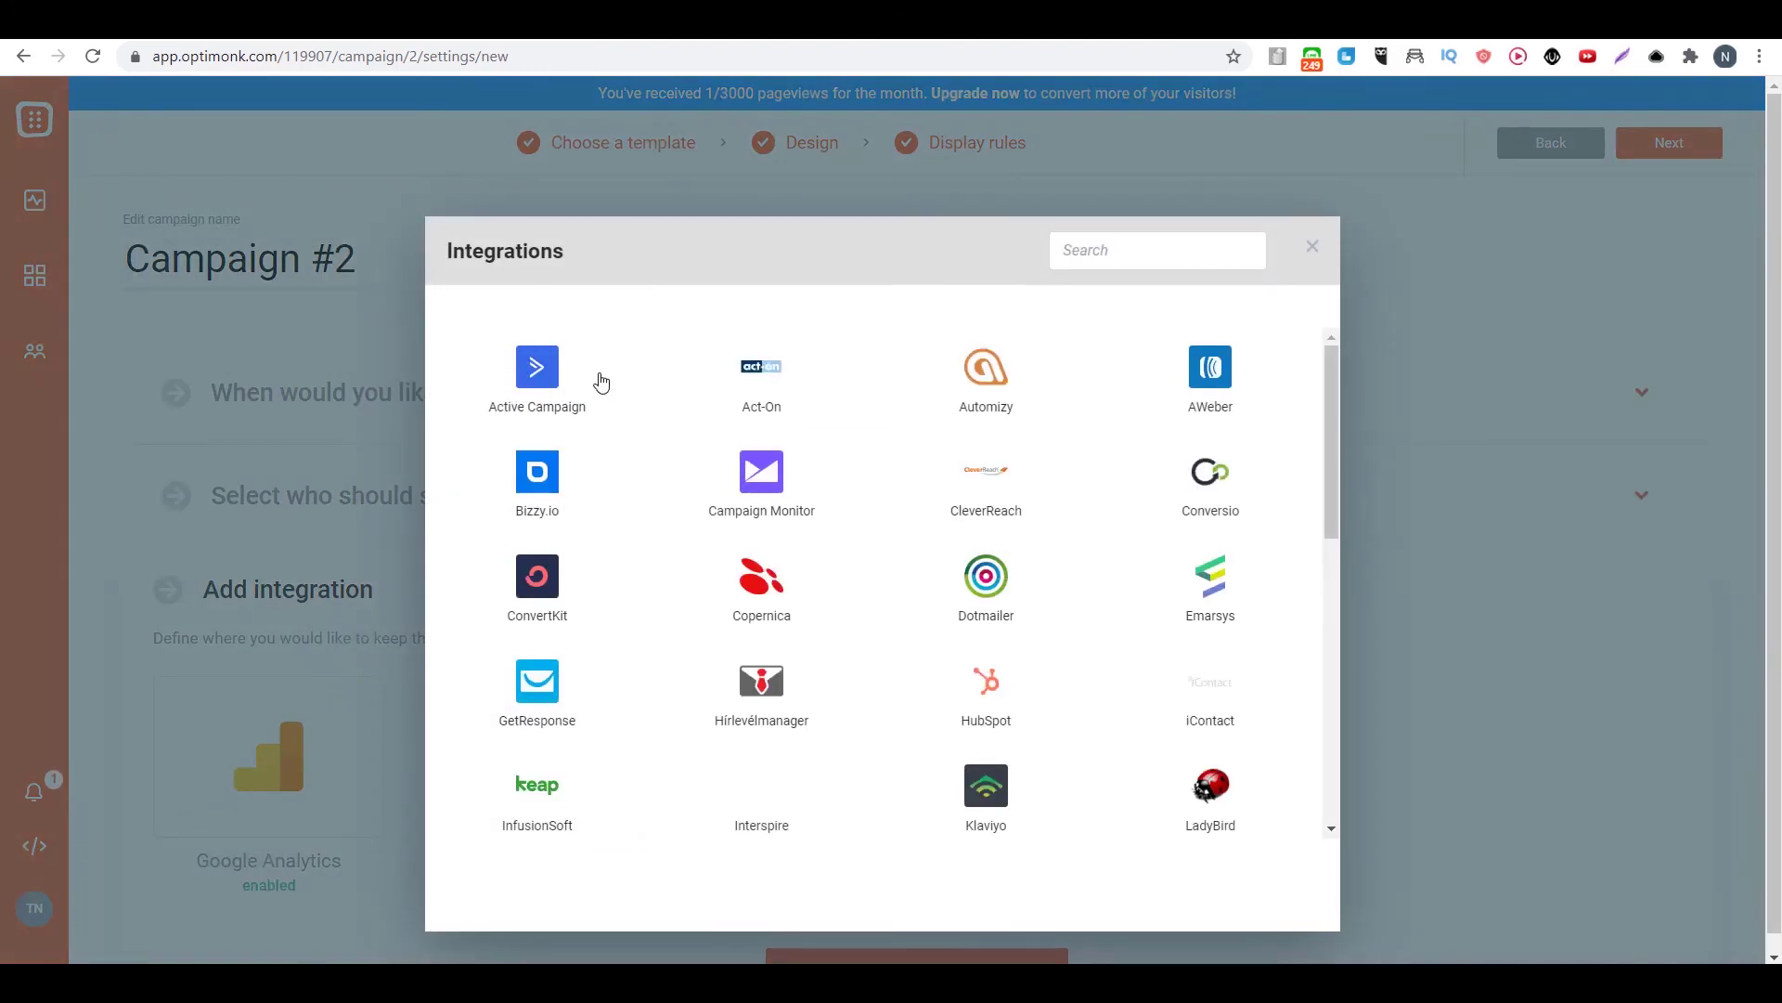
left_click(540, 376)
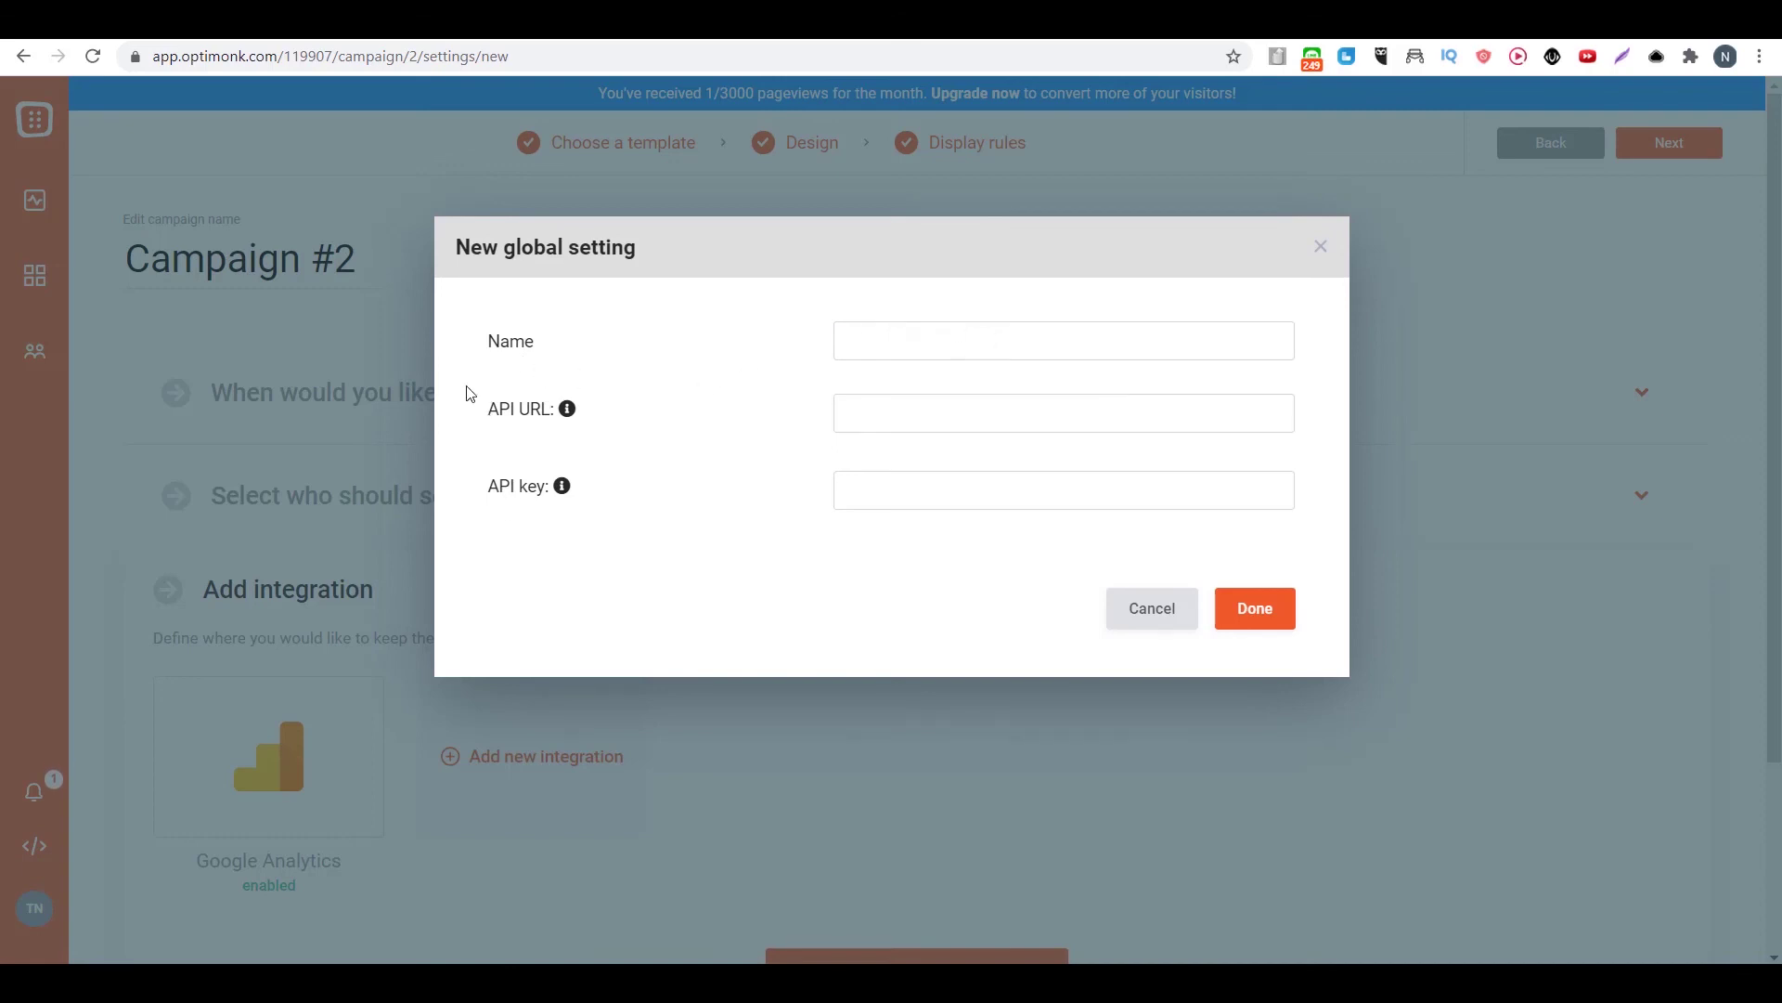
left_click(1168, 613)
left_click(1312, 248)
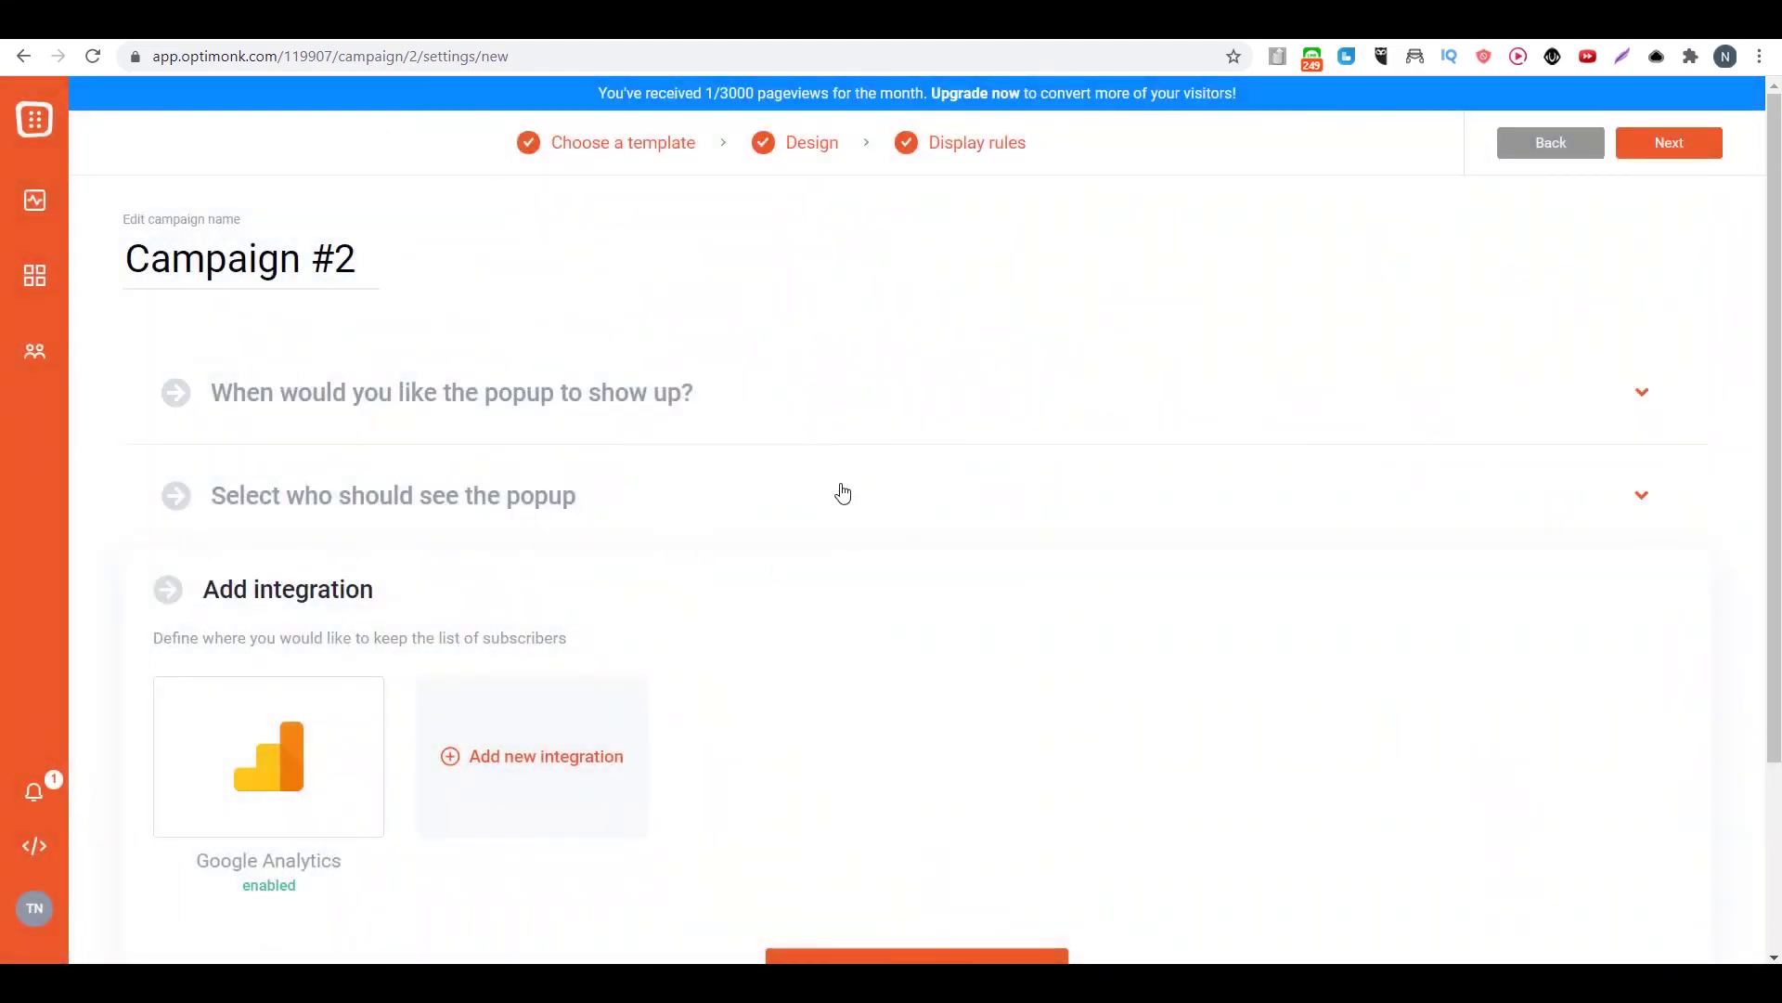
left_click(1692, 148)
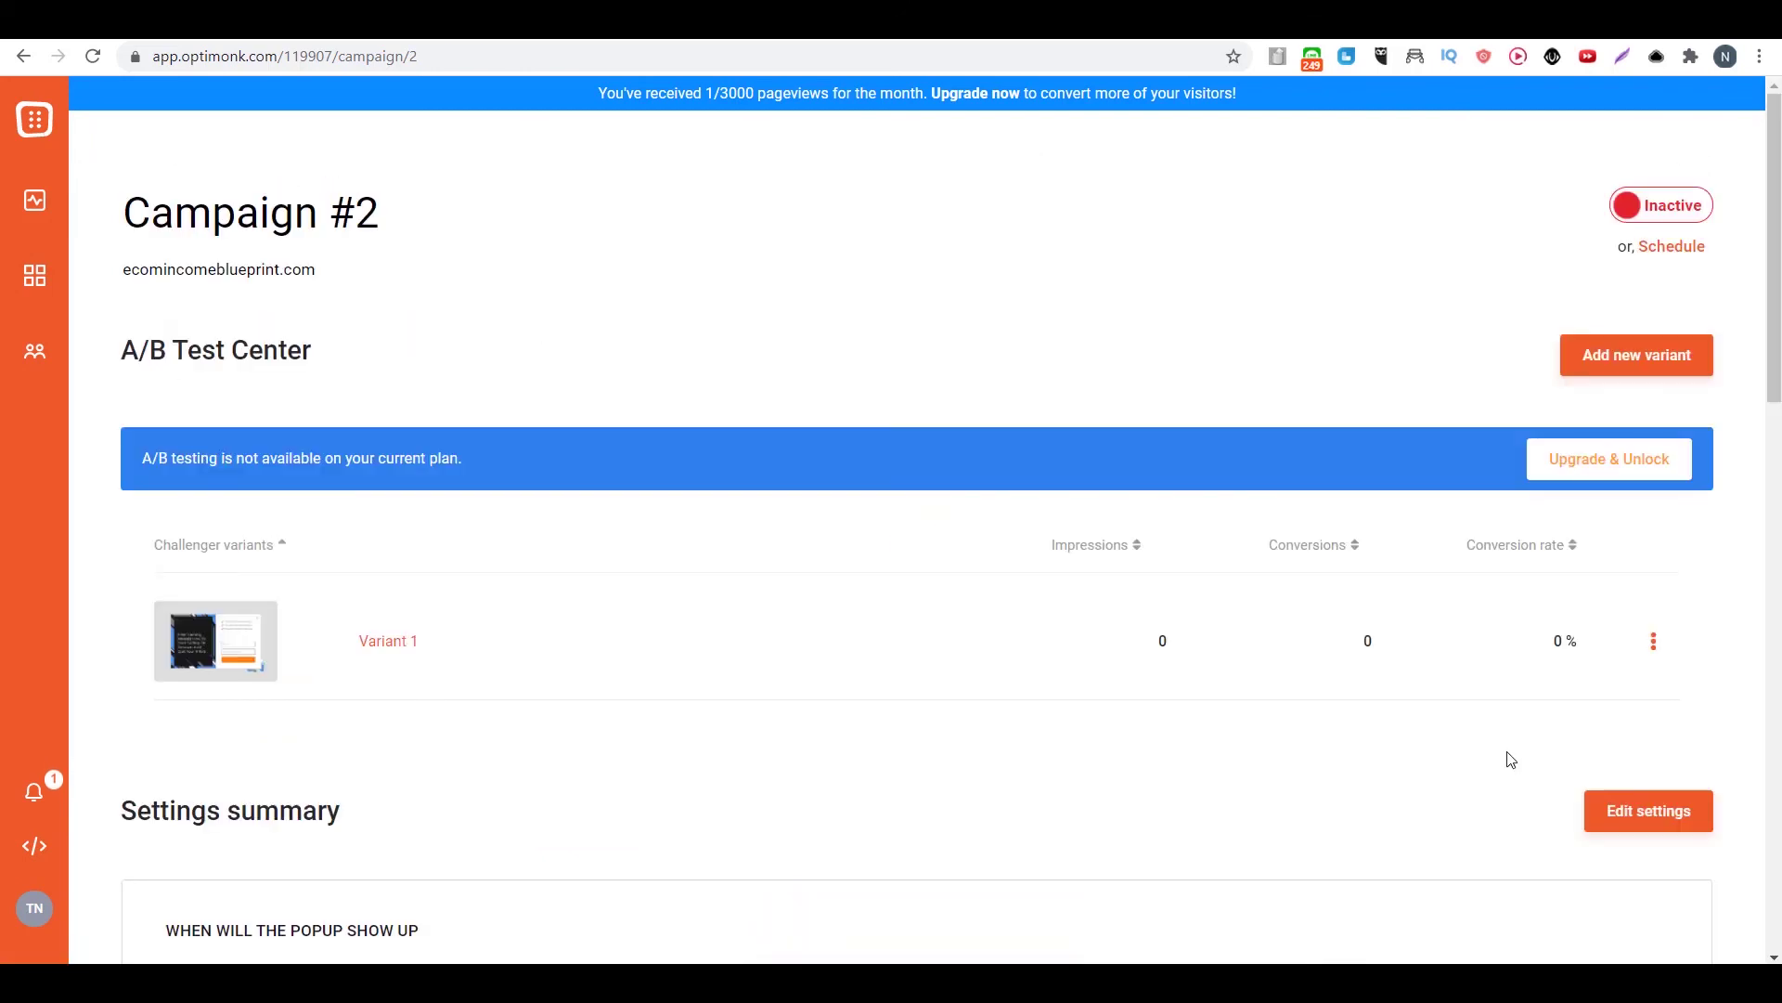
Set Campaign #2 to Active, clear the WP Rocket cache, and return to the incognito article.
left_click(1627, 214)
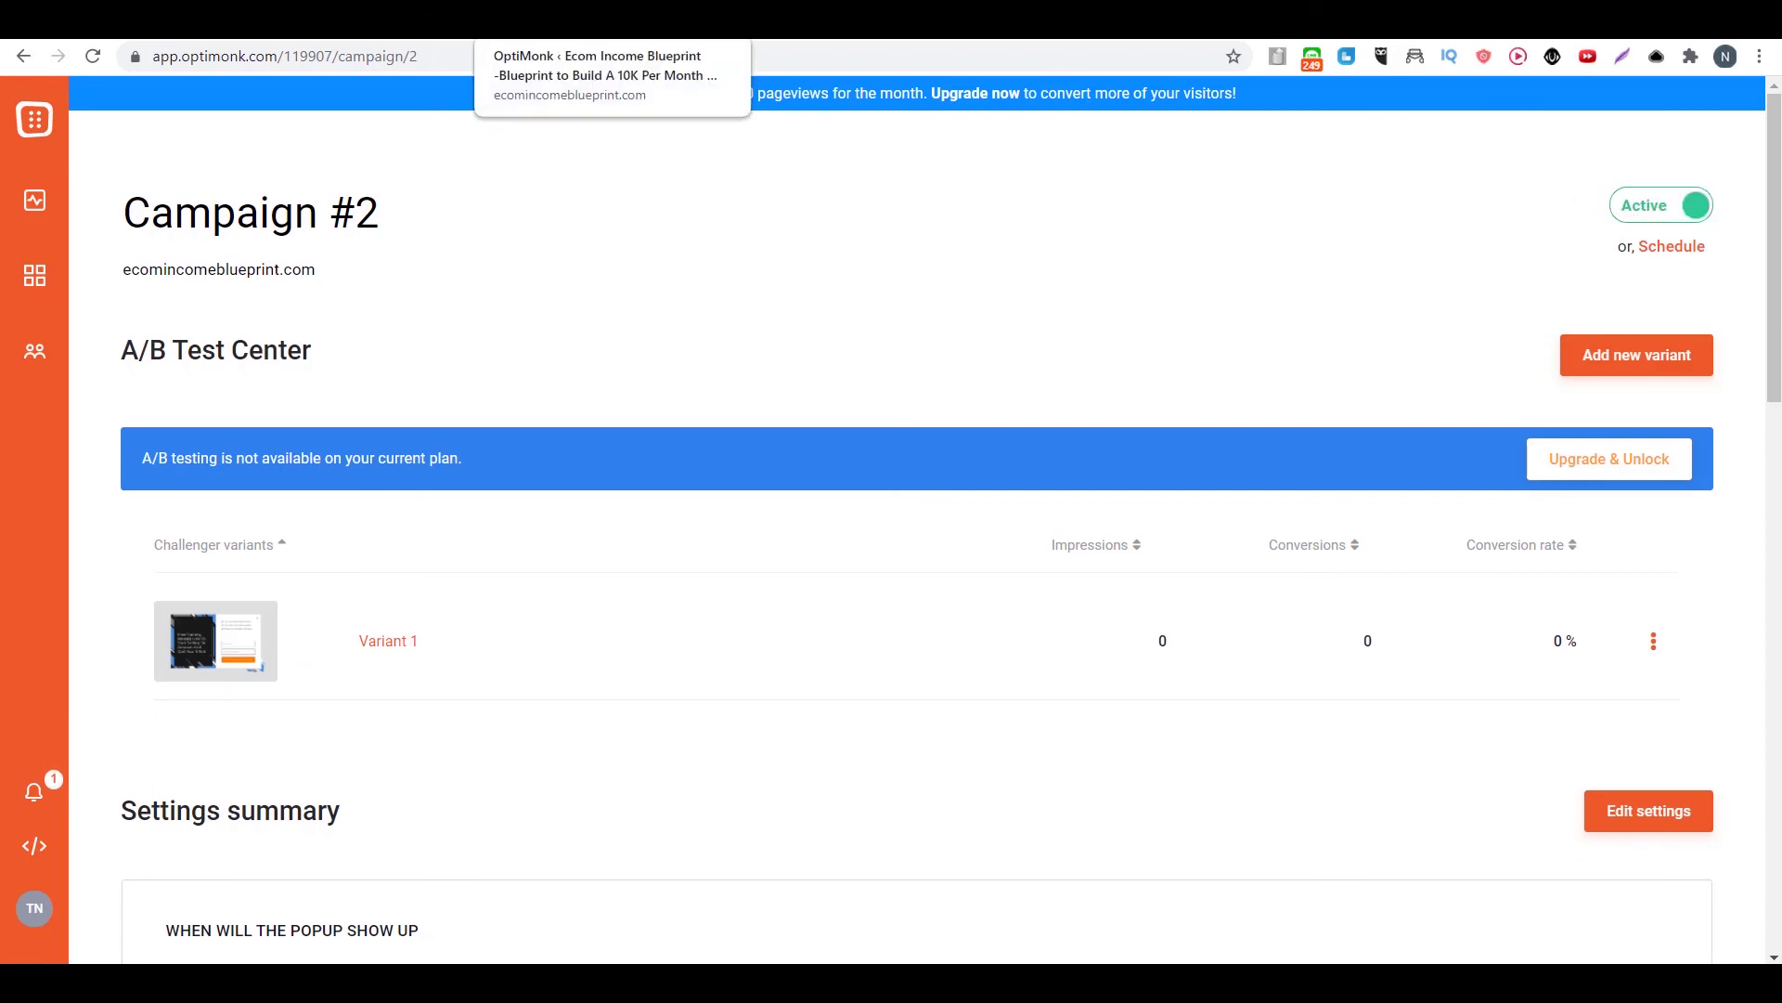
left_click(520, 20)
mouse_move(676, 104)
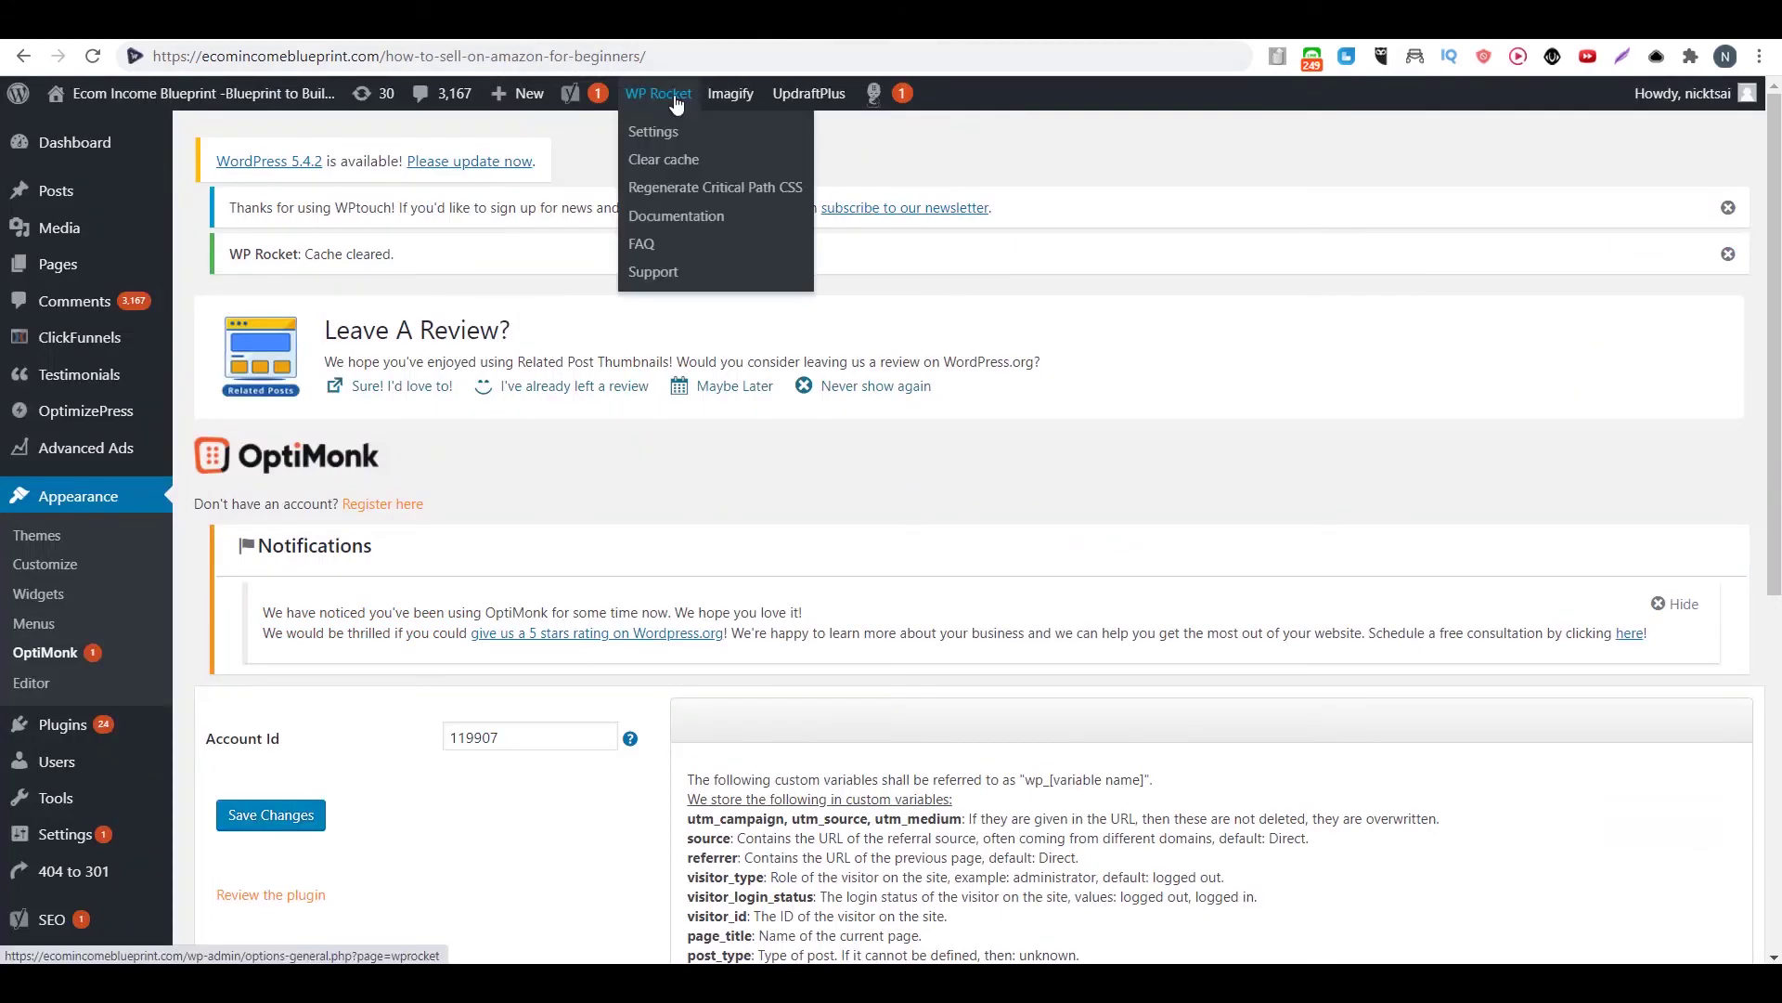
left_click(683, 162)
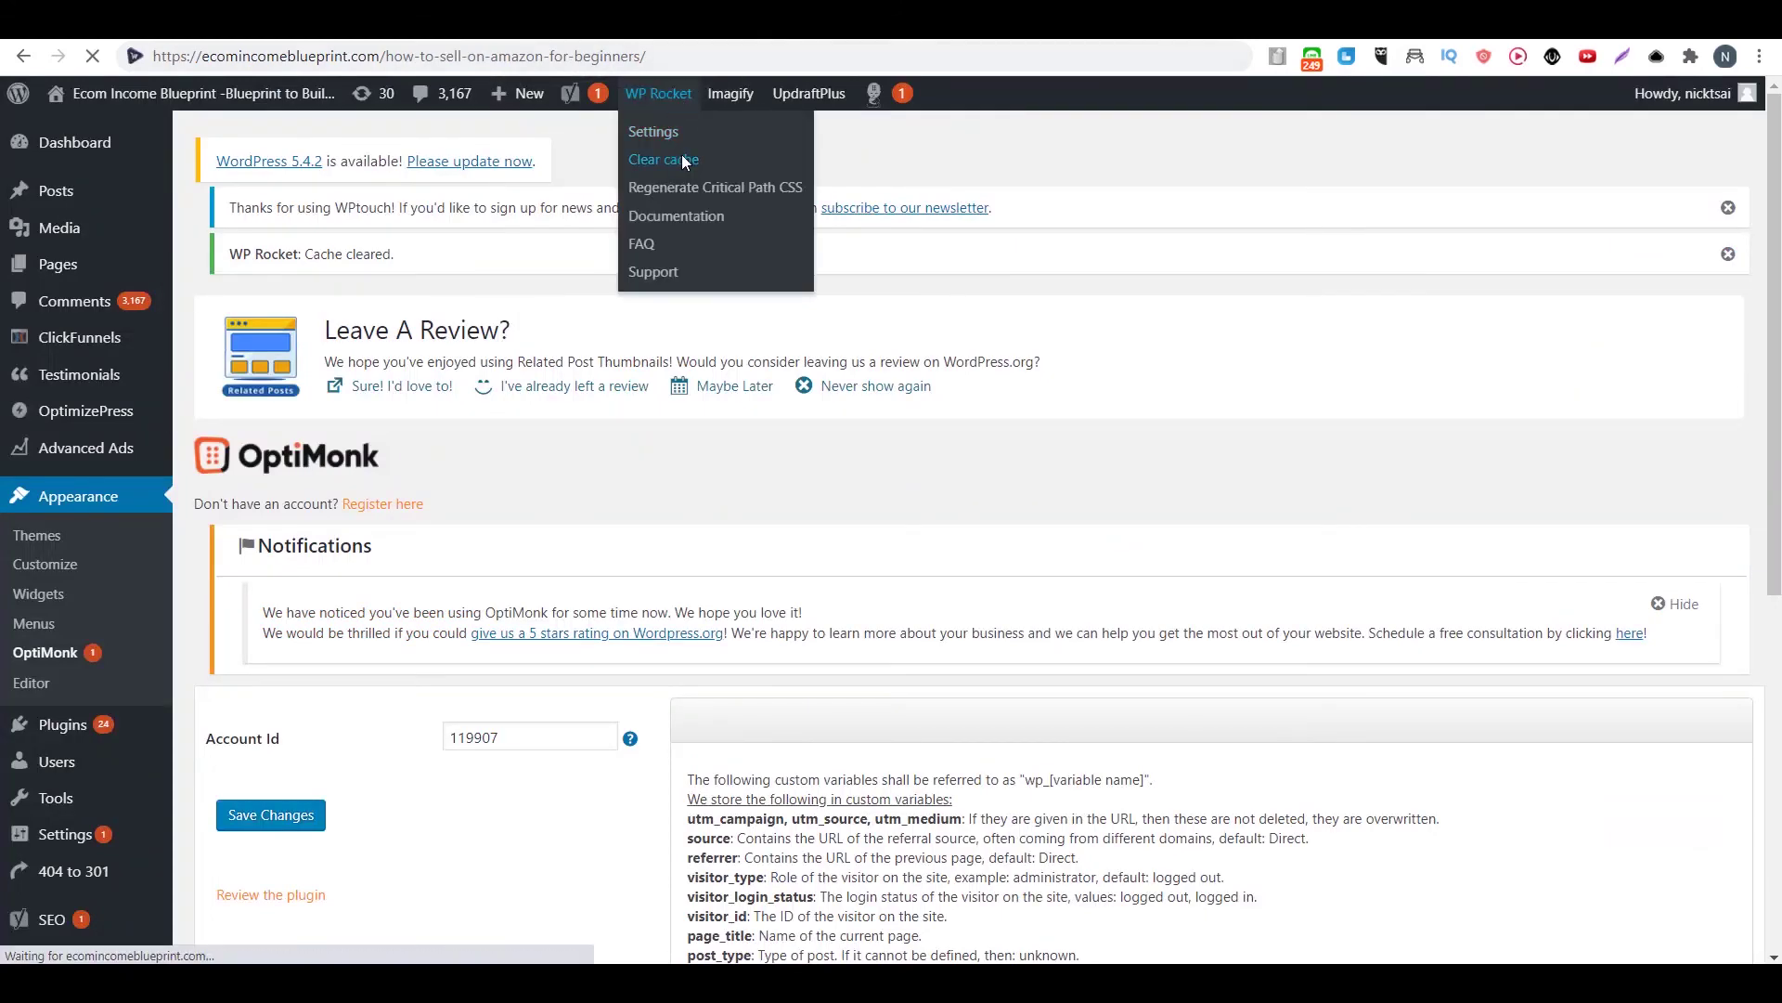
key("alt+Tab")
Reload the "How To Sell On Amazon For Beginners" article in incognito to test the new popup.
right_click(222, 184)
left_click(239, 245)
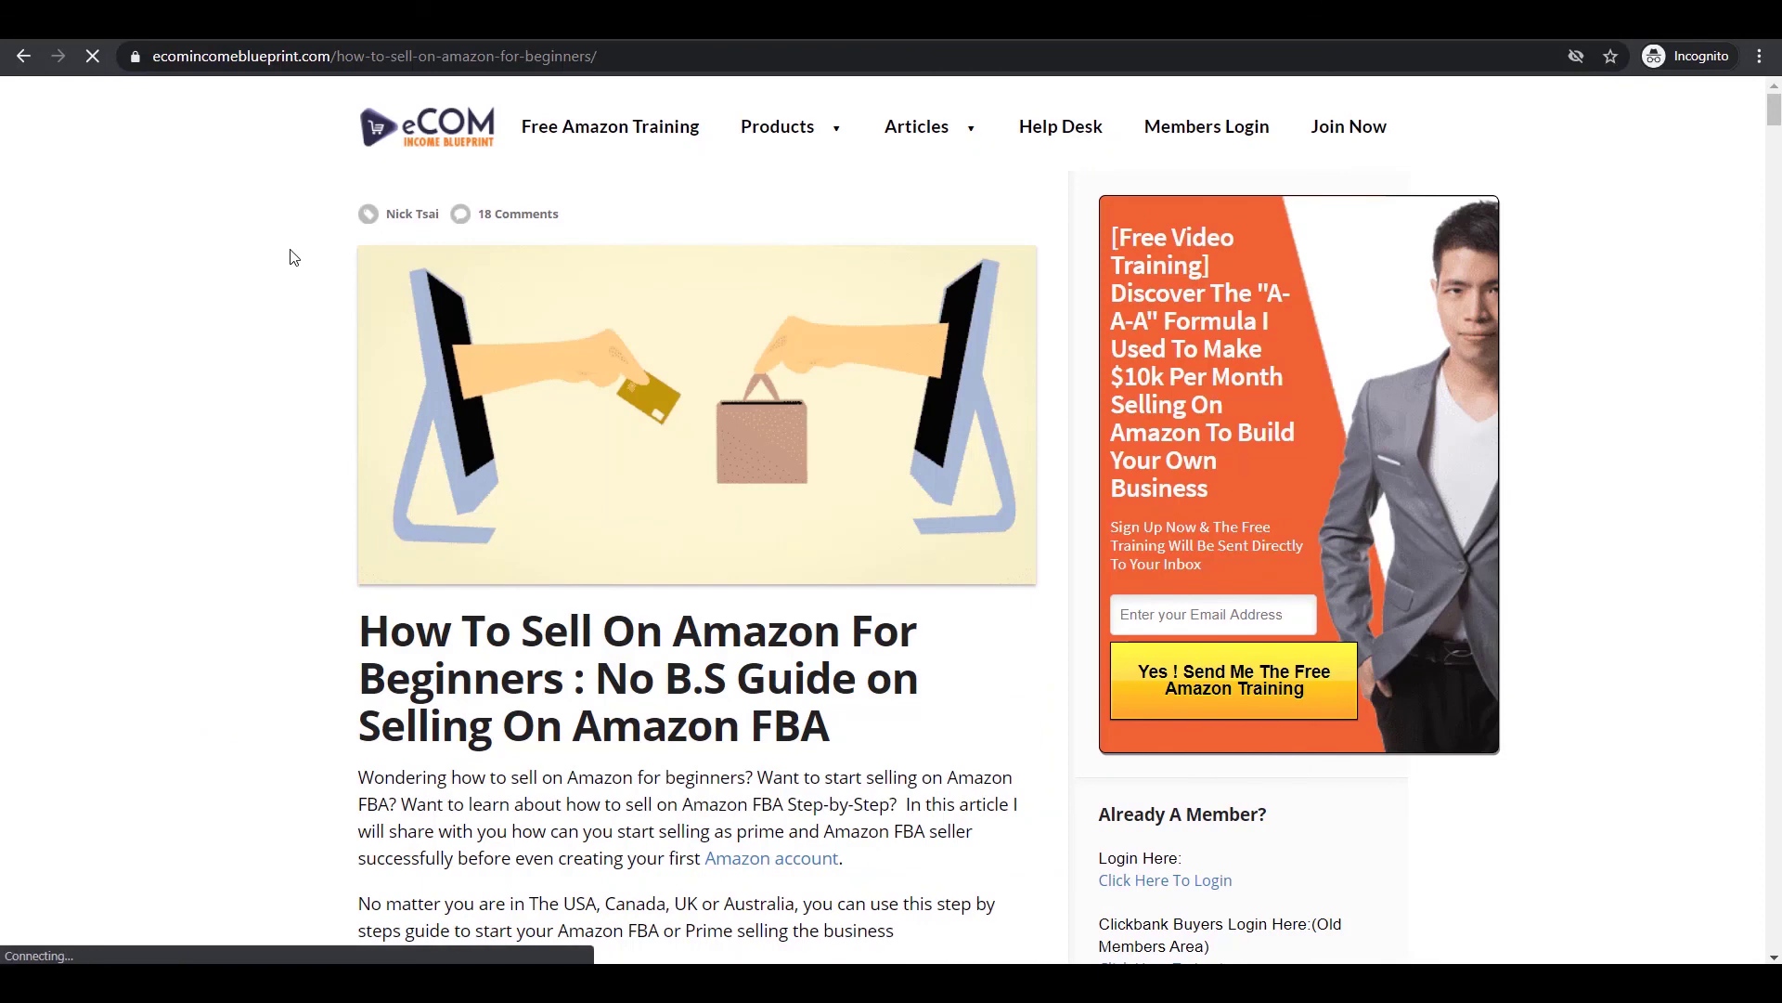